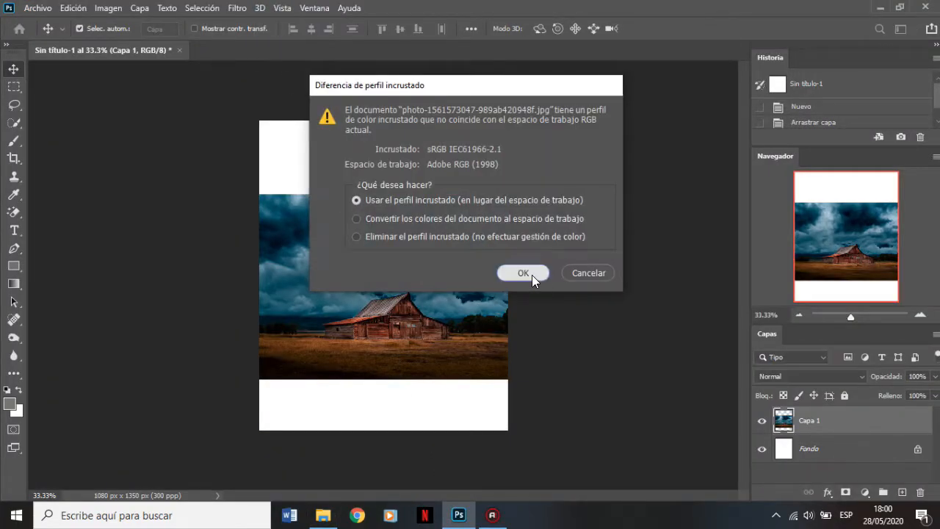
click(529, 271)
drag(133, 59, 349, 392)
click(520, 252)
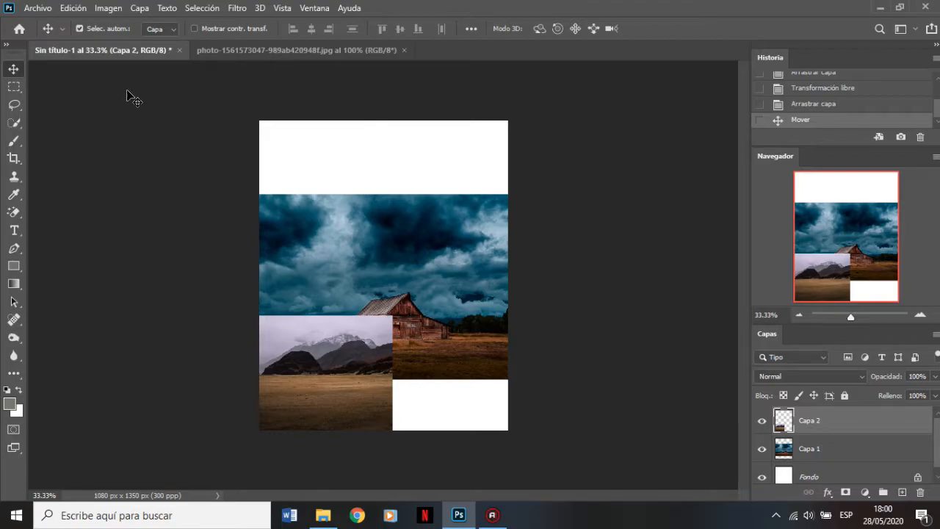
- Enlarge the desert photo to span the canvas width along the lower edge and move its layer beneath Capa 1
click(77, 10)
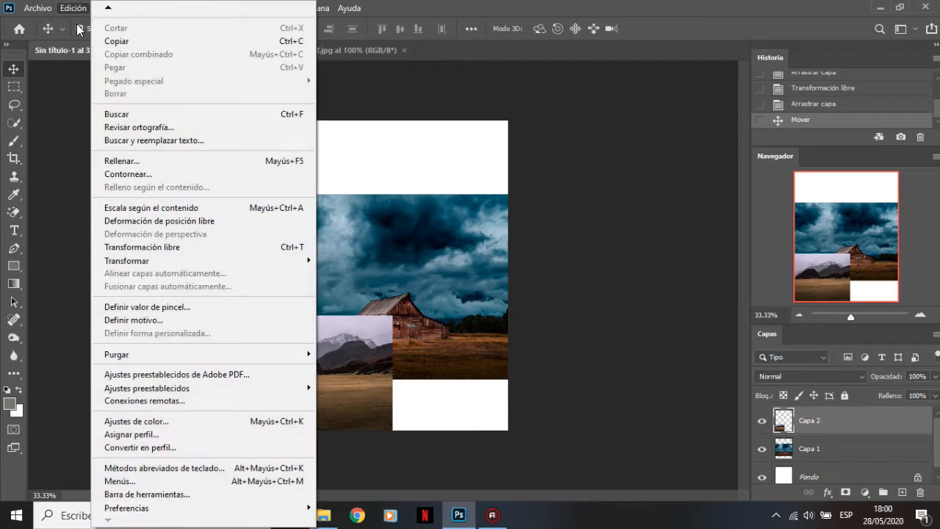
click(160, 243)
drag(395, 314, 547, 255)
drag(473, 307, 472, 324)
drag(505, 236, 511, 226)
click(764, 28)
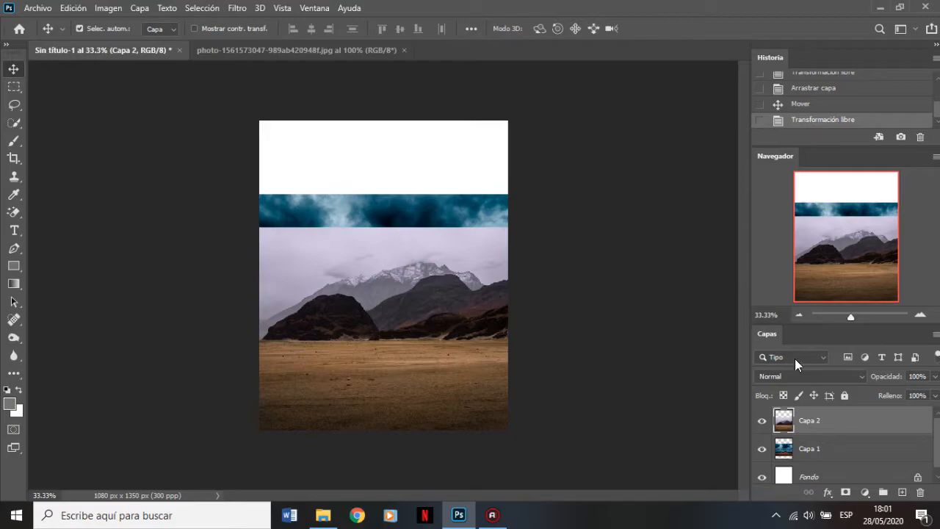
drag(815, 424, 813, 457)
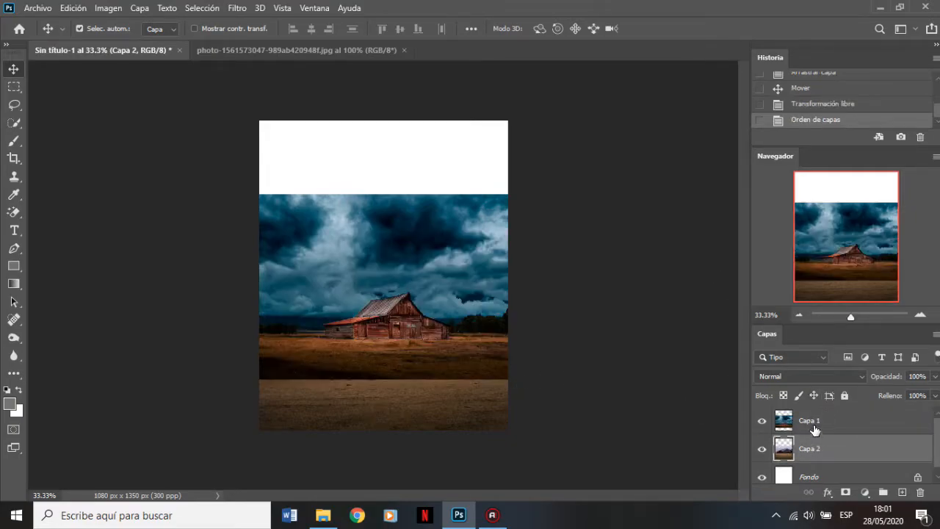
- Add a layer mask to Capa 1 and brush black at 65% opacity over the dark grass below the barn
click(815, 430)
click(847, 491)
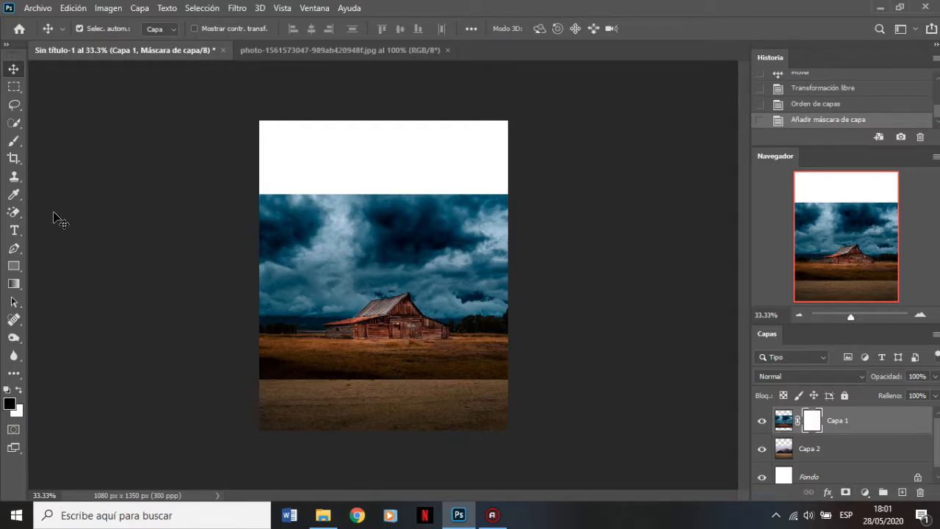
click(14, 143)
mouse_move(281, 346)
mouse_down()
mouse_move(354, 391)
mouse_move(321, 369)
mouse_move(266, 358)
mouse_move(323, 383)
mouse_move(339, 379)
mouse_move(299, 367)
mouse_move(507, 370)
mouse_move(475, 376)
mouse_up()
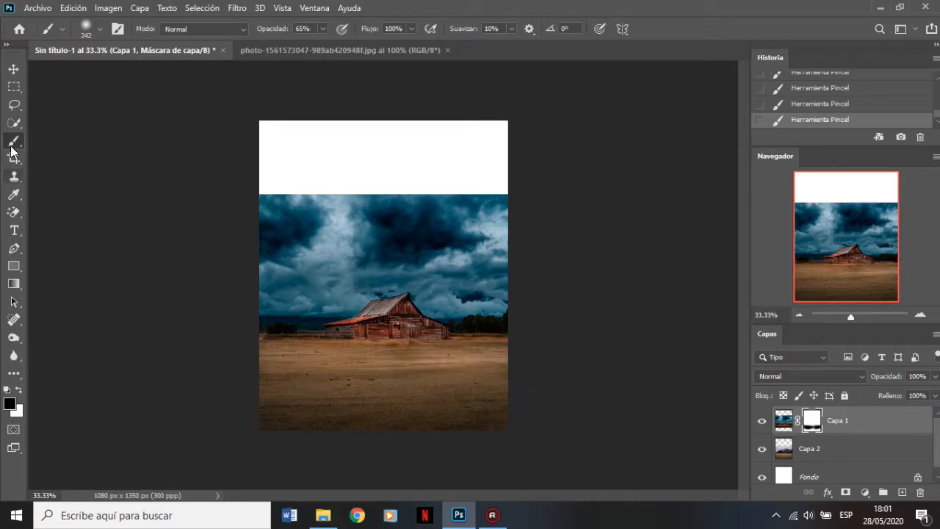
click(12, 68)
click(316, 49)
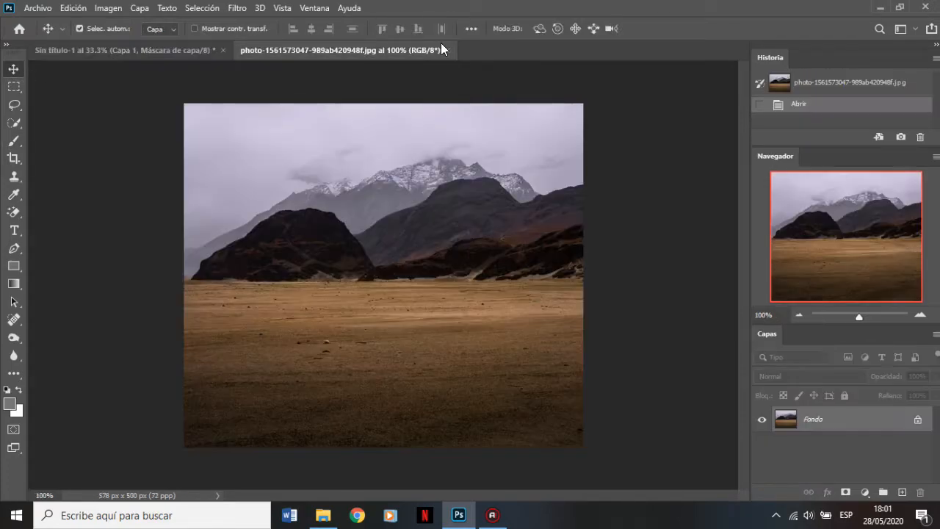
click(449, 50)
- Open the cielo image from the LA CABAÑA folder in File Explorer and place it in the composition's upper-left area
click(323, 514)
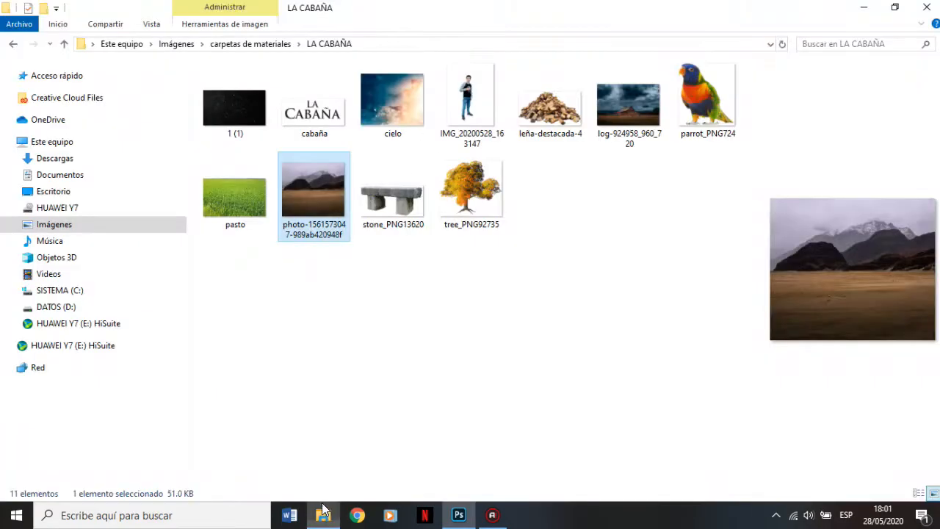
drag(406, 107, 325, 47)
drag(150, 57, 367, 186)
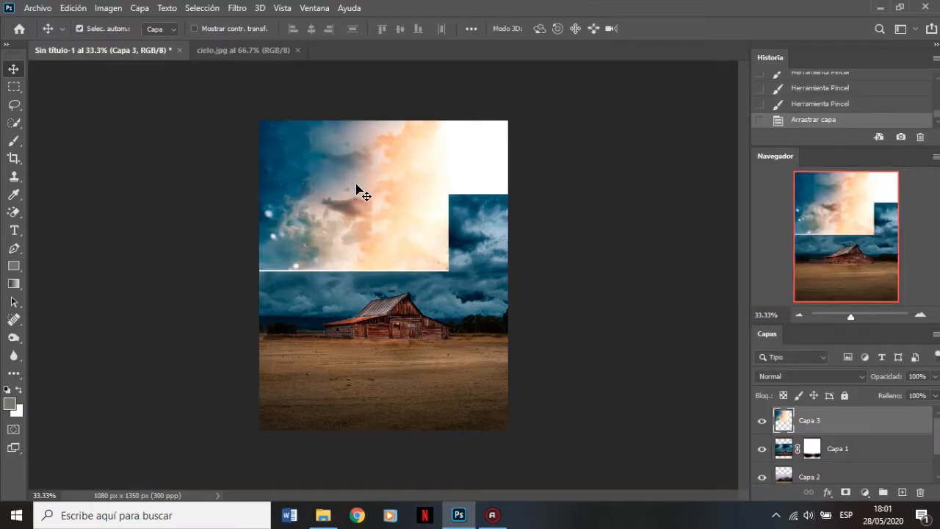
- Scale the sky image to cover the canvas width above the ground and move its layer beneath Capa 1
click(78, 8)
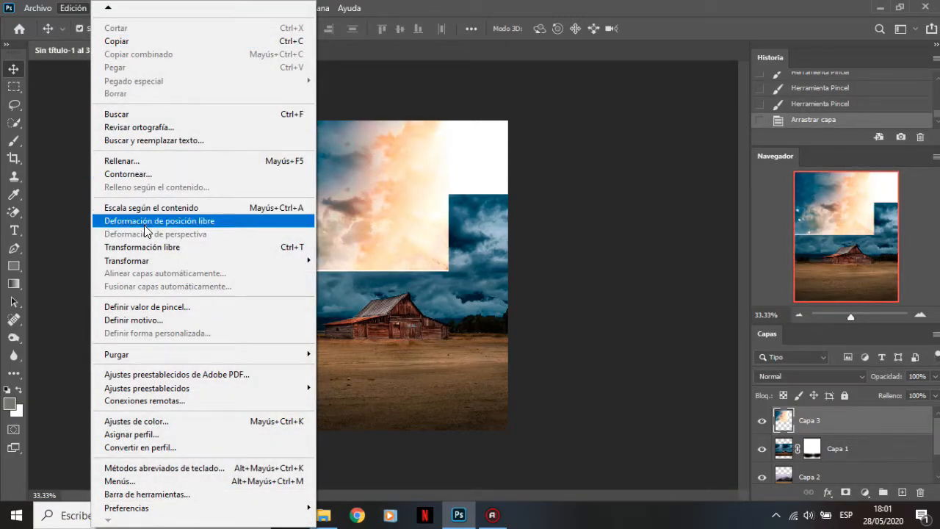
click(149, 247)
drag(448, 273, 470, 292)
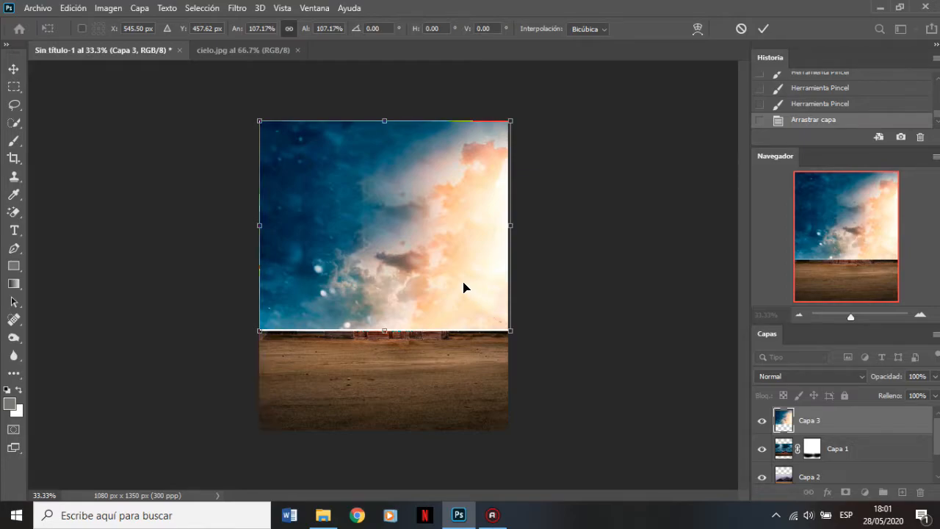
click(764, 29)
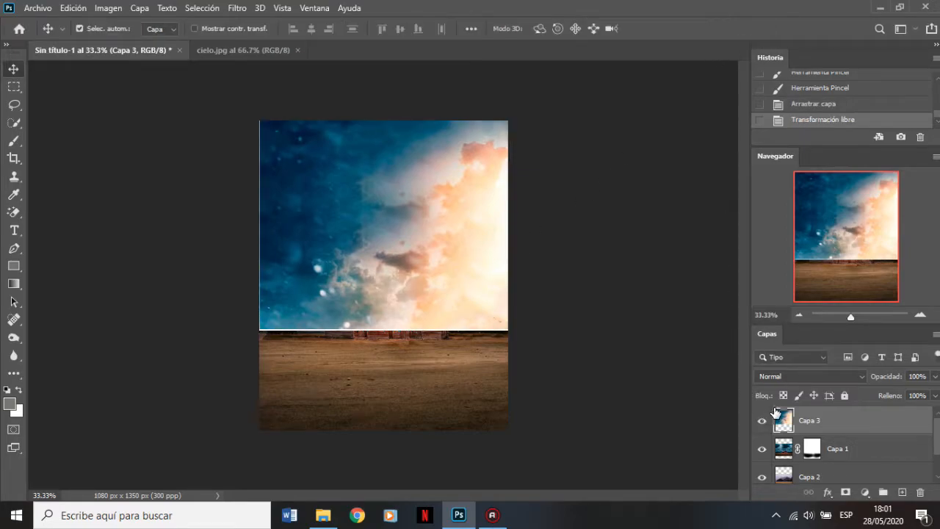
drag(811, 433, 811, 462)
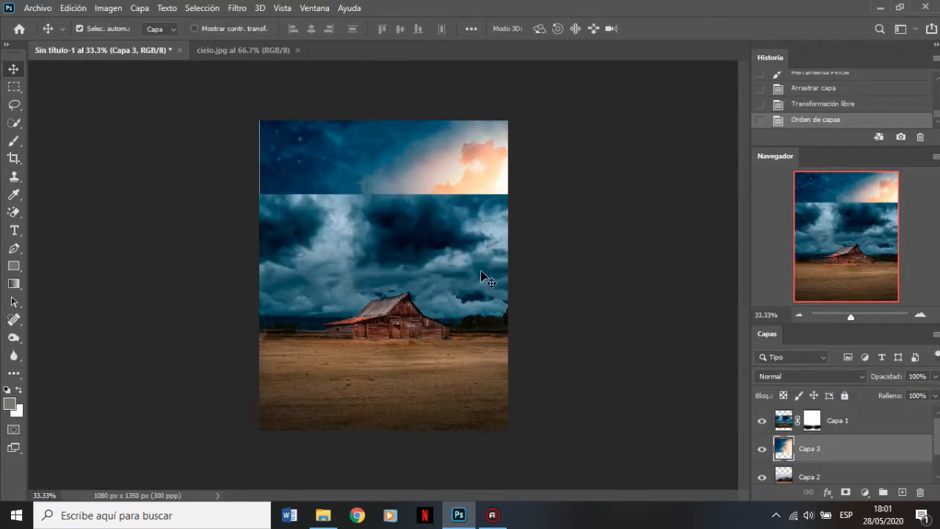
- Paint black on Capa 1's layer mask over the old stormy sky around and above the barn to blend in the new sky
click(811, 422)
key(b)
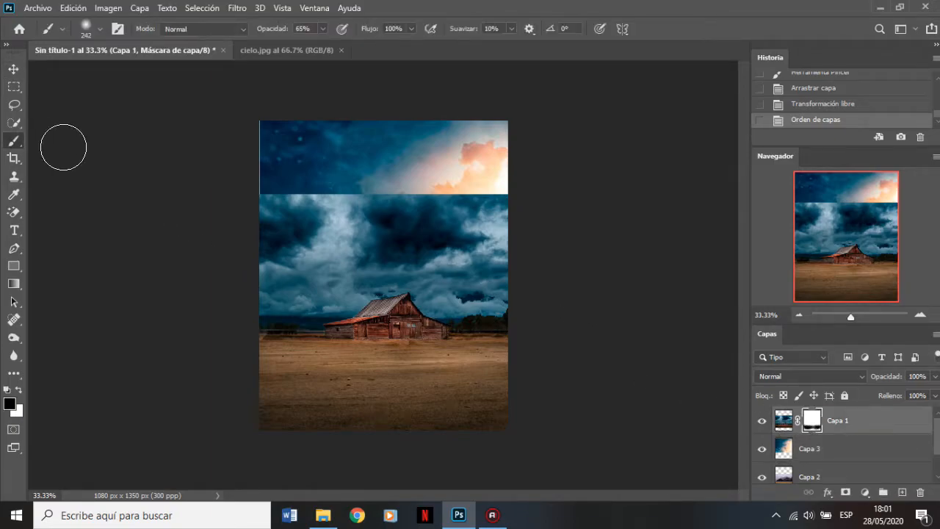
mouse_move(269, 199)
mouse_down()
mouse_move(314, 207)
mouse_move(289, 200)
mouse_move(335, 191)
mouse_move(363, 206)
mouse_move(286, 196)
mouse_move(346, 192)
mouse_move(441, 205)
mouse_move(393, 219)
mouse_move(371, 258)
mouse_move(292, 259)
mouse_move(276, 244)
mouse_move(275, 289)
mouse_move(263, 279)
mouse_move(329, 292)
mouse_move(401, 250)
mouse_move(543, 237)
mouse_move(466, 232)
mouse_move(552, 200)
mouse_move(459, 276)
mouse_move(336, 267)
mouse_move(367, 275)
mouse_move(293, 283)
mouse_move(419, 267)
mouse_move(479, 281)
mouse_move(467, 287)
mouse_move(492, 285)
mouse_move(501, 274)
mouse_move(479, 228)
mouse_move(500, 207)
mouse_move(485, 194)
mouse_move(470, 210)
mouse_move(503, 219)
mouse_move(489, 288)
mouse_move(448, 290)
mouse_move(370, 251)
mouse_up()
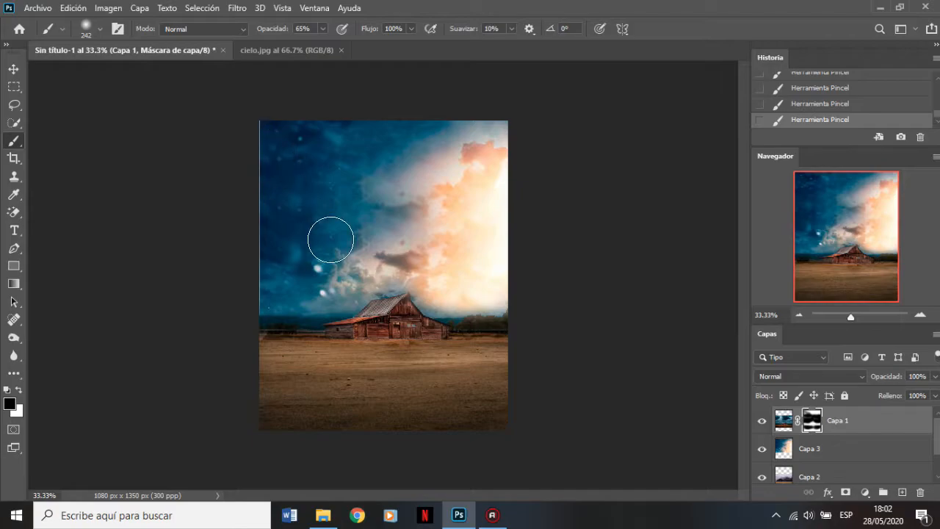
- Nudge the sky layer slightly to cover the thin gap along the canvas's left edge
click(14, 68)
click(384, 184)
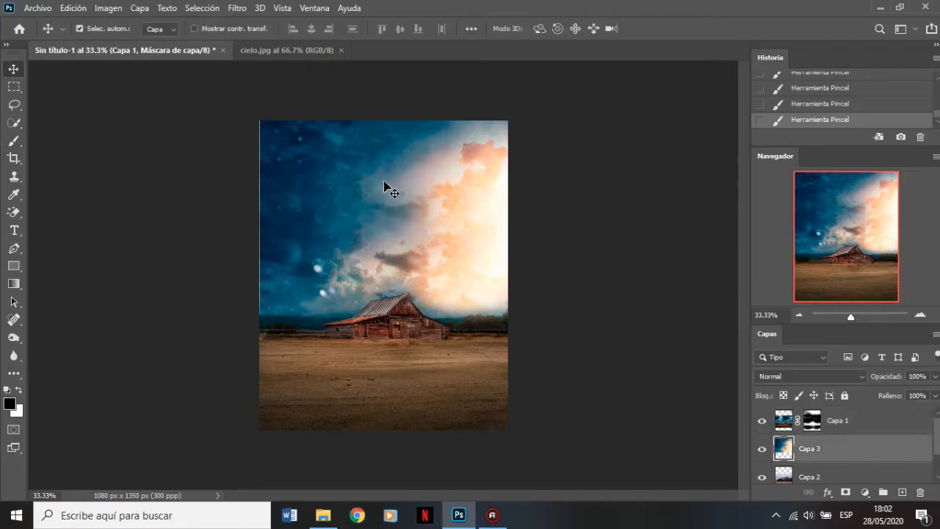
key(Up)
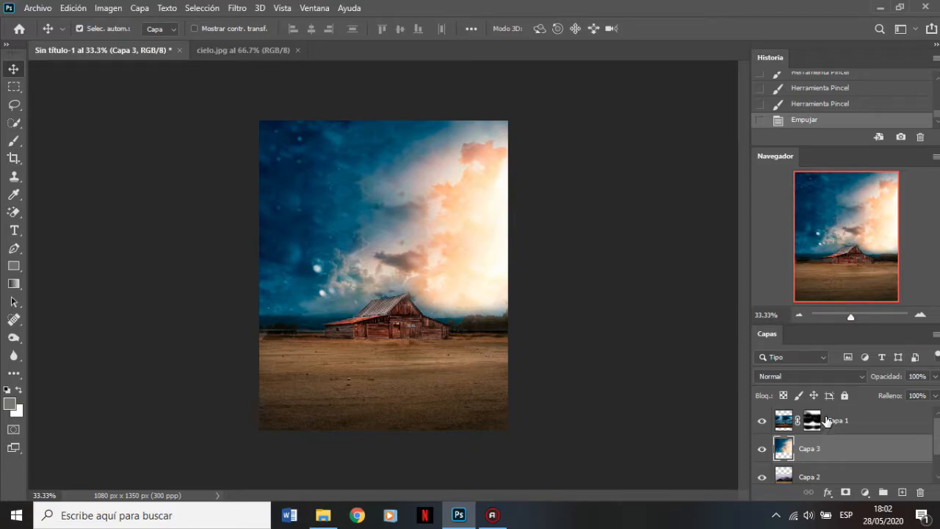
- Open tree_PNG92735.png without colour management, place the tree to the left of the barn, and move its layer above Capa 1
click(323, 515)
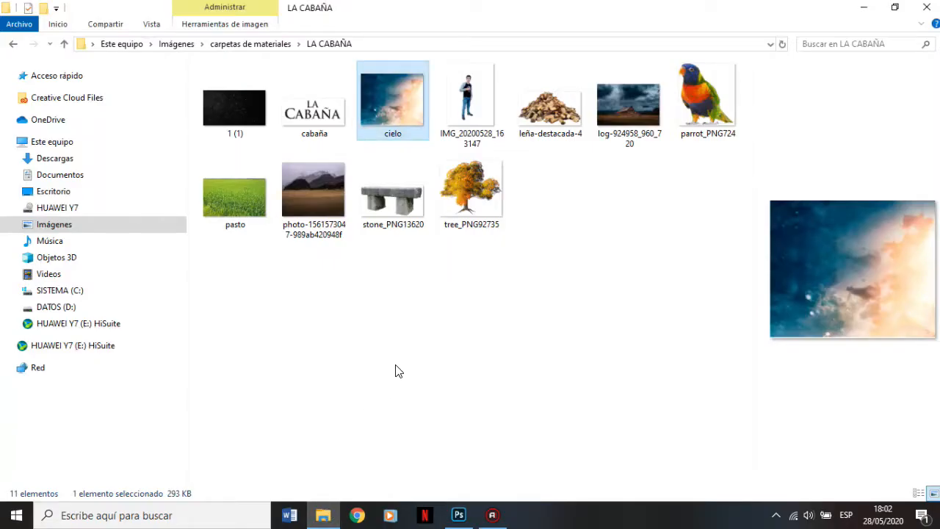
click(479, 191)
drag(476, 191, 367, 48)
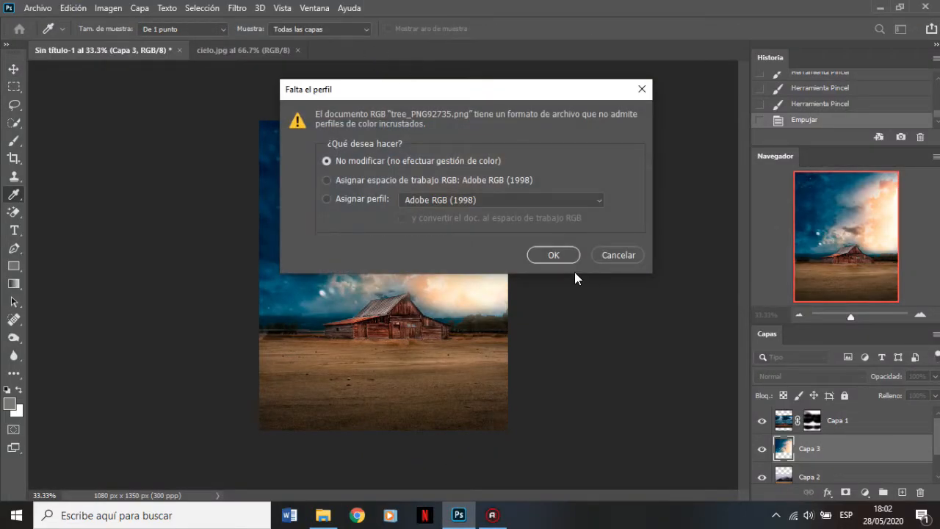
click(554, 254)
key(v)
drag(400, 238, 309, 274)
drag(843, 444, 827, 416)
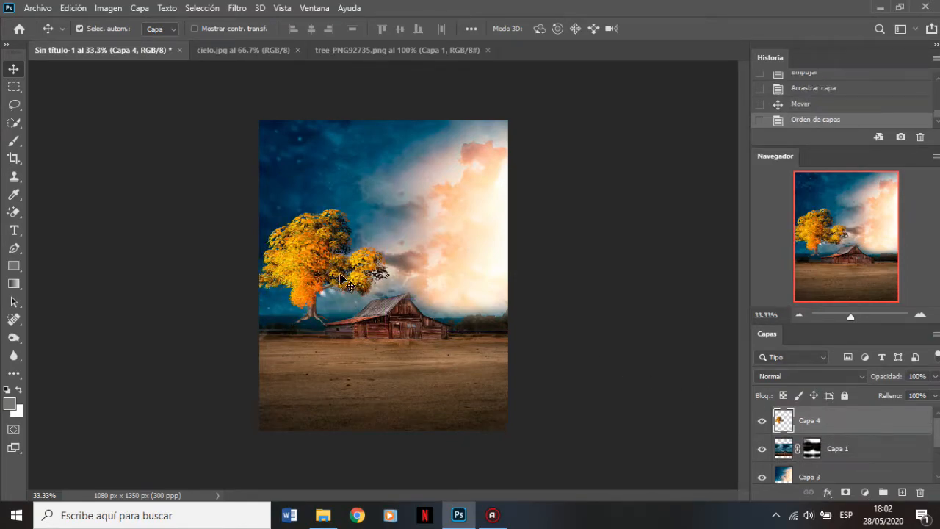
- Free-transform the tree layer, enlarging it to about 152% and shifting it partly off the canvas's left edge
click(73, 8)
click(74, 8)
click(74, 8)
click(168, 246)
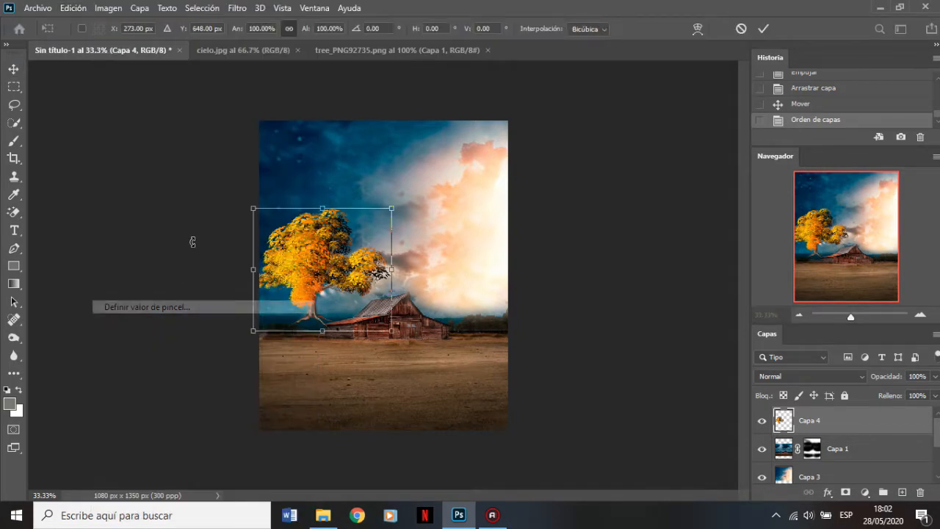
drag(393, 209, 461, 192)
drag(352, 261, 259, 315)
drag(341, 227, 375, 197)
drag(321, 294, 295, 302)
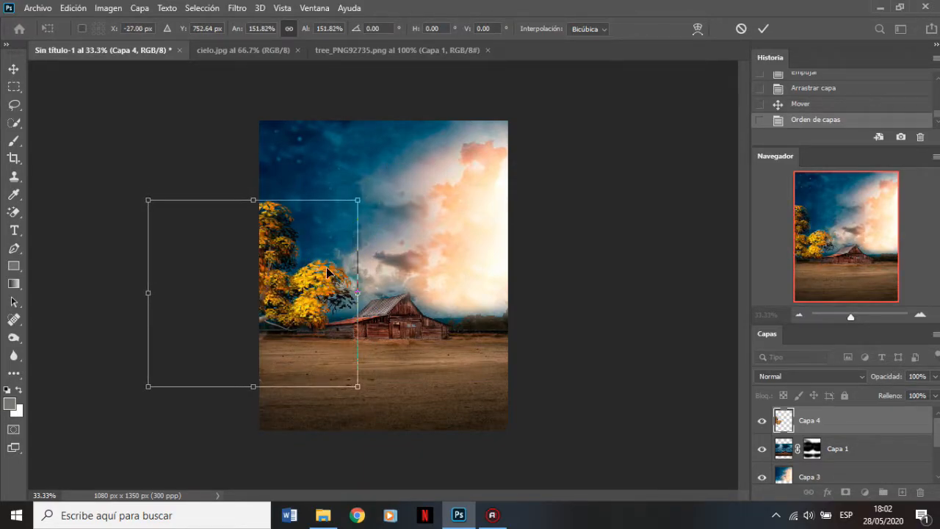
- Rotate the tree about 14.5°, scale it to about 144%, and raise it so only its right-hand foliage overhangs the scene
drag(380, 395, 342, 389)
drag(299, 312, 298, 312)
mouse_move(382, 209)
mouse_down()
mouse_move(382, 196)
mouse_move(371, 208)
mouse_up()
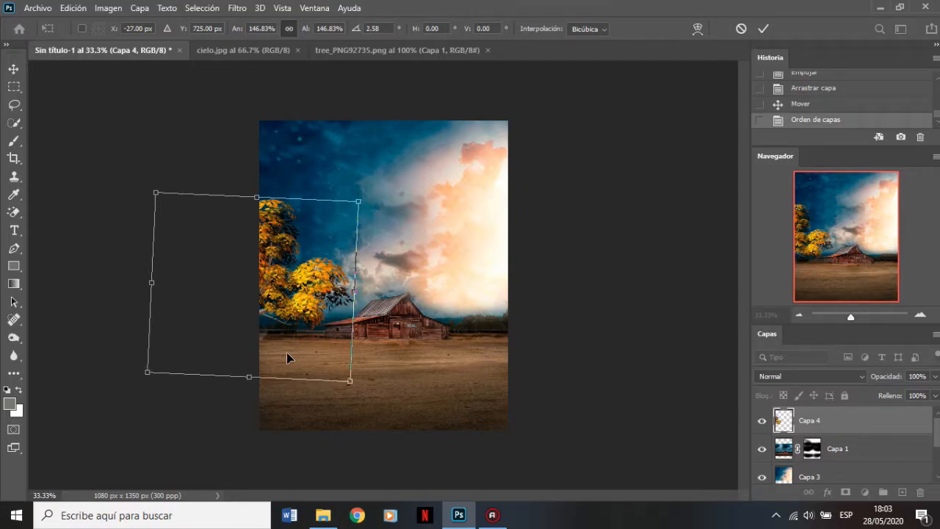
drag(315, 309, 316, 289)
drag(360, 183, 397, 193)
drag(286, 296, 293, 279)
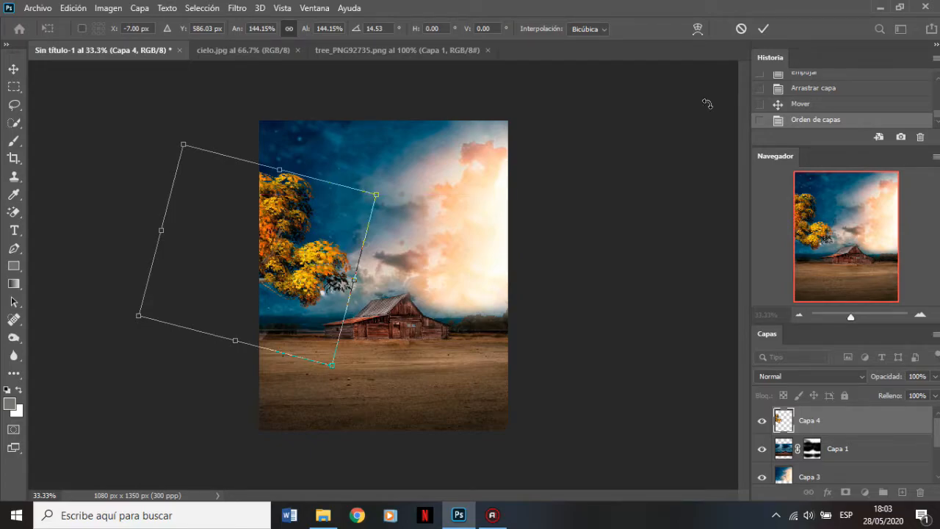
click(762, 32)
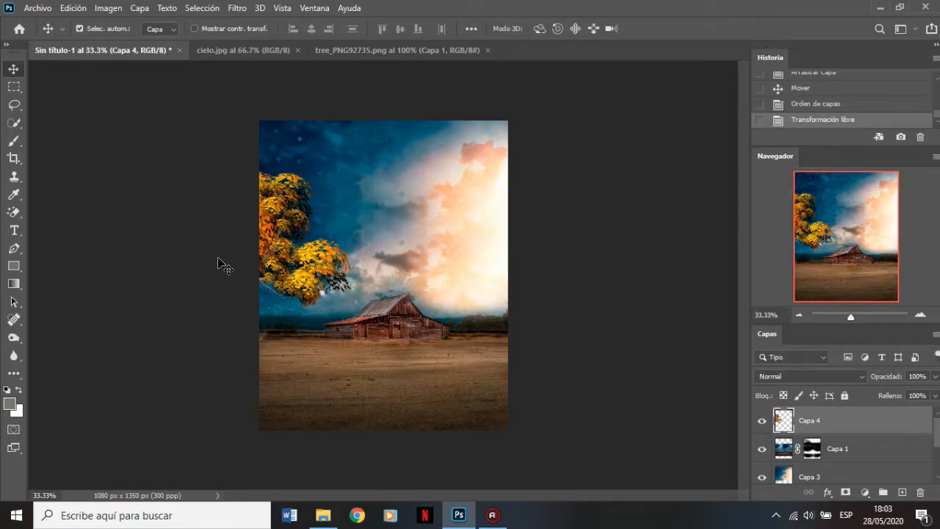
- Apply a Hue/Saturation adjustment to the tree layer with hue -3 and saturation about -30
click(108, 8)
mouse_move(125, 45)
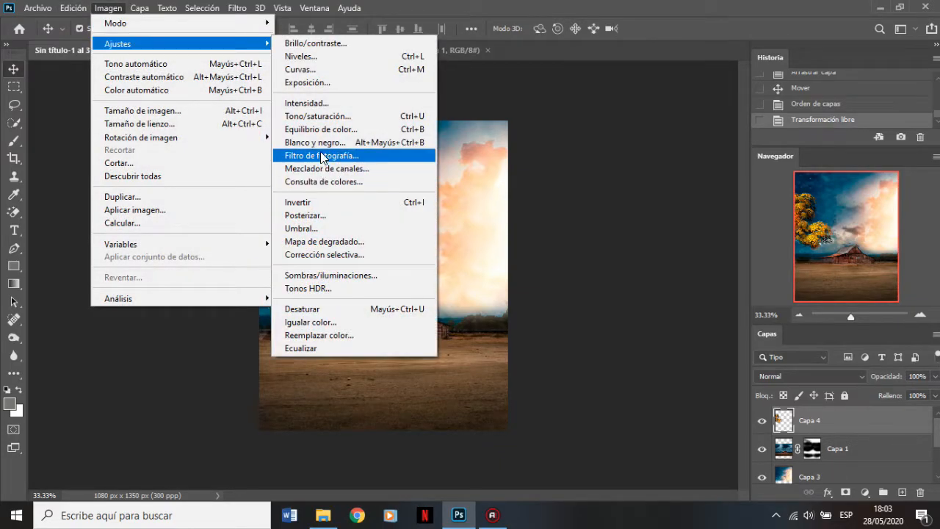
click(318, 117)
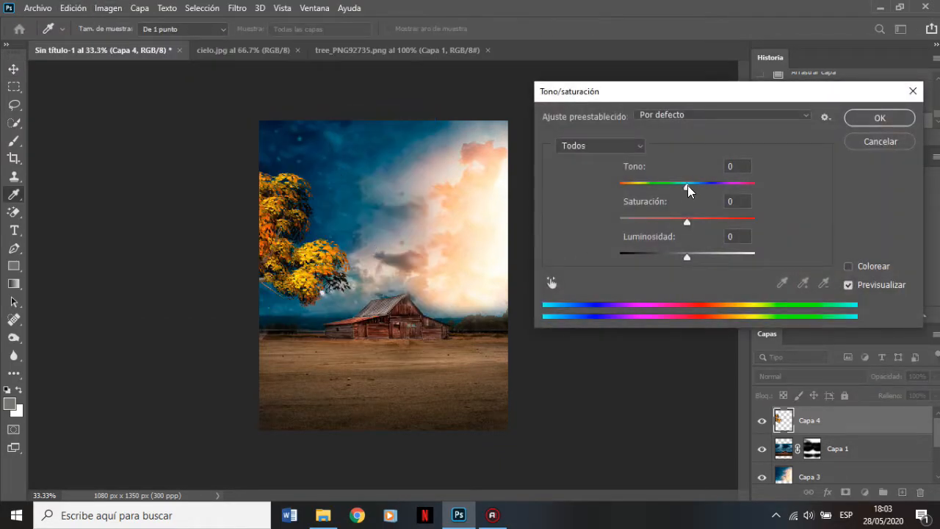
drag(688, 190, 685, 190)
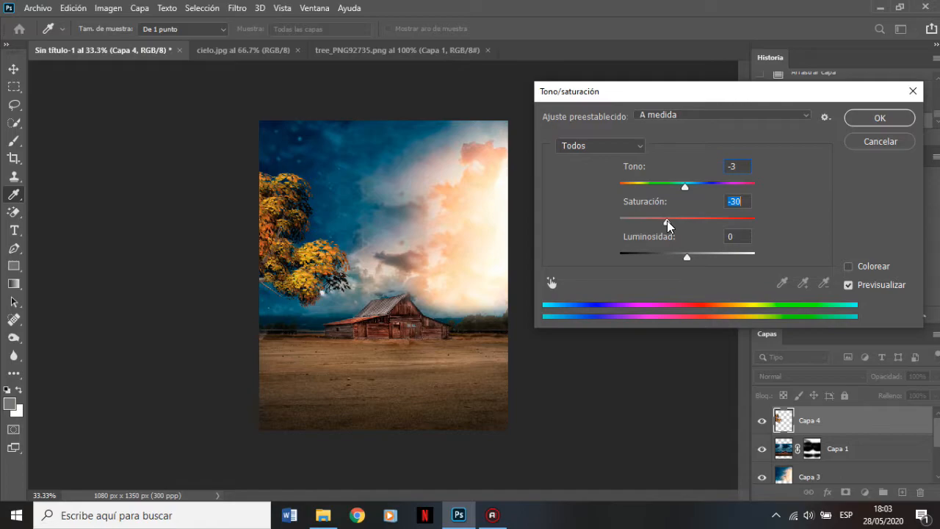
click(878, 119)
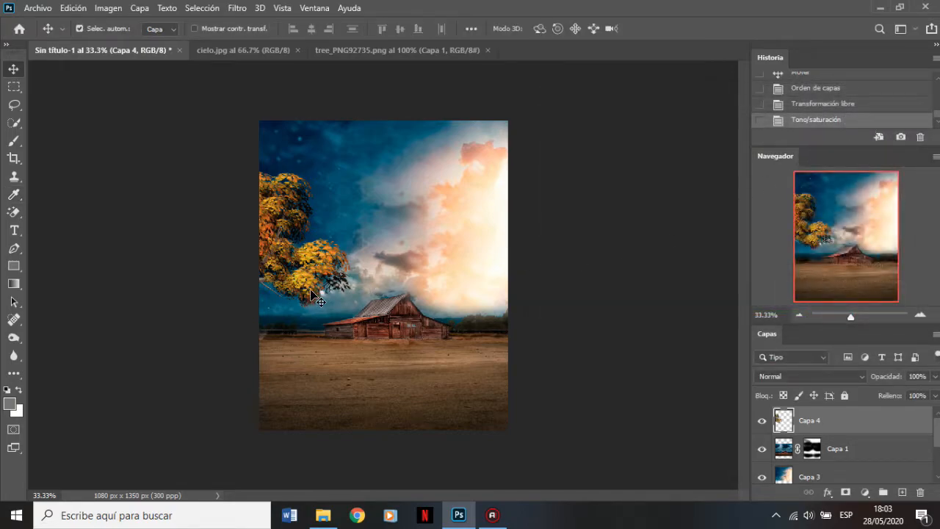
- Close the tree_PNG92735.png and cielo.jpg documents
click(378, 50)
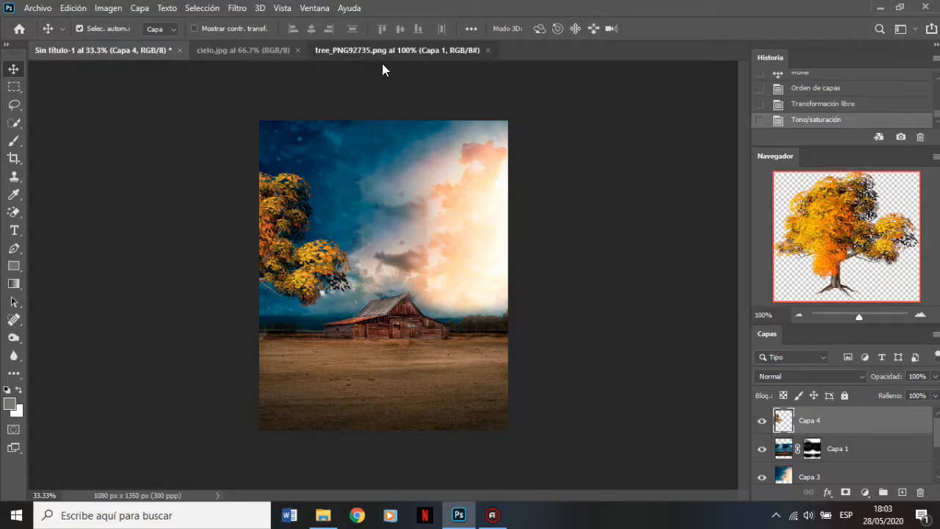
click(486, 50)
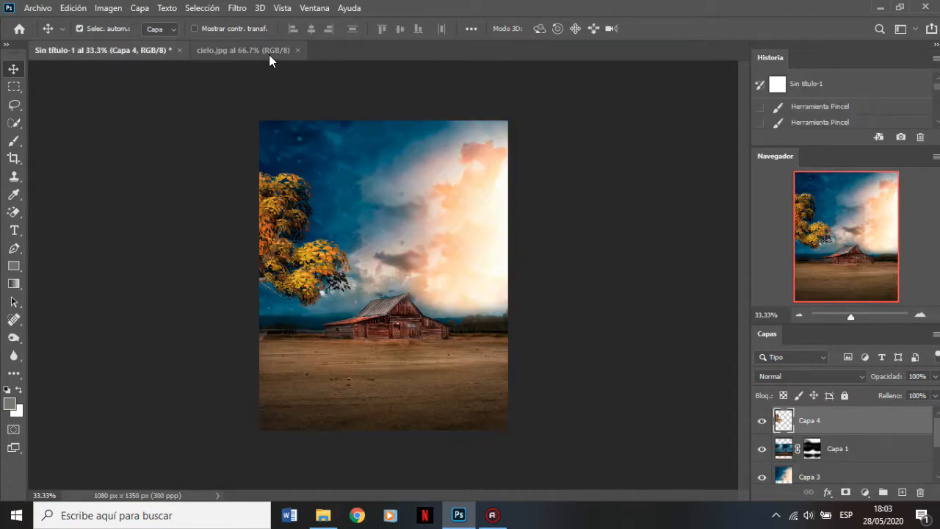
click(268, 53)
click(298, 50)
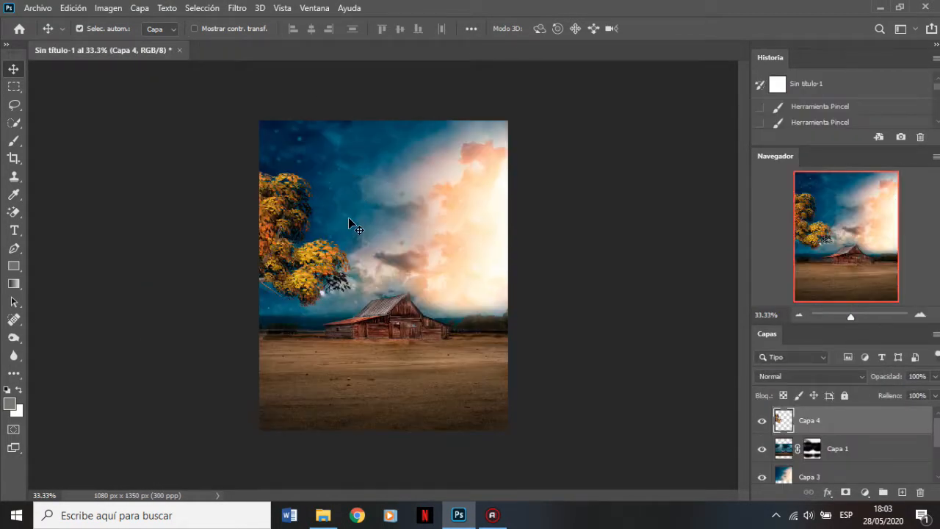
- Open stone_PNG13620.png from File Explorer without colour management and place the stone bench over the ground in front of the barn
click(329, 514)
click(413, 204)
drag(386, 213, 274, 48)
click(553, 254)
key(v)
drag(474, 254, 192, 221)
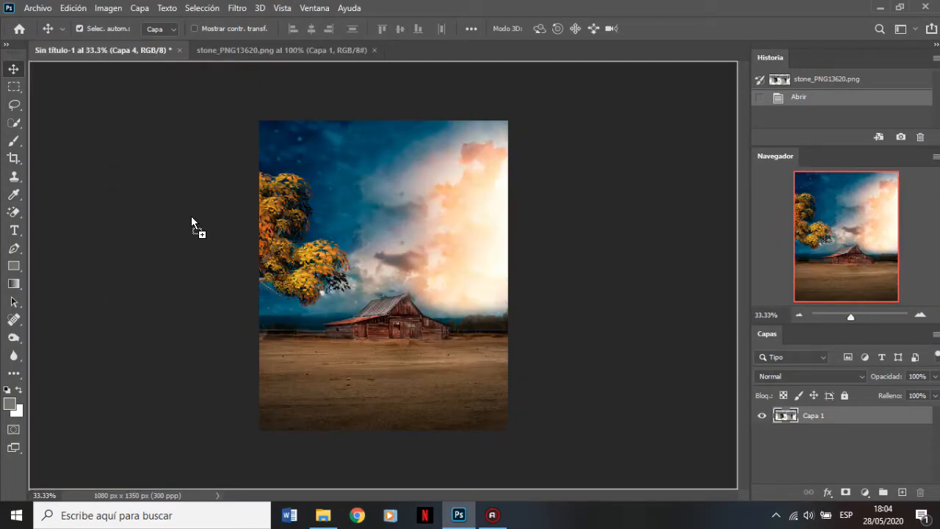
drag(329, 349, 383, 339)
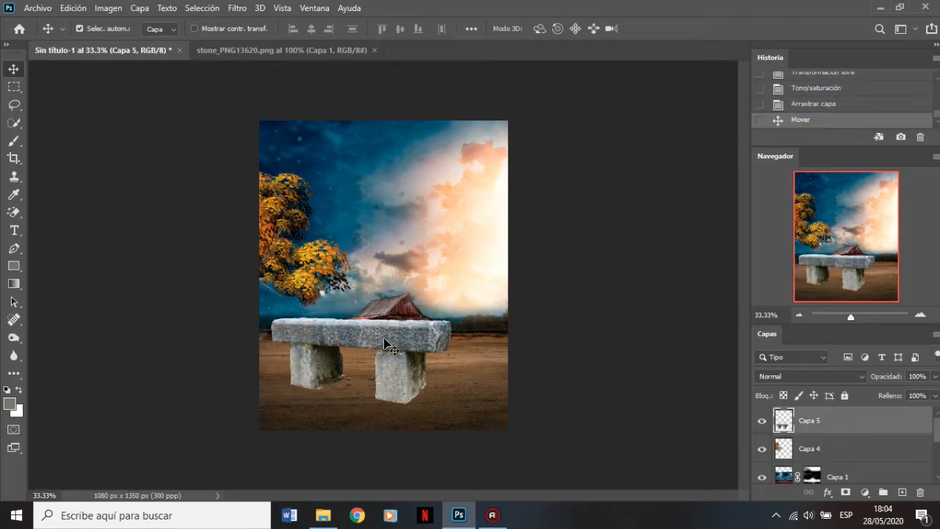
- Flip the stone bench horizontally, scale it to about 32%, and place it at the canvas's left edge beside the barn
click(74, 8)
click(152, 242)
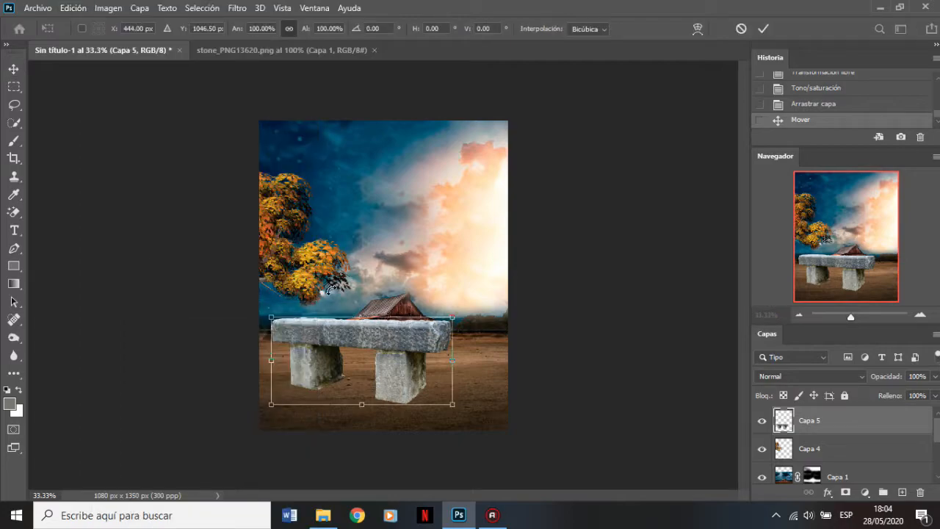
right_click(402, 348)
click(449, 332)
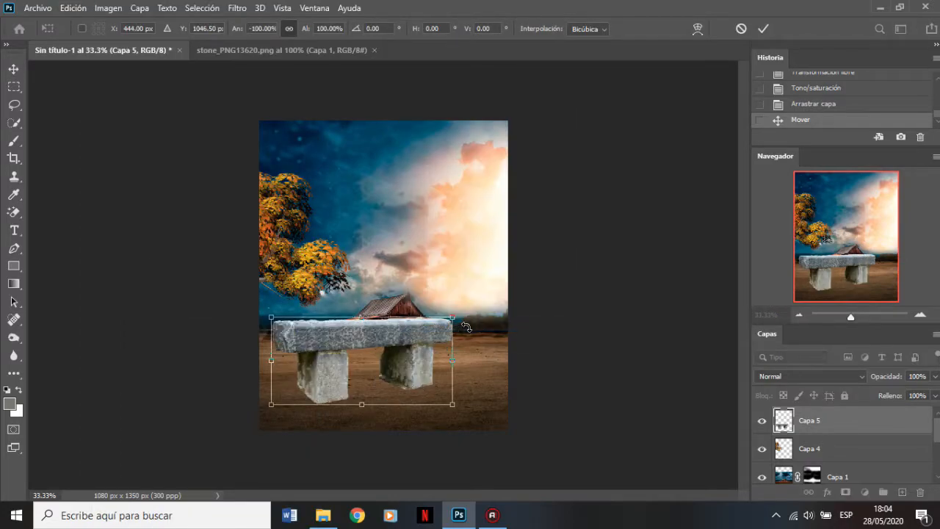
drag(454, 320, 289, 346)
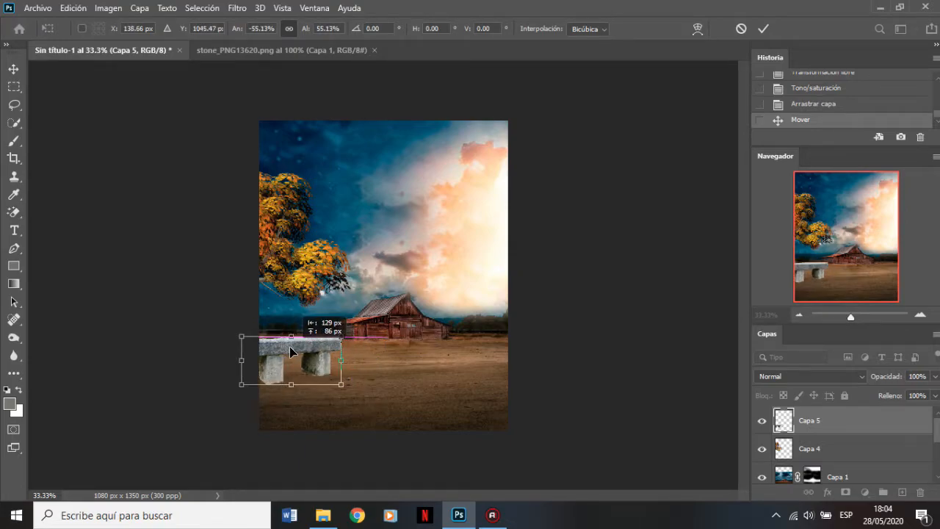
drag(340, 337, 300, 338)
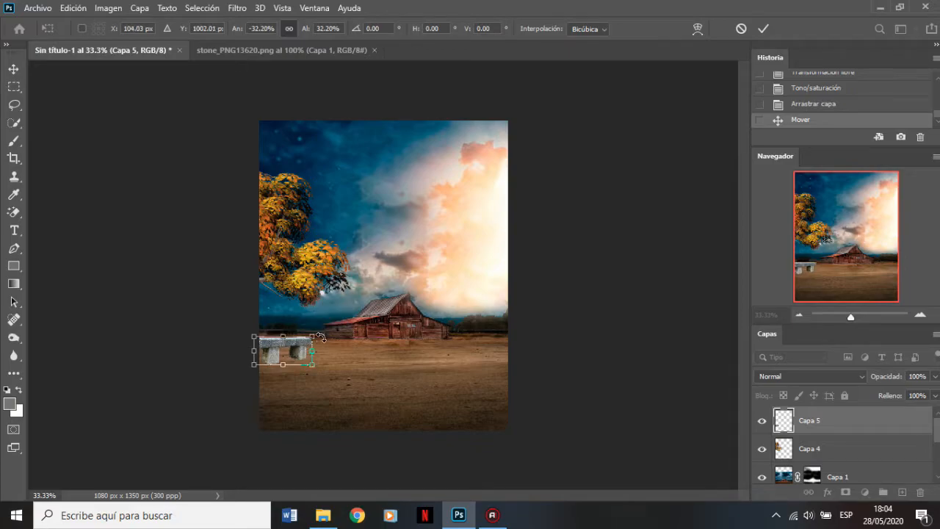
click(762, 28)
- Add a layer mask to the bench and blend the bases of its legs into the ground with a soft 65% opacity black brush
click(844, 493)
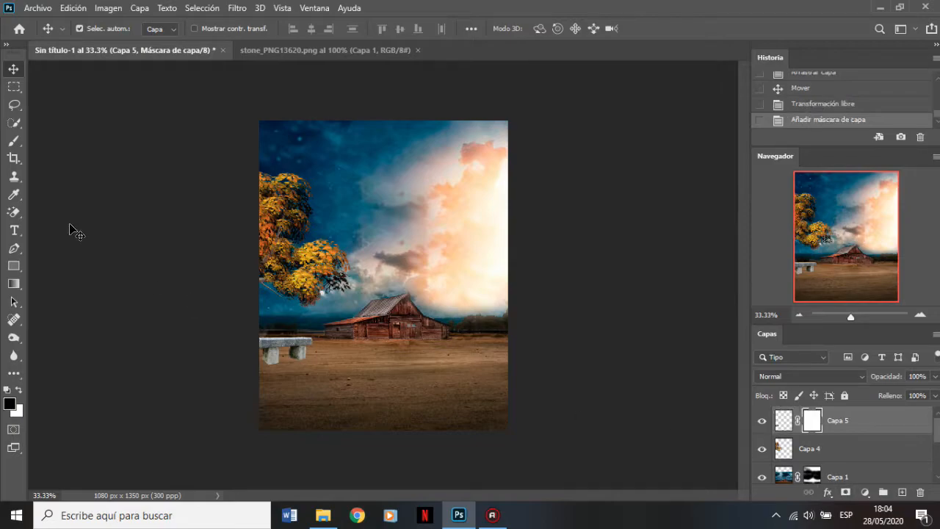
click(14, 142)
scroll(282, 346, up, 3)
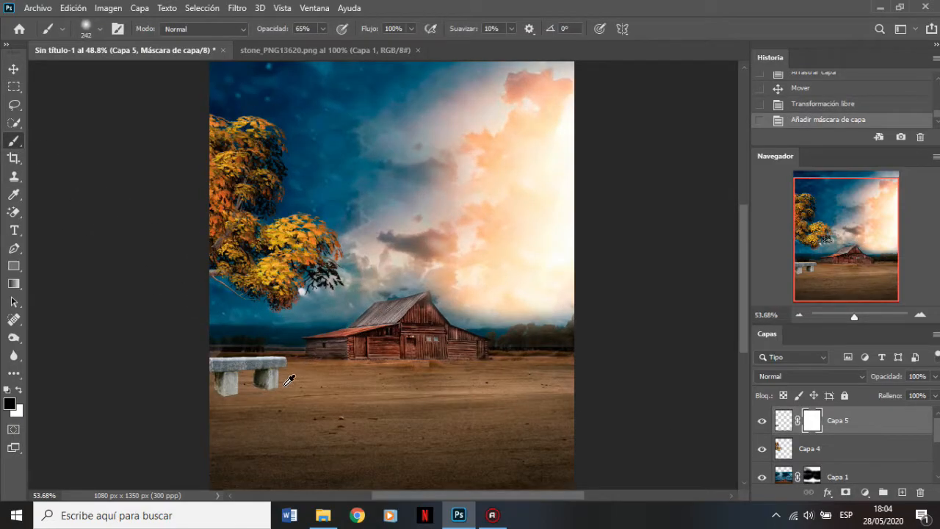
scroll(326, 346, down, 1)
scroll(233, 314, up, 3)
mouse_move(233, 314)
mouse_down()
mouse_move(275, 311)
mouse_move(230, 316)
mouse_move(257, 313)
mouse_move(244, 315)
mouse_move(267, 301)
mouse_move(302, 317)
mouse_up()
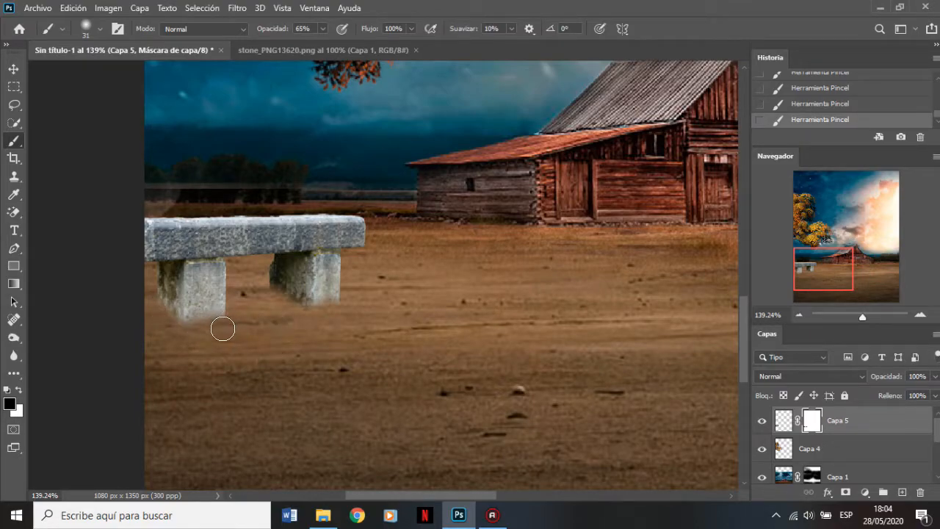
click(21, 71)
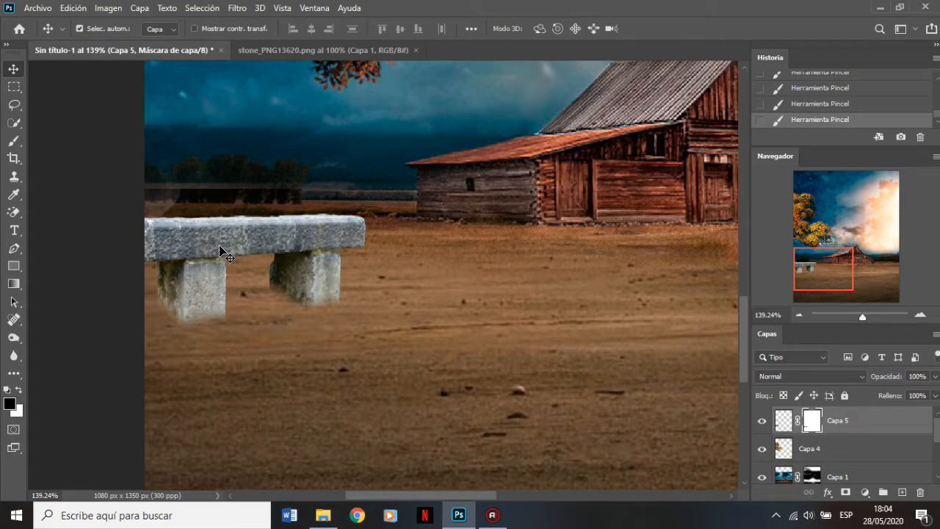
- Increase the bench image's contrast with an S-shaped Curves adjustment, mapping shadow input 81 to output 37 and raising the highlights
click(76, 9)
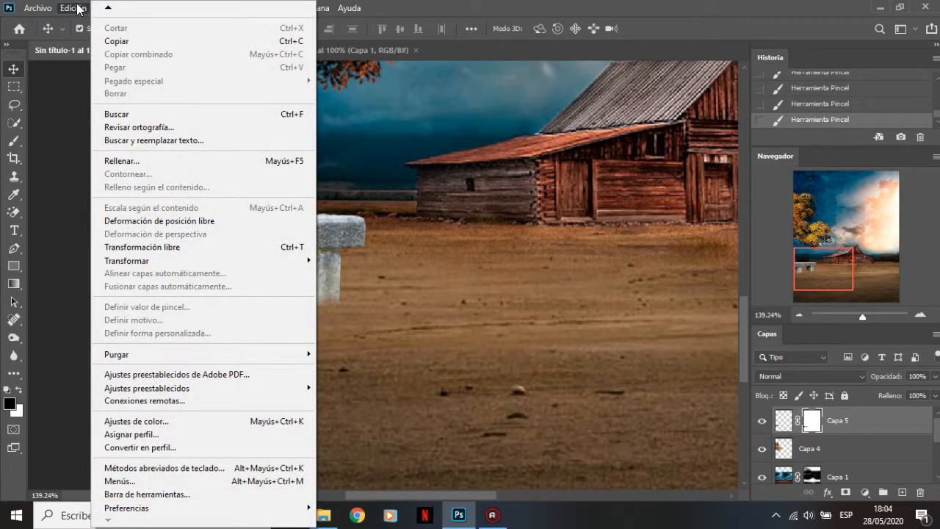
click(74, 9)
click(108, 9)
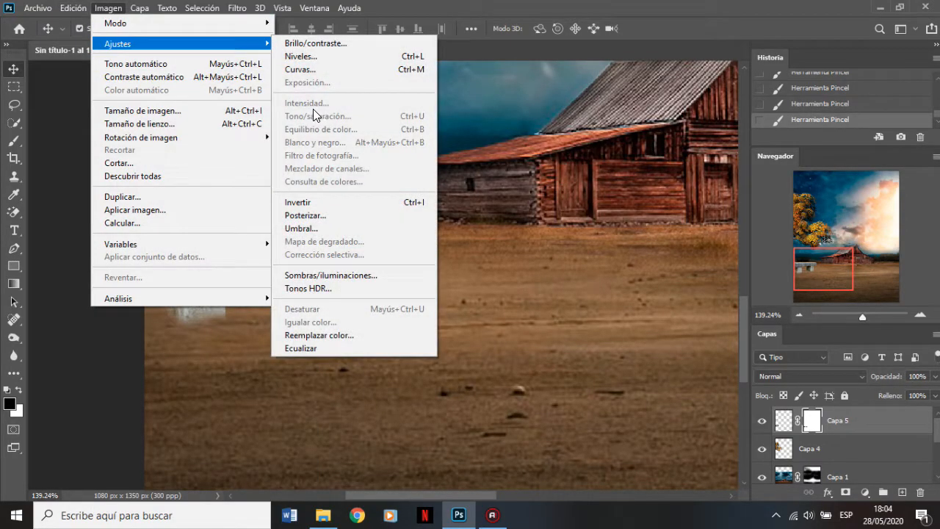
click(480, 390)
click(786, 420)
click(108, 8)
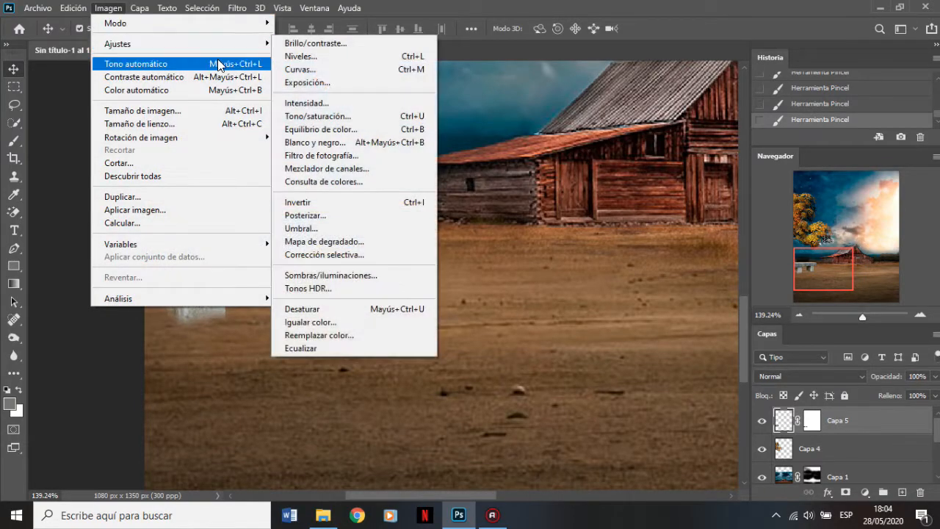
click(305, 69)
drag(505, 87, 535, 87)
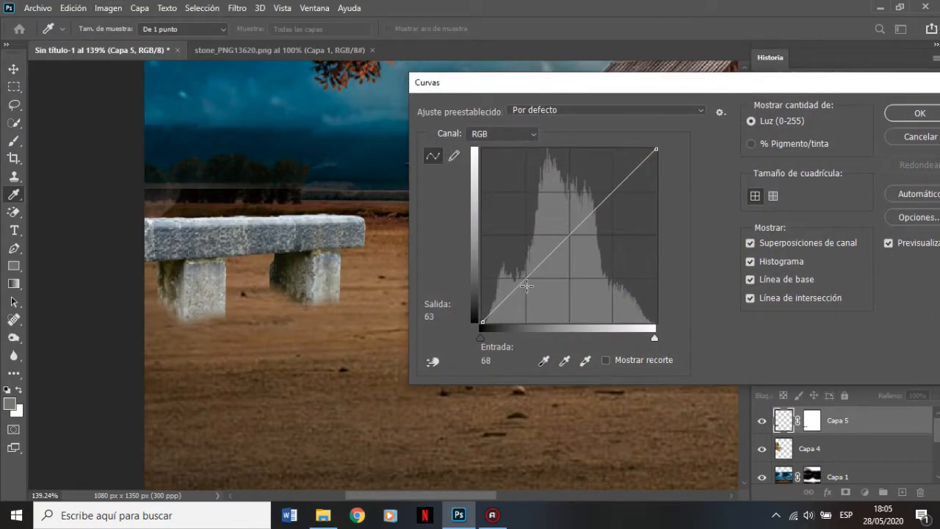
drag(525, 285, 534, 291)
drag(616, 195, 606, 190)
drag(534, 293, 538, 296)
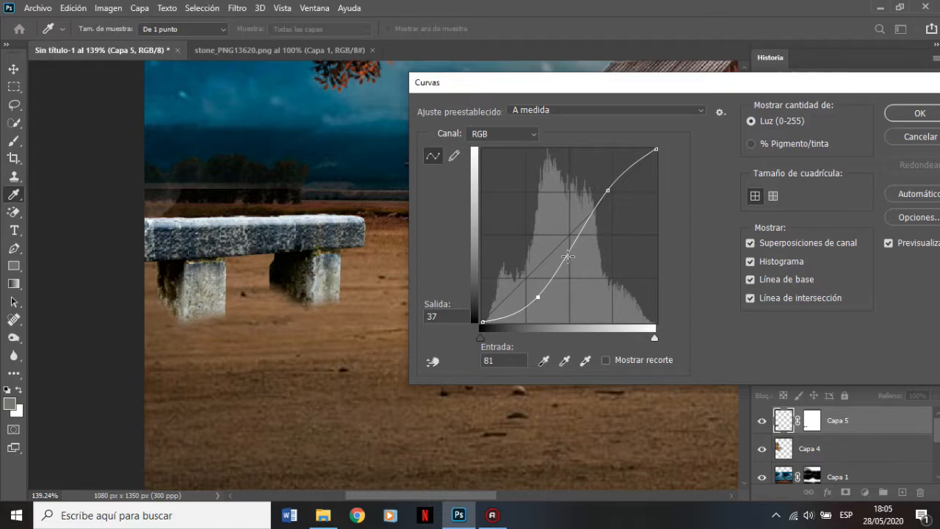
click(912, 116)
key(v)
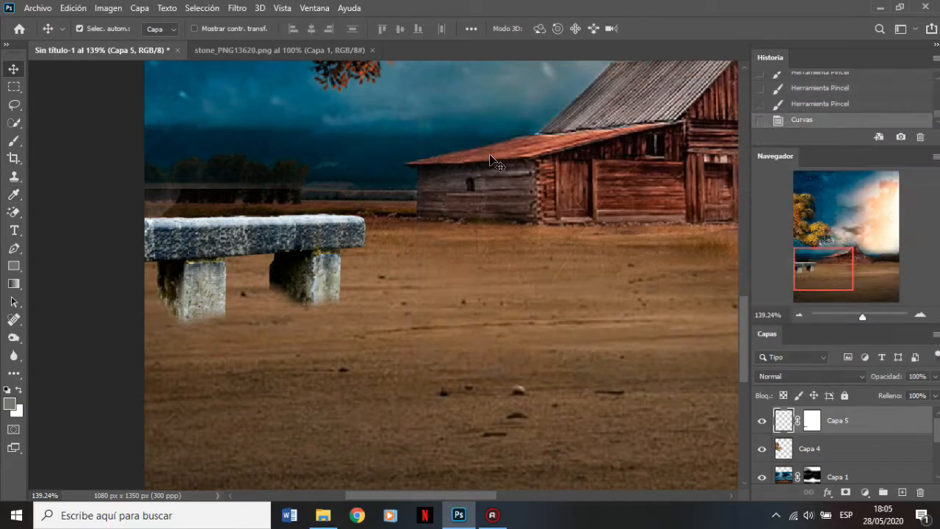
- Close the stone_PNG13620.png document
scroll(345, 255, down, 8)
scroll(330, 255, up, 3)
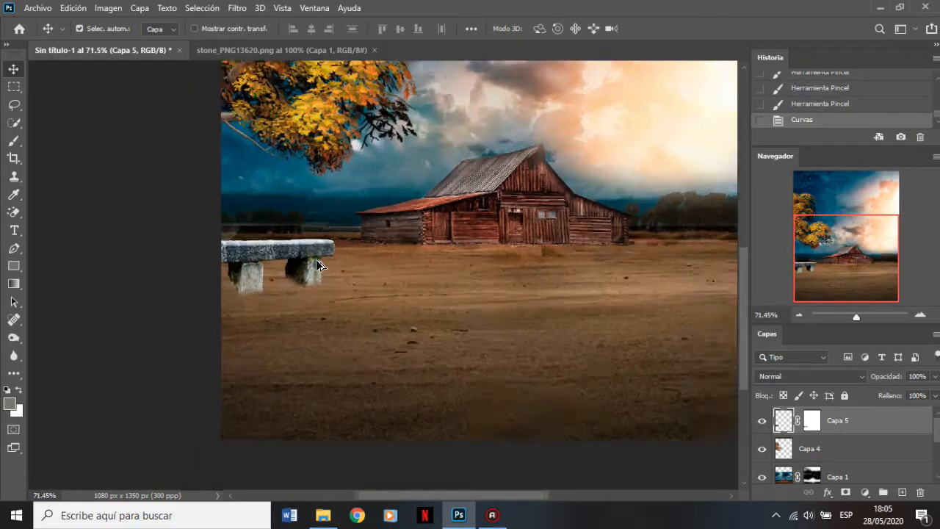
scroll(311, 257, down, 1)
scroll(312, 257, down, 2)
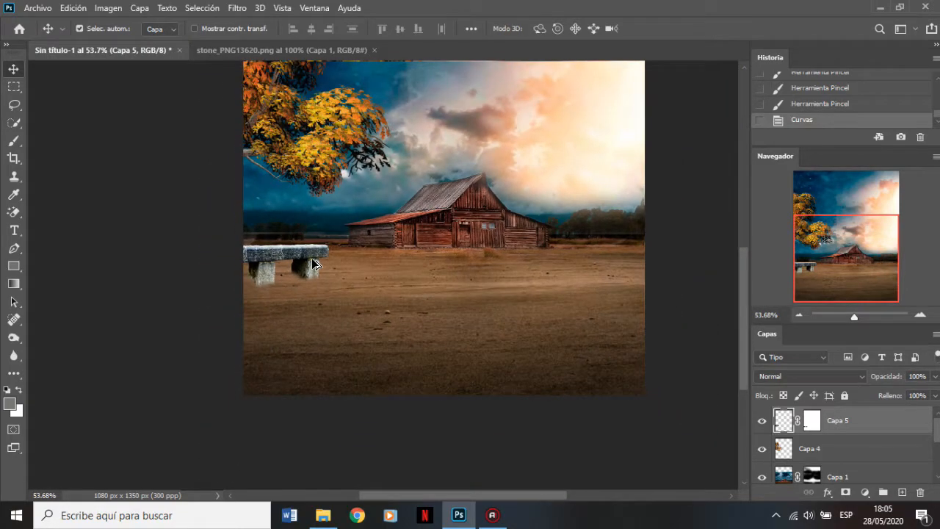
click(300, 51)
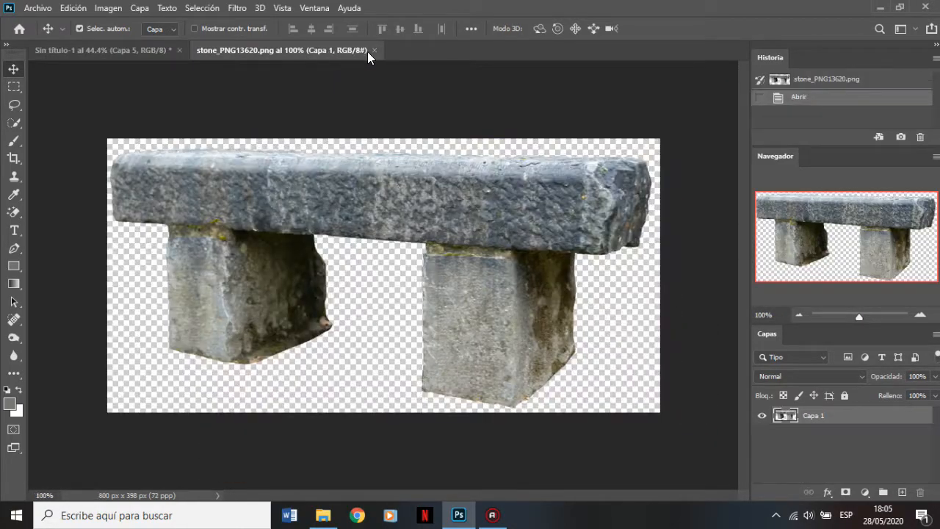
click(374, 50)
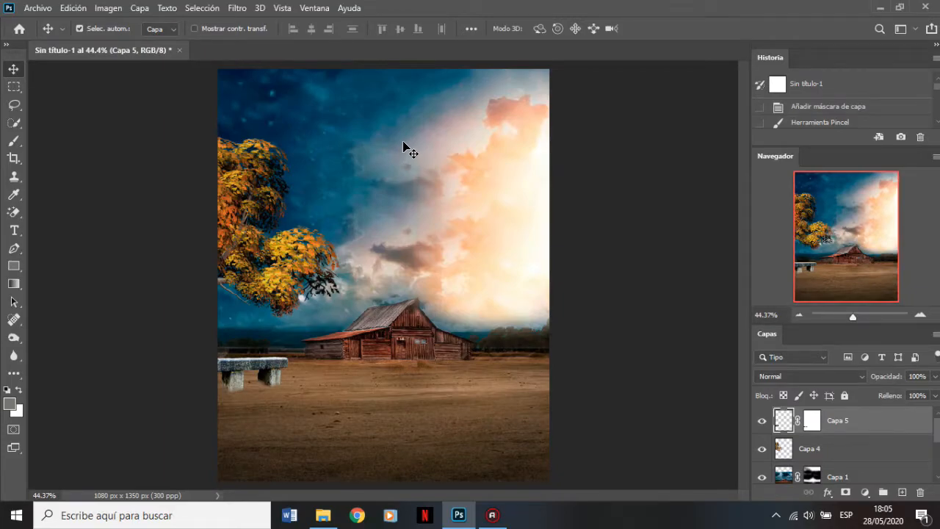
- Open leña-destacada-4.jpg from File Explorer and erase its white background
click(323, 514)
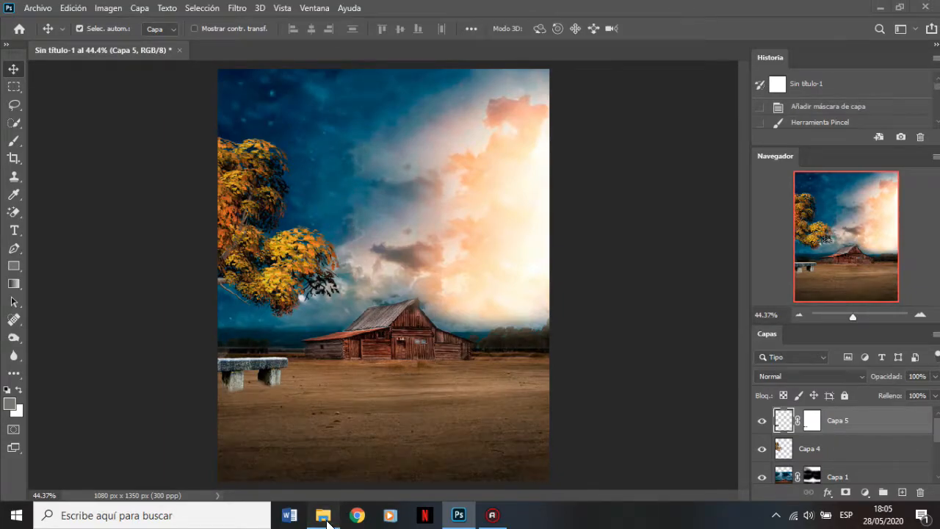
click(550, 106)
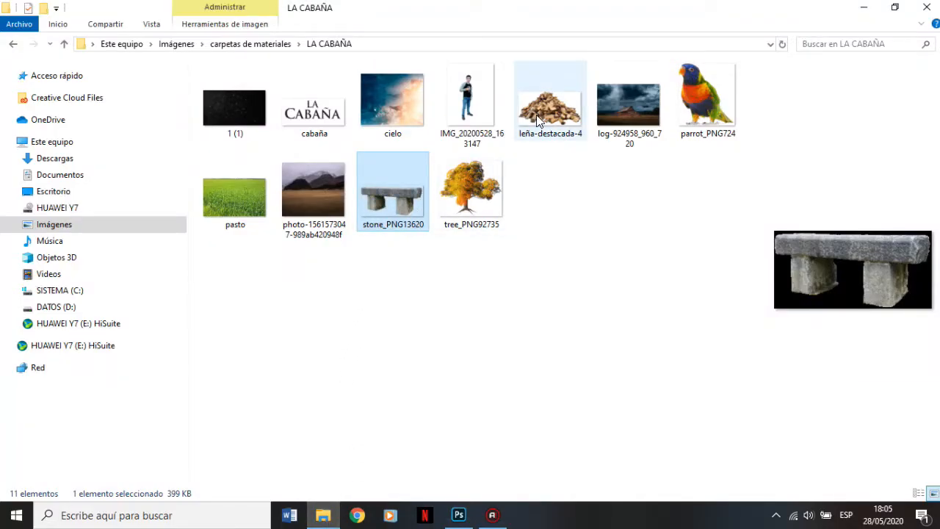
drag(553, 104, 358, 48)
click(554, 248)
click(14, 212)
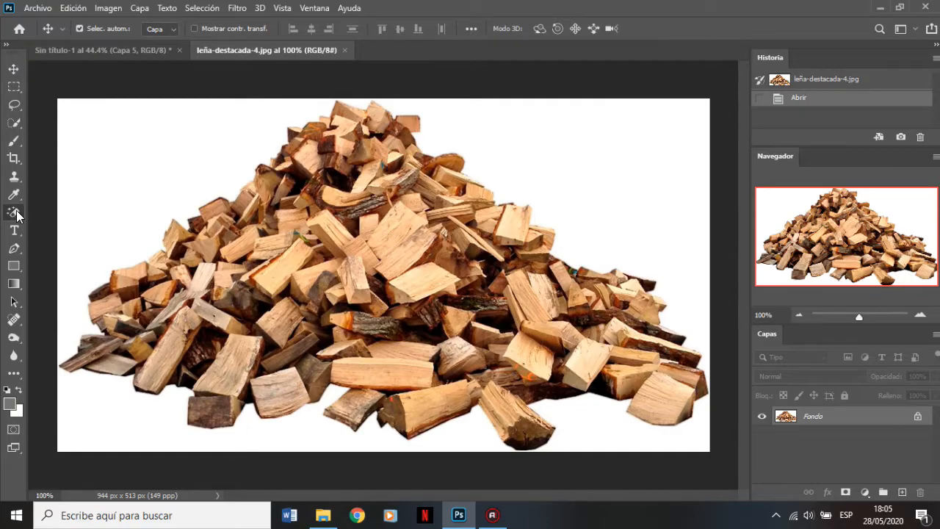
click(117, 227)
- Place the firewood pile on the right side of the barn montage and convert its layer to a smart object
click(13, 68)
drag(343, 263, 486, 231)
drag(513, 365, 523, 337)
right_click(820, 416)
click(674, 190)
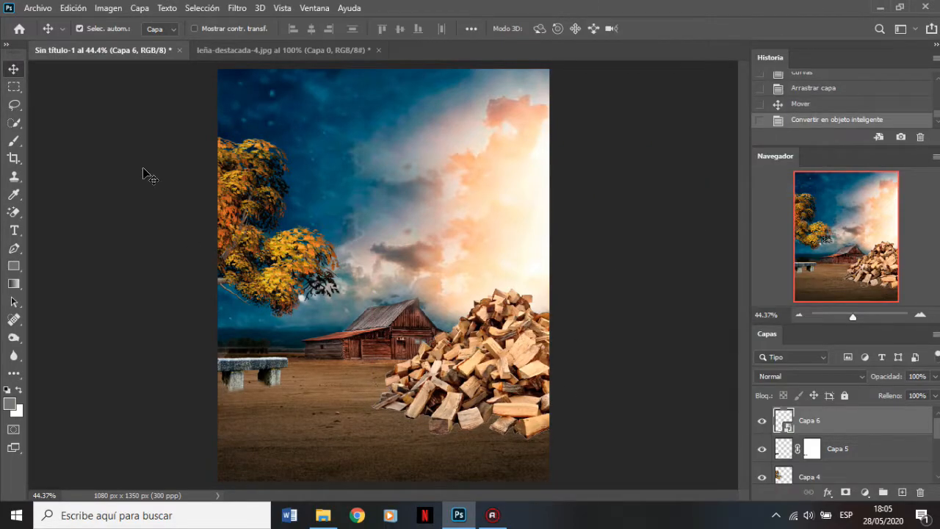
- Scale the firewood pile down and position it on the ground at the canvas's right edge, beside the barn
click(74, 7)
click(118, 264)
drag(646, 447, 534, 367)
drag(583, 339, 580, 342)
drag(536, 358, 545, 358)
click(773, 28)
- Add a layer mask to the firewood pile and soften its lower edge with a 30 px soft brush, setting the opacity to 60%
click(845, 492)
click(14, 123)
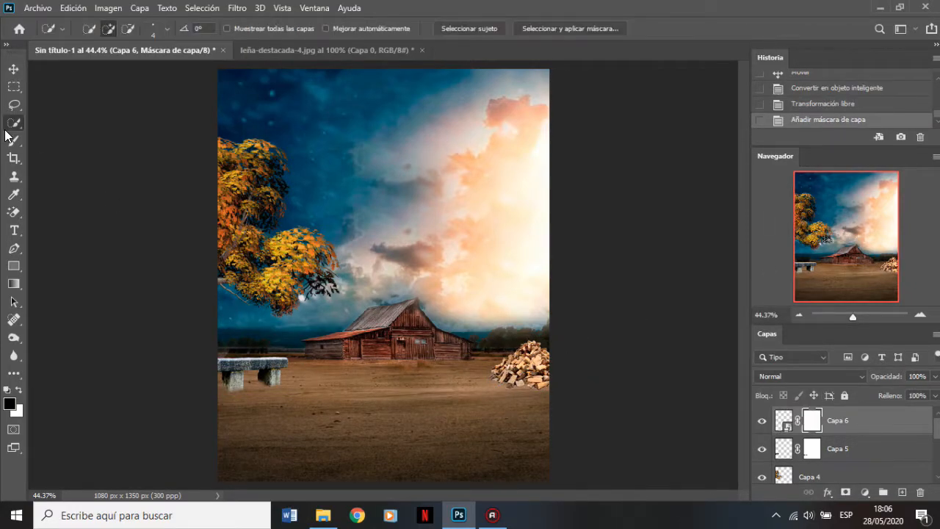
key(b)
scroll(529, 382, up, 4)
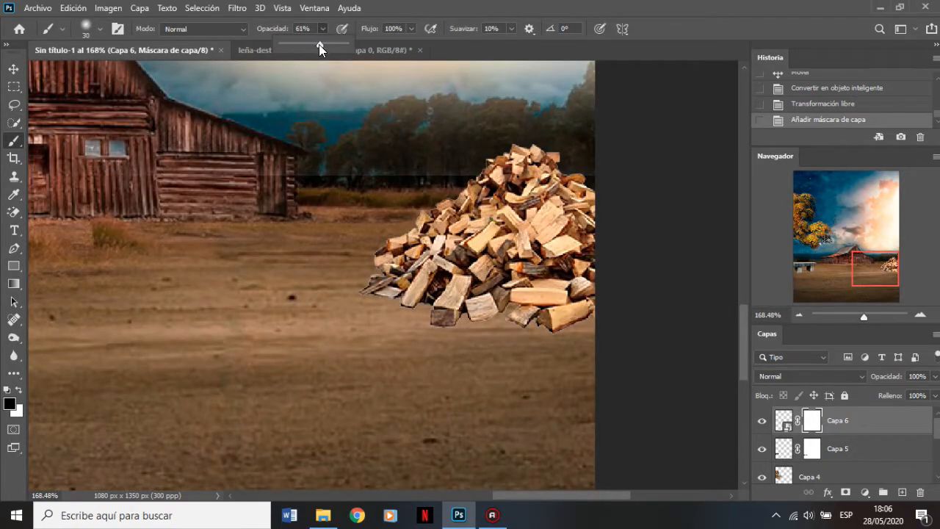
scroll(603, 303, up, 3)
click(603, 303)
key(x)
click(322, 29)
drag(318, 45, 329, 46)
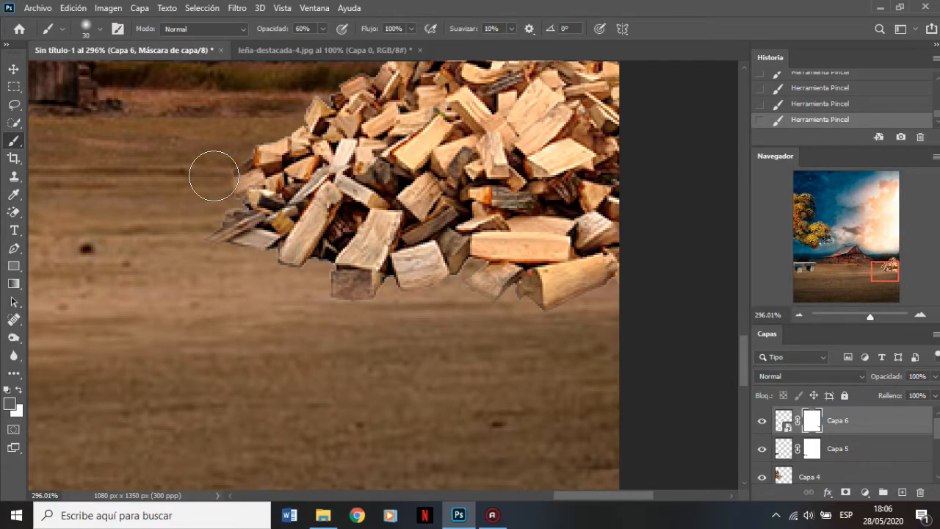
- Refine the firewood mask along the pile's base with a 17 px soft brush at 60% opacity
scroll(243, 213, up, 3)
scroll(249, 217, down, 3)
key(bracketleft)
key(bracketleft)
key(bracketleft)
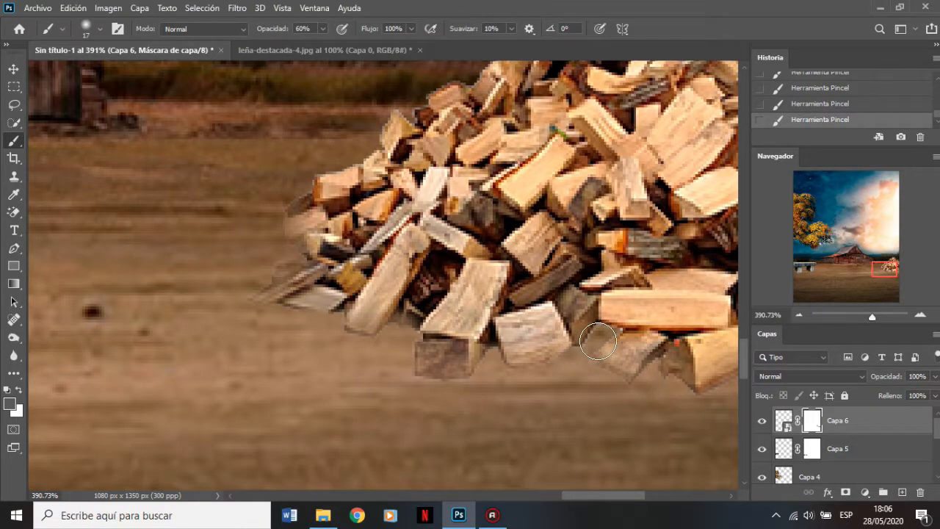
scroll(488, 356, down, 5)
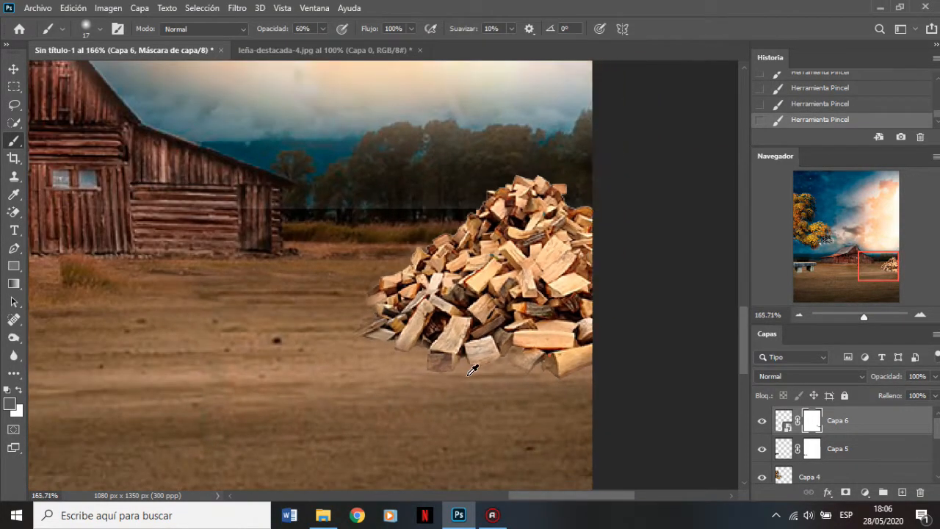
scroll(499, 377, down, 5)
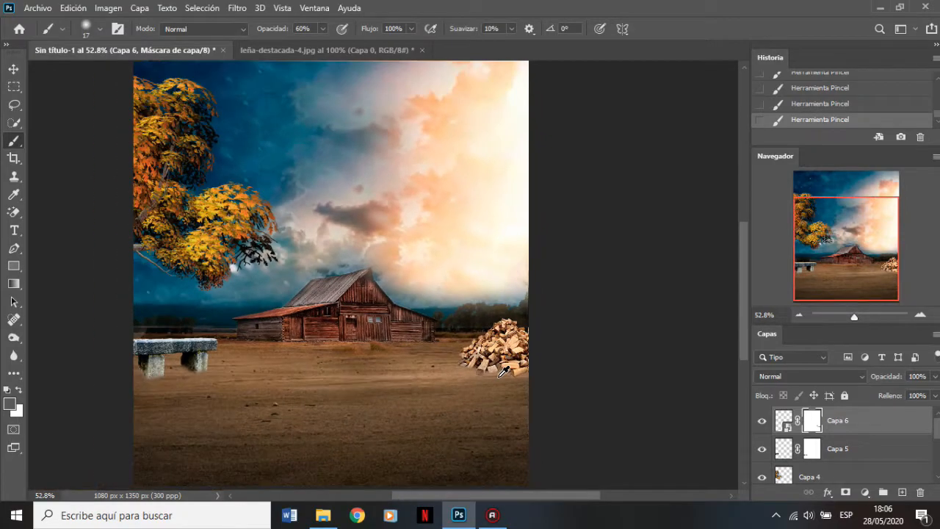
- Select the sky layer Capa 3 and sample a light peach tone from the bright clouds as the foreground colour
click(13, 69)
scroll(359, 275, down, 2)
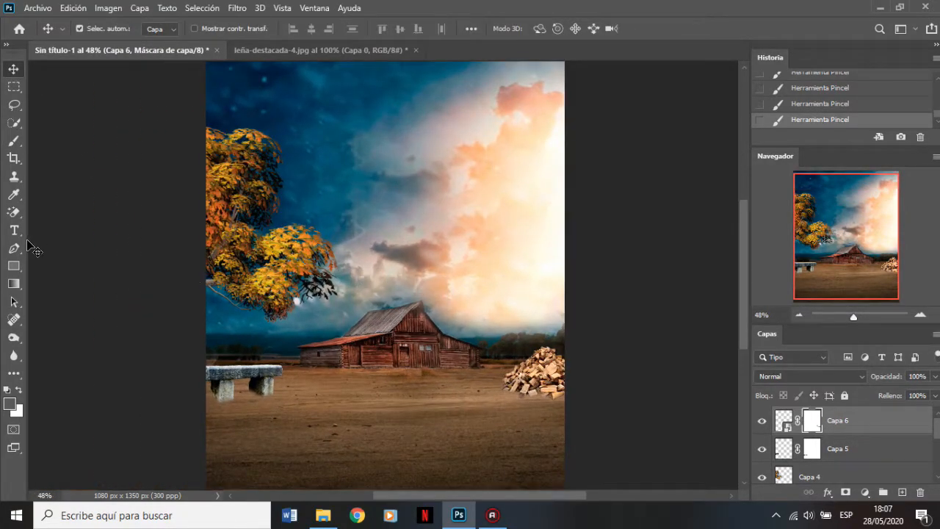
click(14, 193)
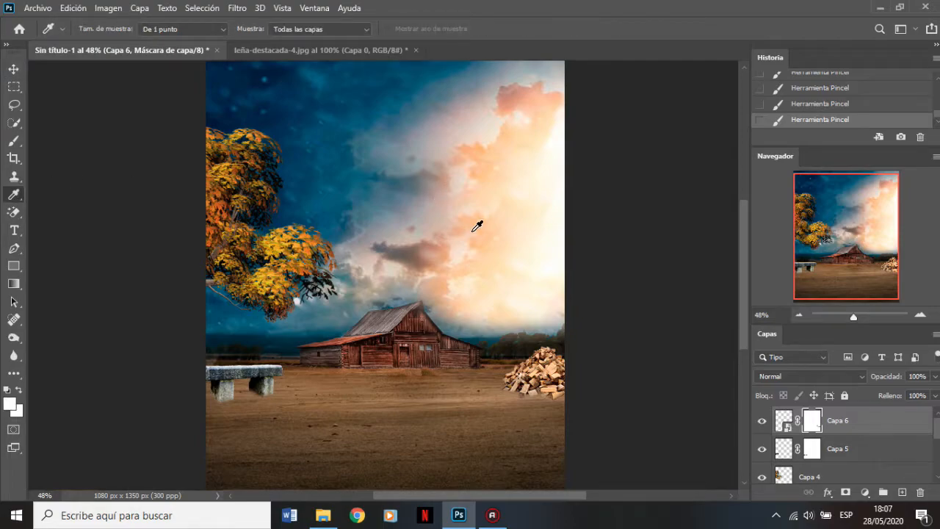
click(783, 478)
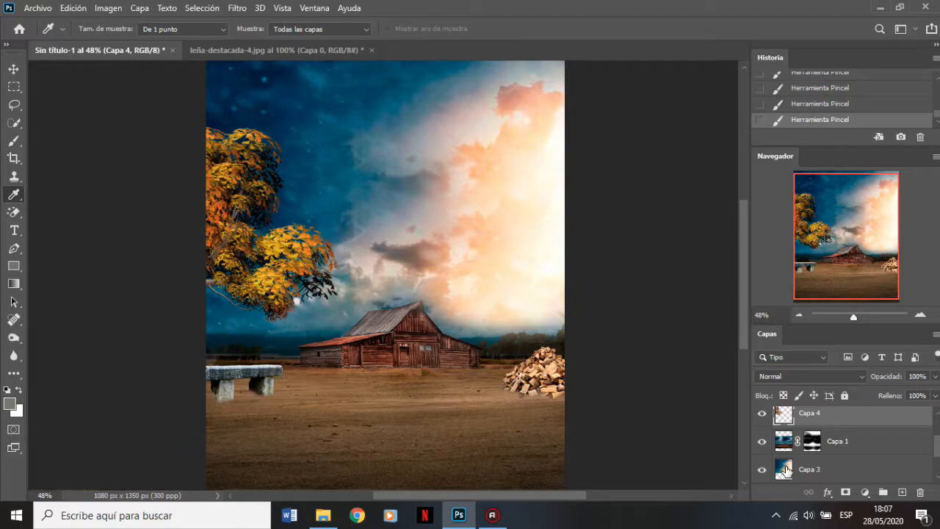
click(785, 470)
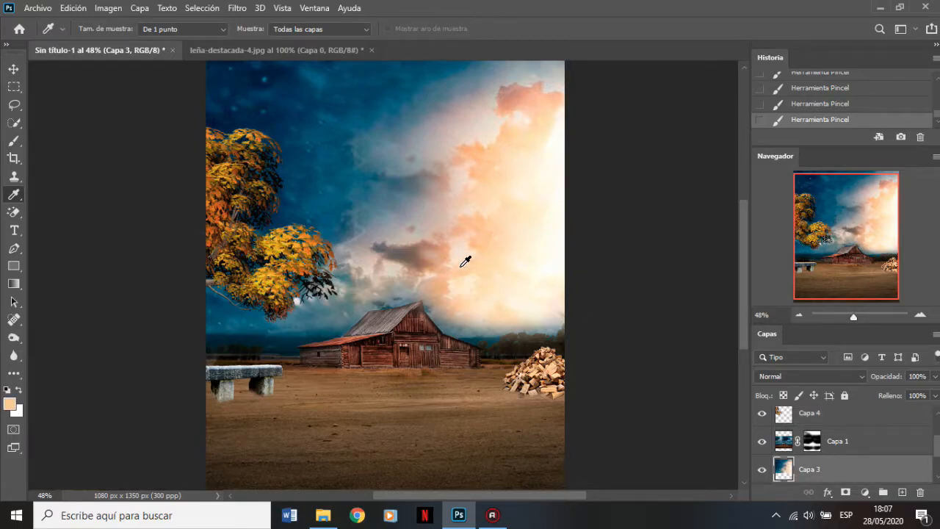
- Load the tree layer Capa 4's outline as a selection and make that layer active
click(762, 414)
click(762, 415)
ctrl+click(783, 415)
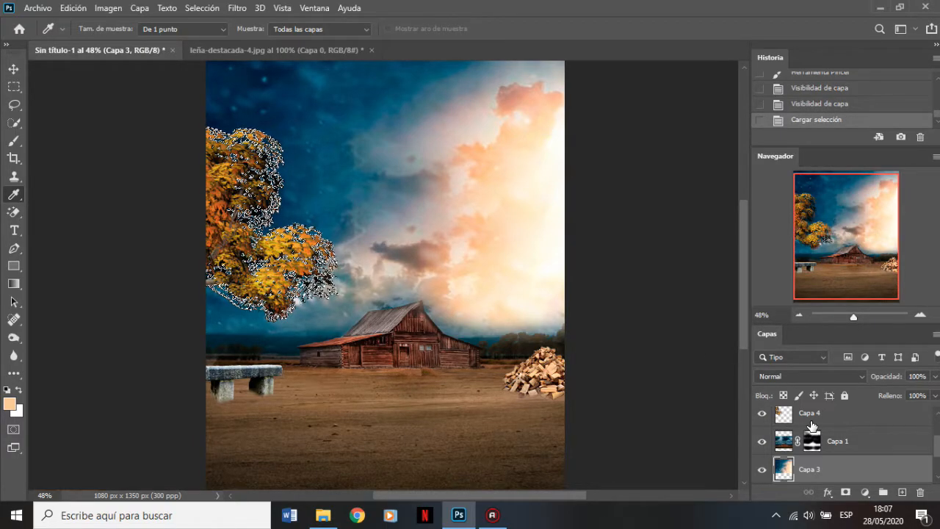
scroll(811, 435, up, 1)
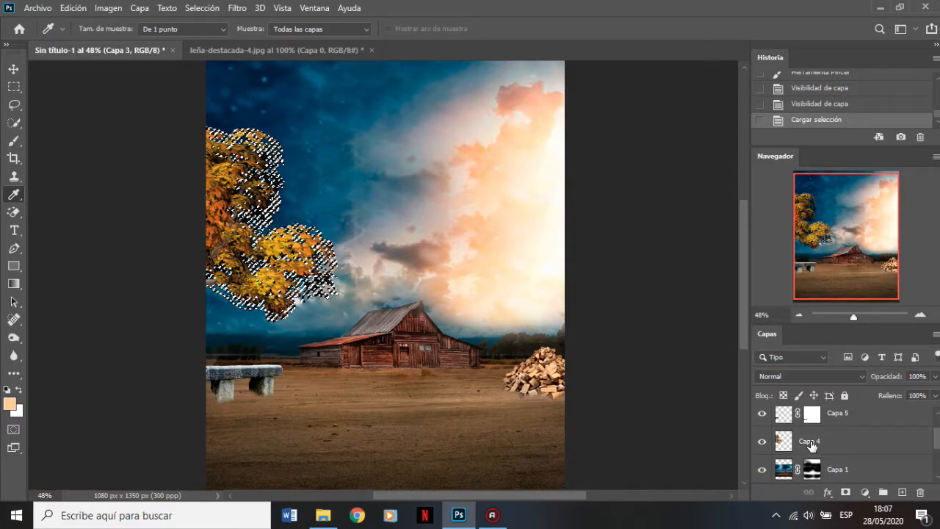
click(810, 444)
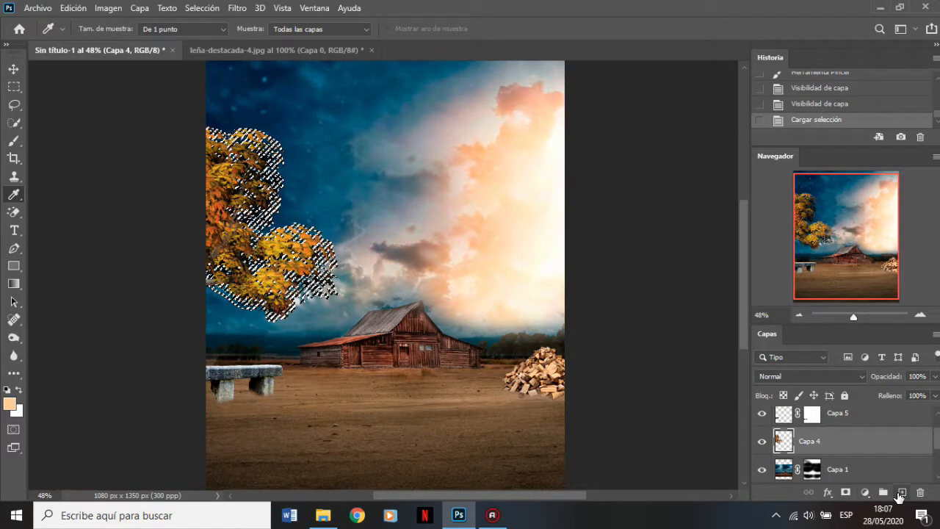
- Add a new layer directly above the tree layer Capa 4 and set its blend mode to Luz suave
click(900, 493)
click(804, 376)
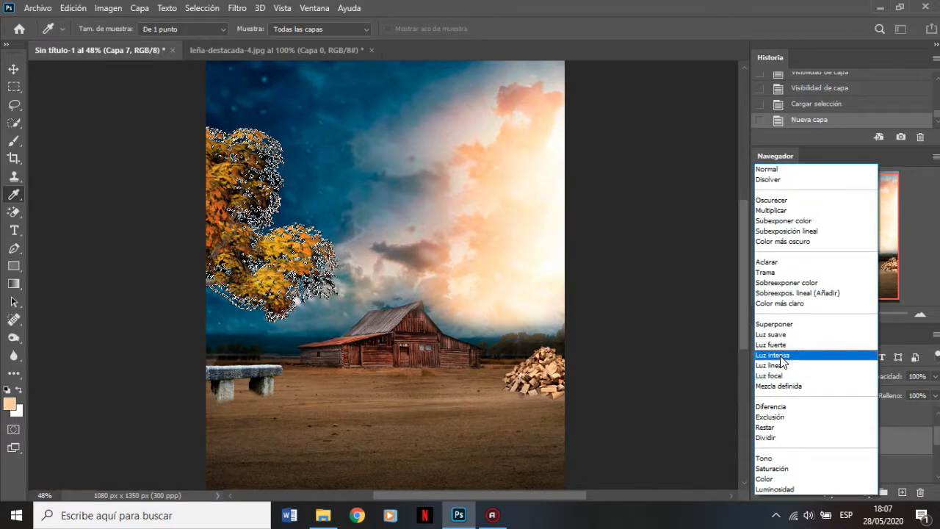
click(774, 323)
click(795, 376)
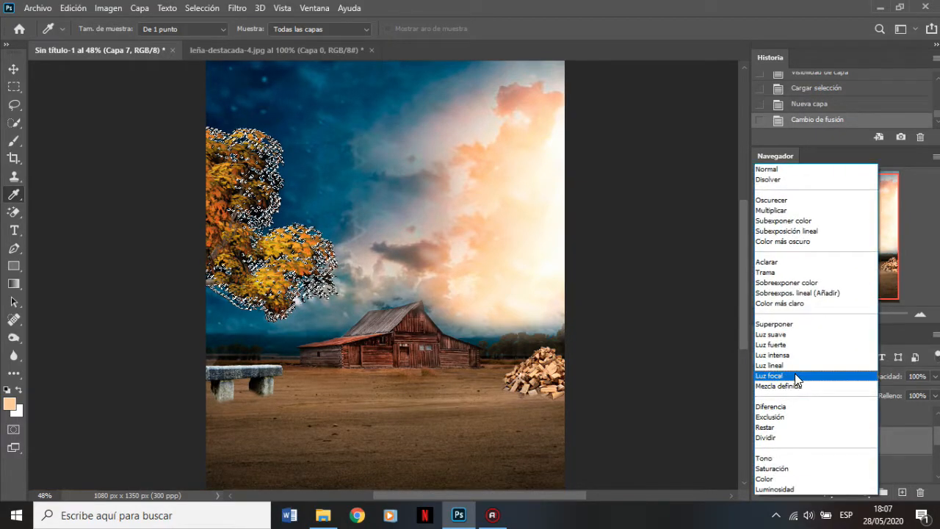
click(777, 335)
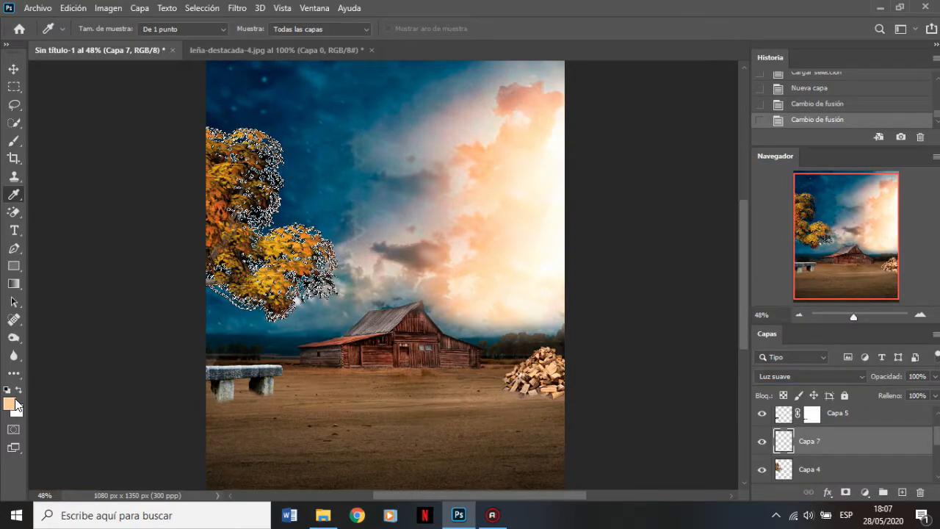
- Paint peach light over the selected tree foliage with a 175 px soft brush at 60% opacity, deselect, and set the layer's fill to 70%
click(13, 402)
click(602, 88)
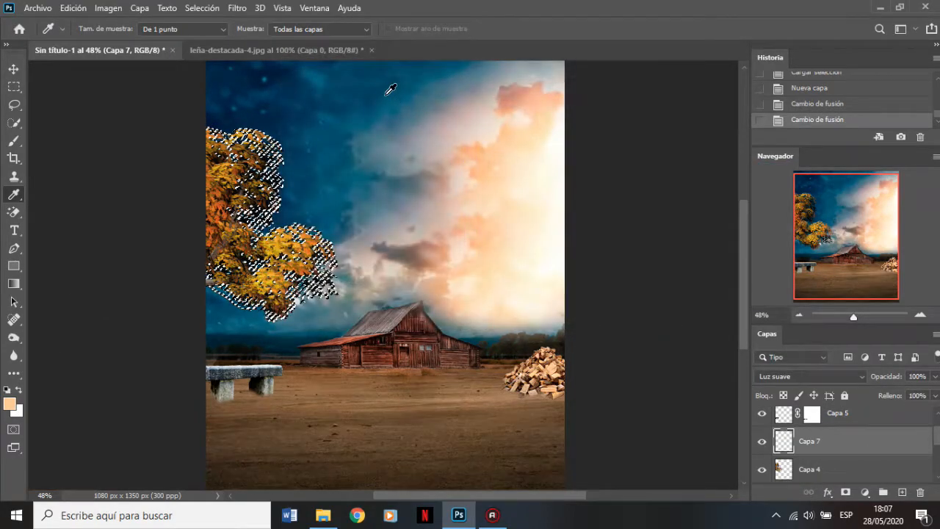
click(14, 141)
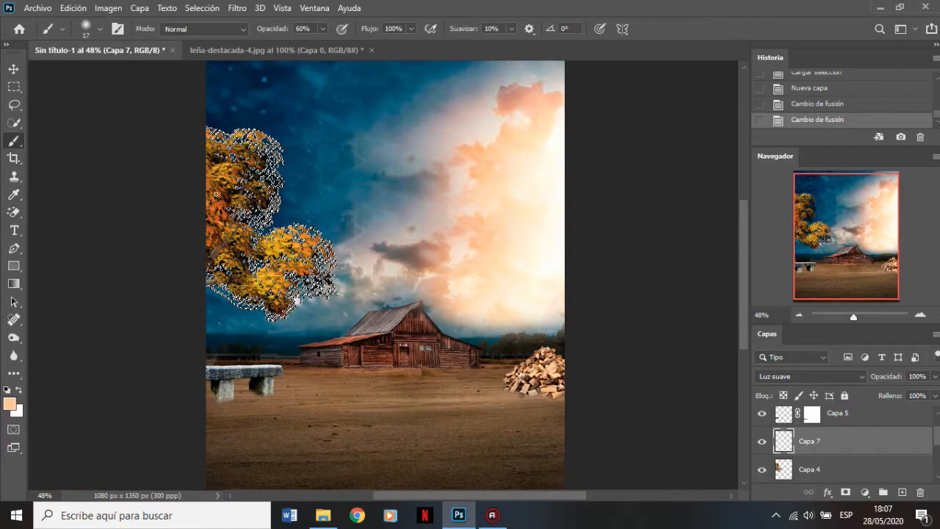
alt+right_click(215, 194)
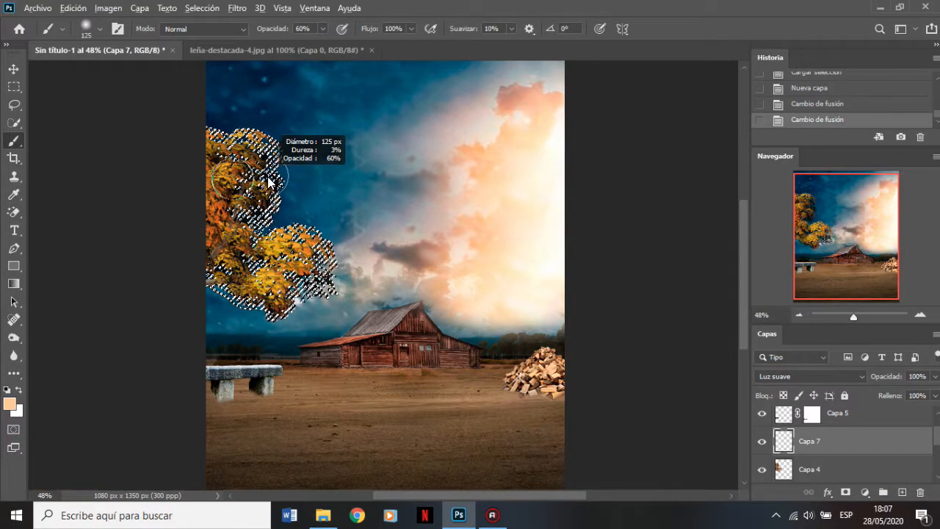
mouse_move(252, 168)
mouse_down()
mouse_move(224, 222)
mouse_move(227, 277)
mouse_up()
mouse_move(242, 147)
mouse_down()
mouse_move(309, 242)
mouse_move(265, 220)
mouse_move(272, 305)
mouse_up()
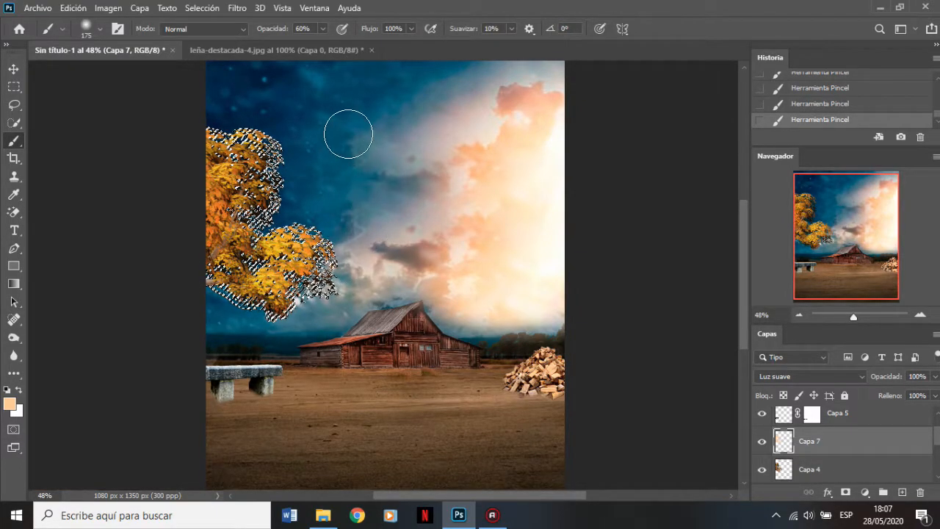
key(ctrl+d)
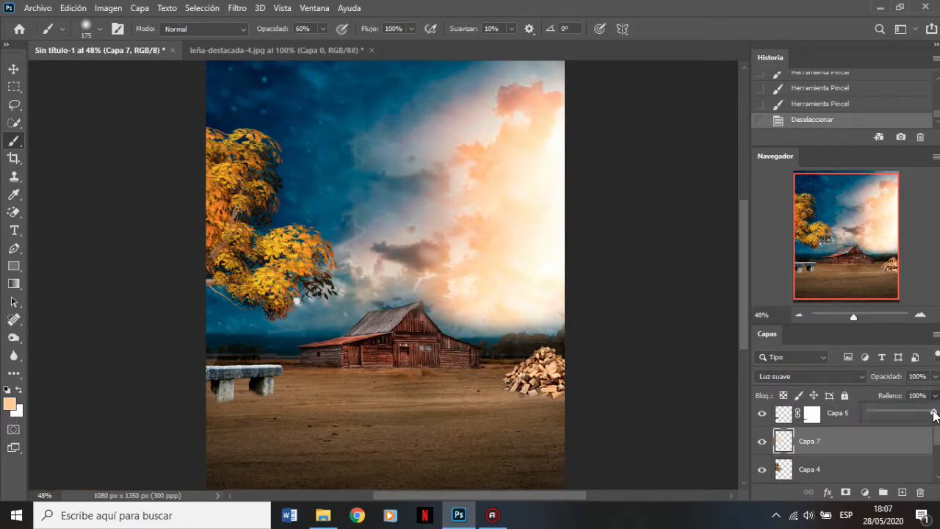
drag(914, 415, 914, 415)
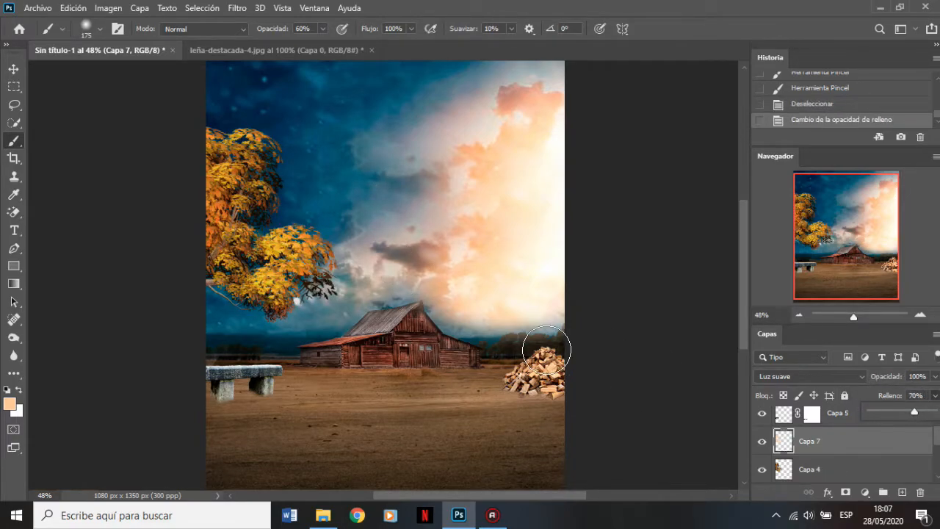
- Add a new layer between the stone bench layer Capa 5 and Capa 7, and ready the Brush tool with black as foreground colour
scroll(445, 314, down, 3)
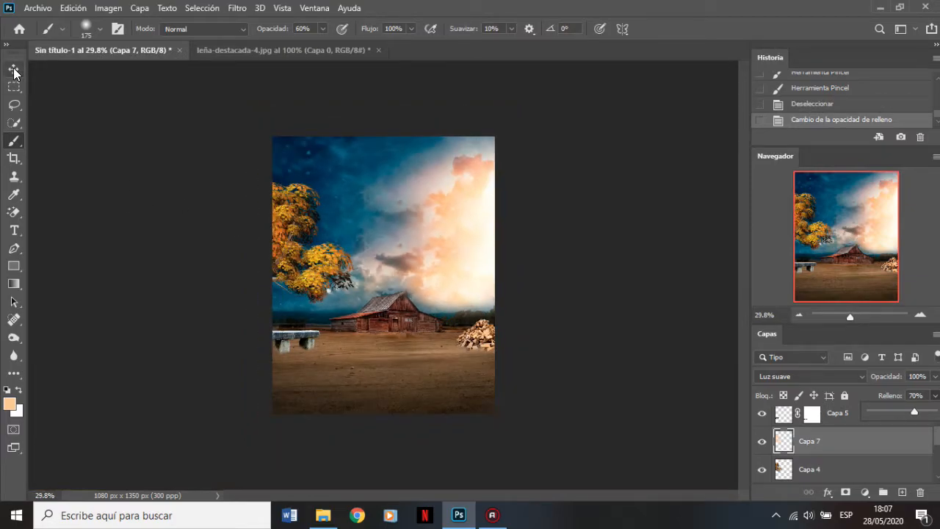
click(15, 71)
scroll(389, 309, down, 1)
scroll(360, 337, up, 2)
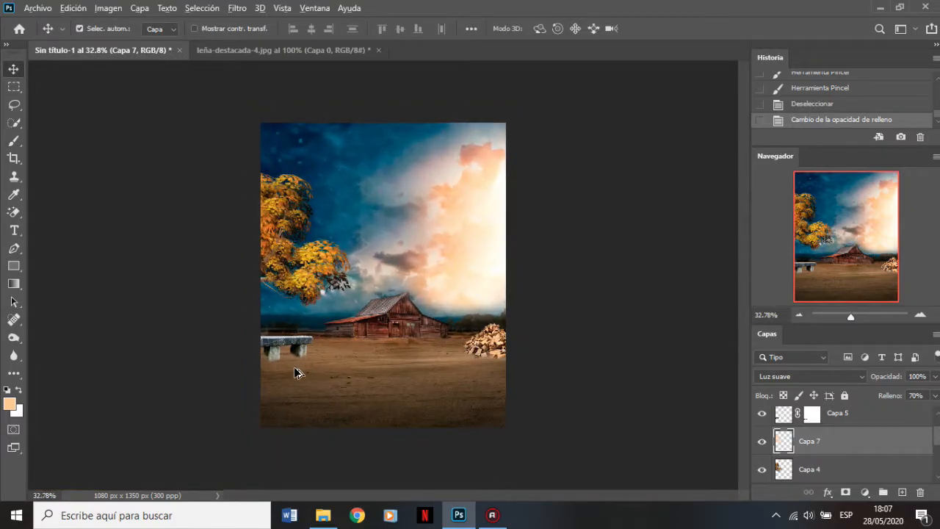
scroll(290, 370, up, 3)
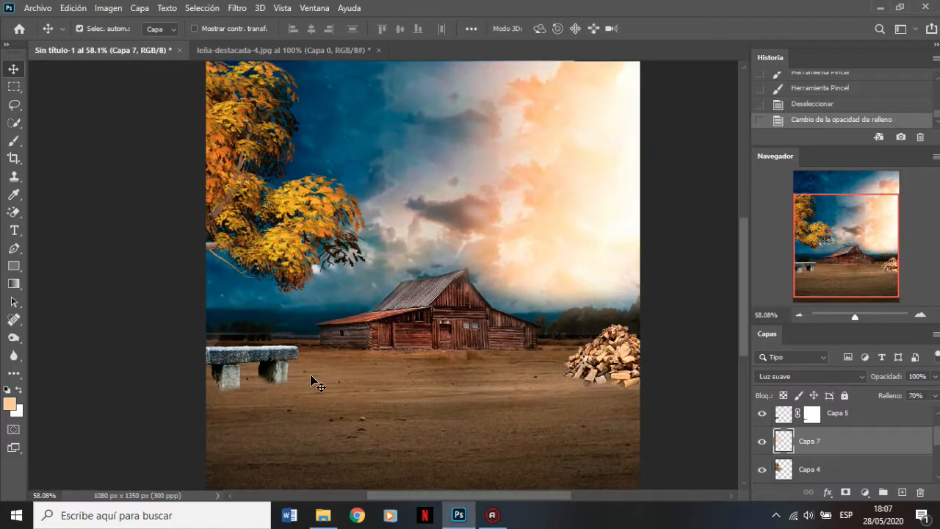
click(286, 364)
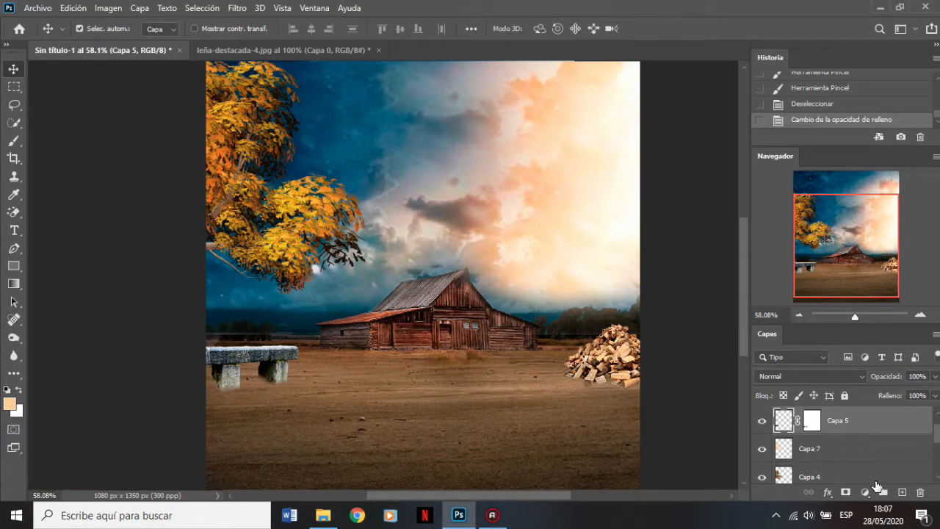
click(805, 447)
click(902, 492)
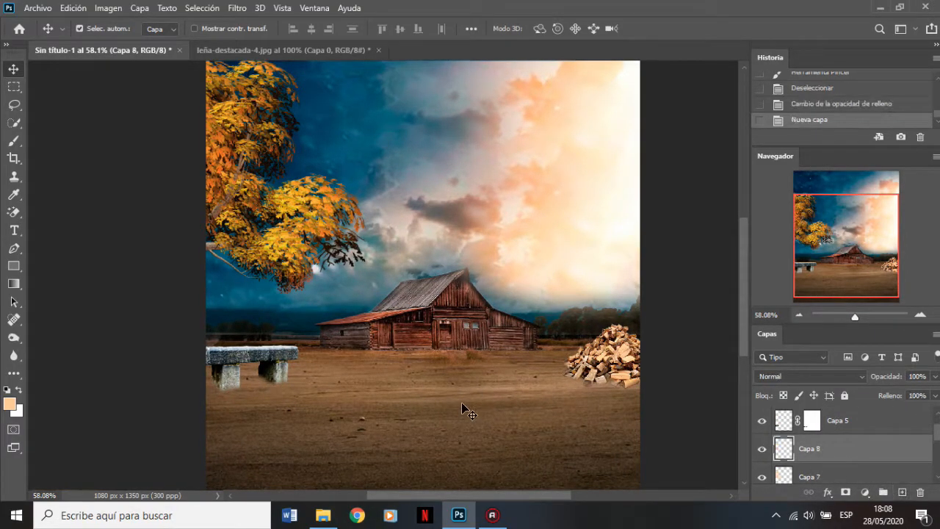
click(13, 140)
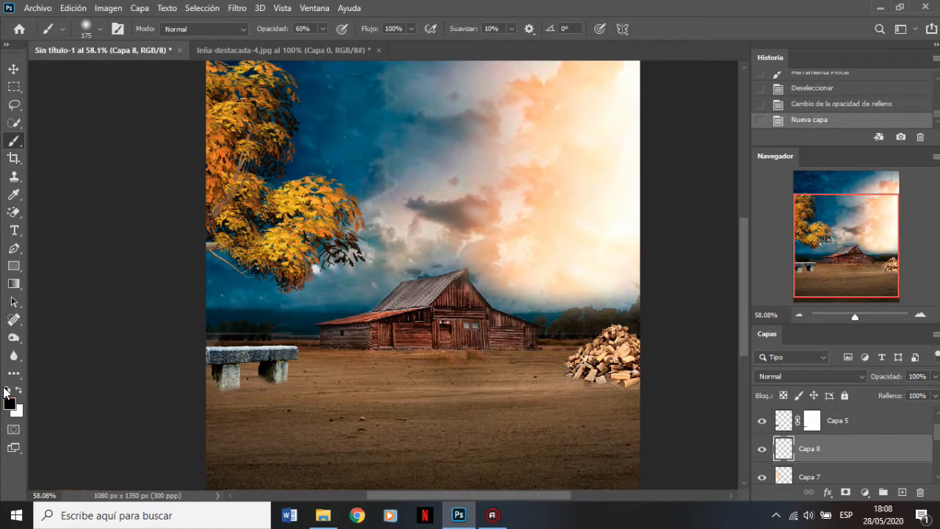
- Paint a black shadow on the ground beneath the bench legs with a 58 px soft brush at 60% opacity
scroll(244, 409, up, 5)
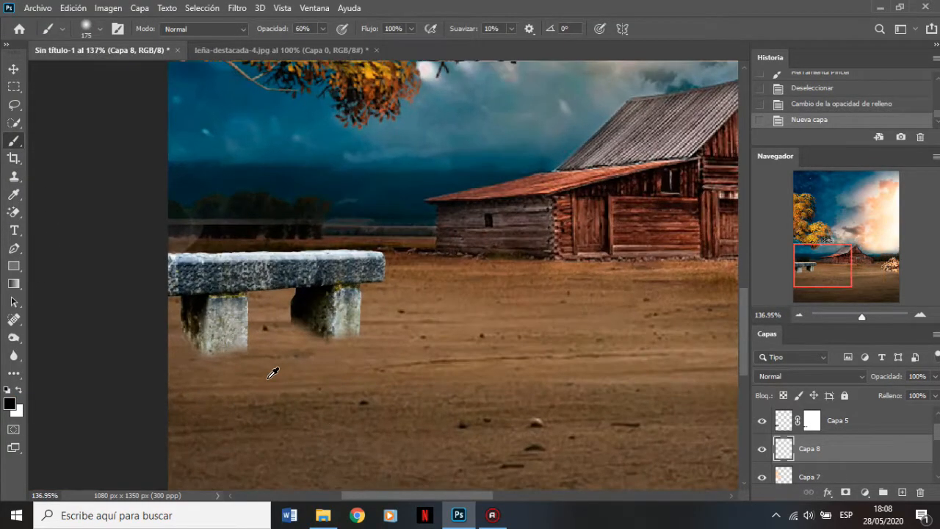
mouse_move(287, 346)
mouse_down()
mouse_move(222, 363)
mouse_move(295, 338)
mouse_move(151, 386)
mouse_move(186, 361)
mouse_move(131, 383)
mouse_up()
drag(312, 340, 260, 342)
drag(189, 340, 148, 359)
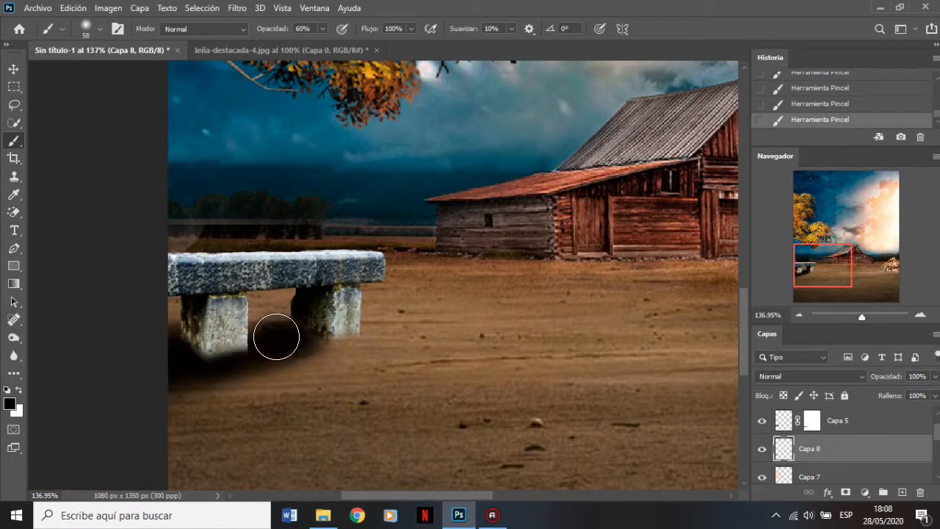
scroll(277, 339, up, 2)
mouse_move(358, 340)
mouse_down()
mouse_move(219, 373)
mouse_move(242, 366)
mouse_move(129, 376)
mouse_up()
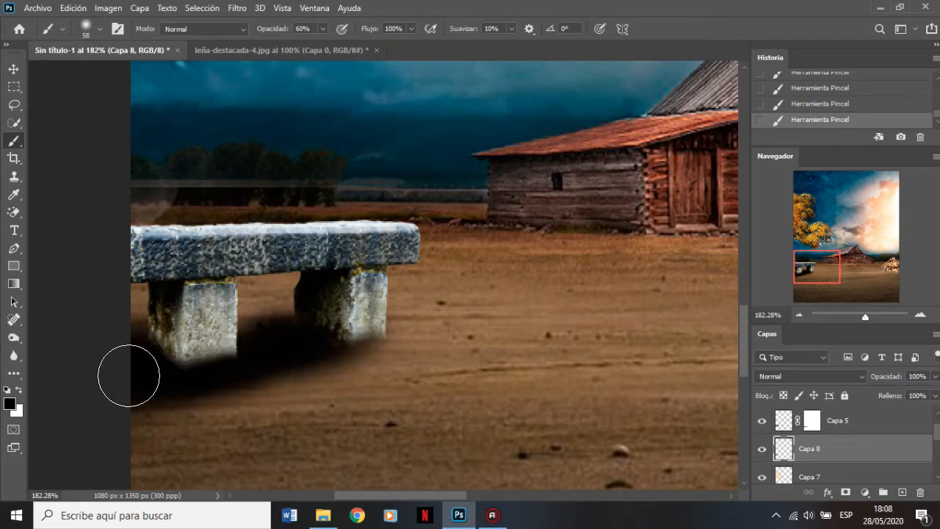
- Lower the bench shadow layer's fill to 55%
click(14, 69)
click(934, 396)
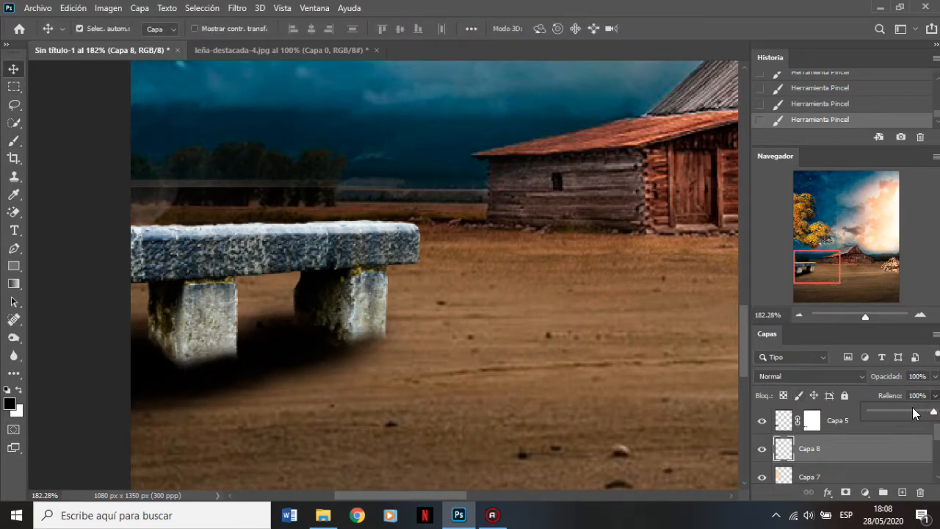
drag(911, 410, 906, 411)
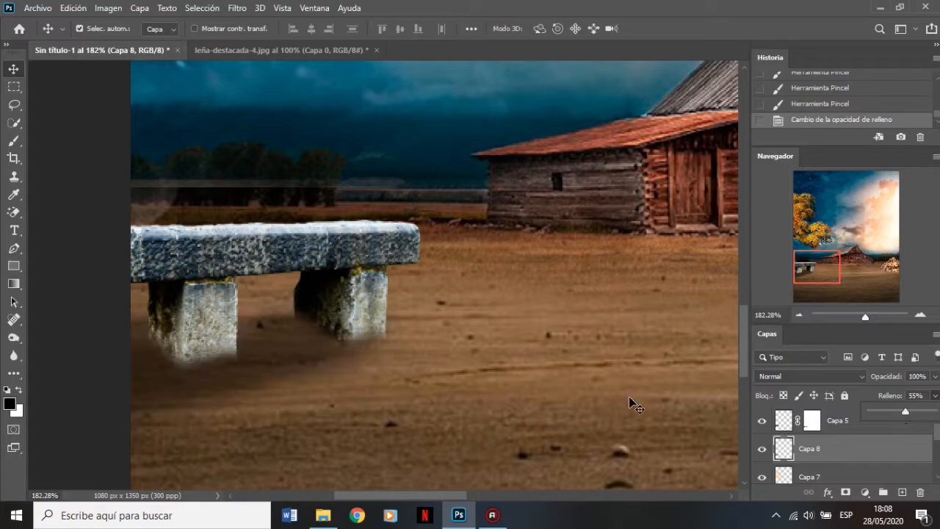
scroll(311, 373, down, 5)
click(11, 69)
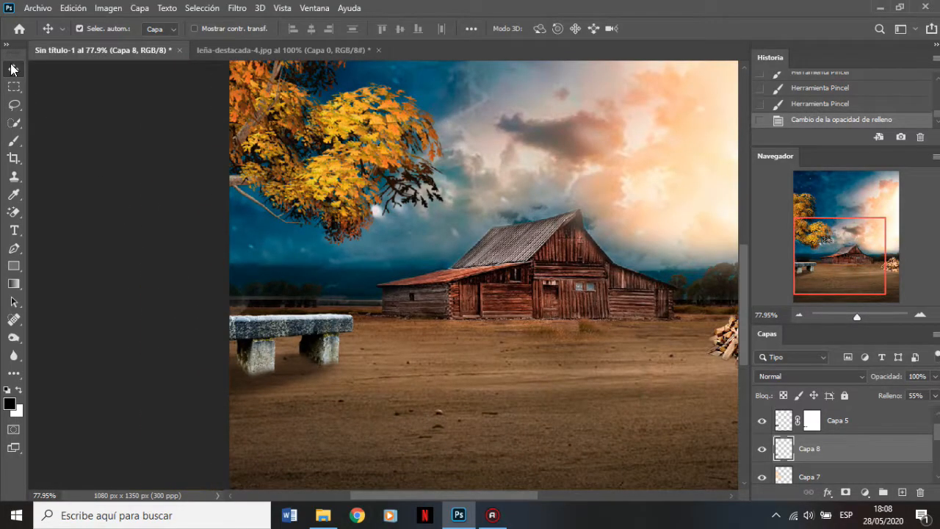
scroll(517, 381, down, 3)
scroll(455, 325, down, 1)
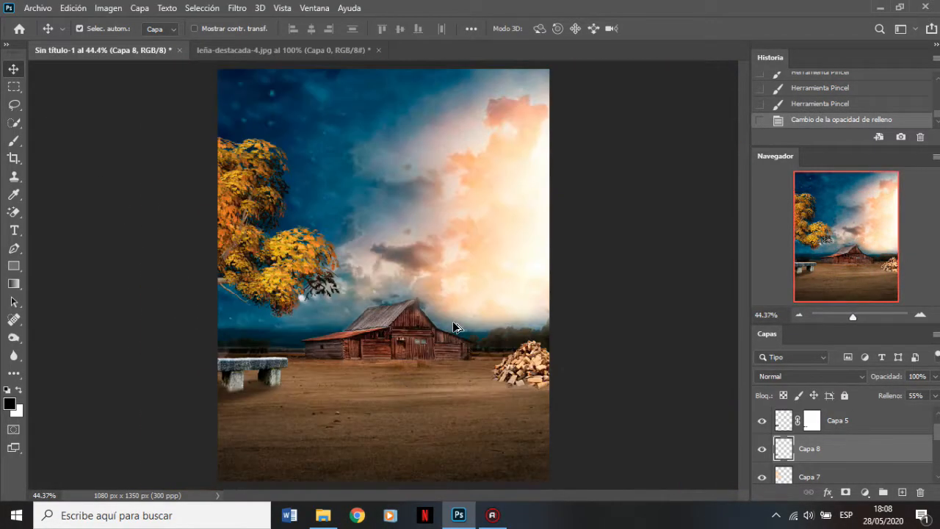
scroll(413, 334, up, 1)
- Close the firewood document leña-destacada-4.jpg without saving its changes
click(335, 51)
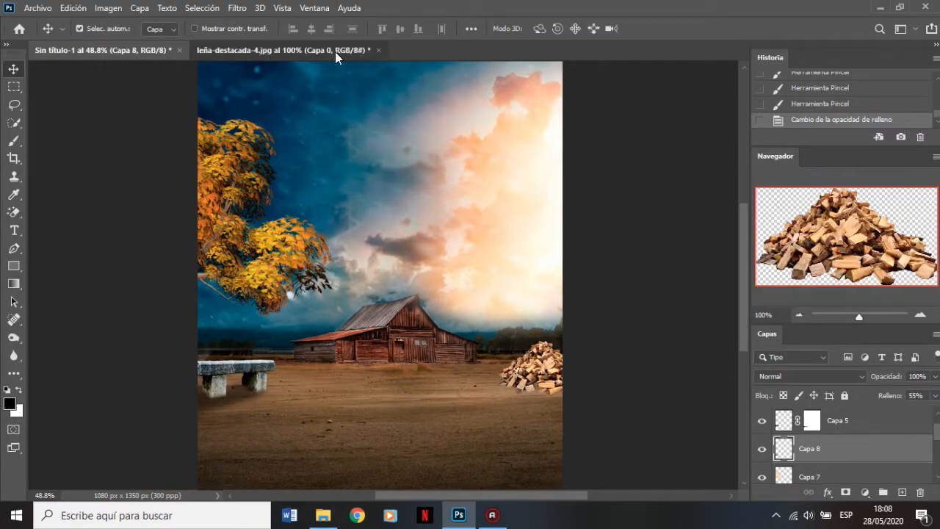
click(377, 50)
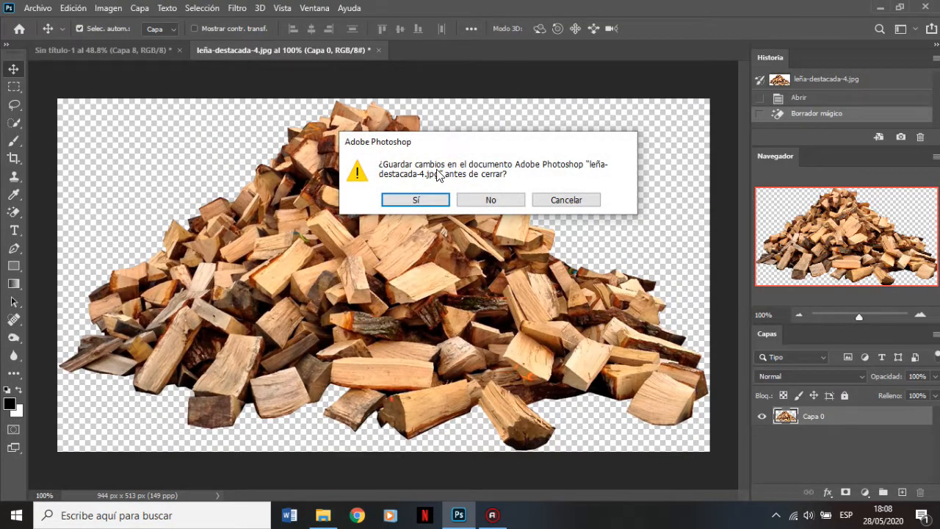
click(490, 200)
- Open the grass image pasto from the LA CABAÑA folder as its own document in Photoshop
click(326, 514)
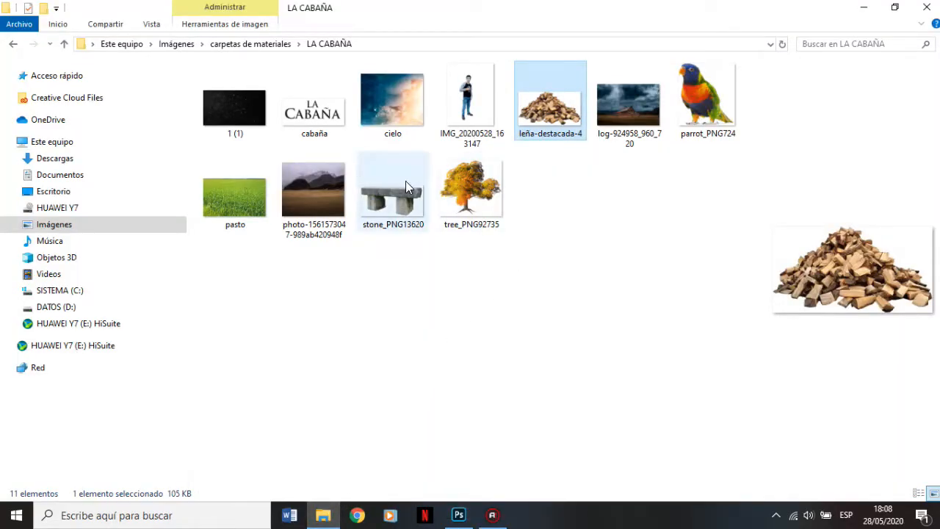
click(237, 204)
drag(243, 196, 289, 46)
click(551, 246)
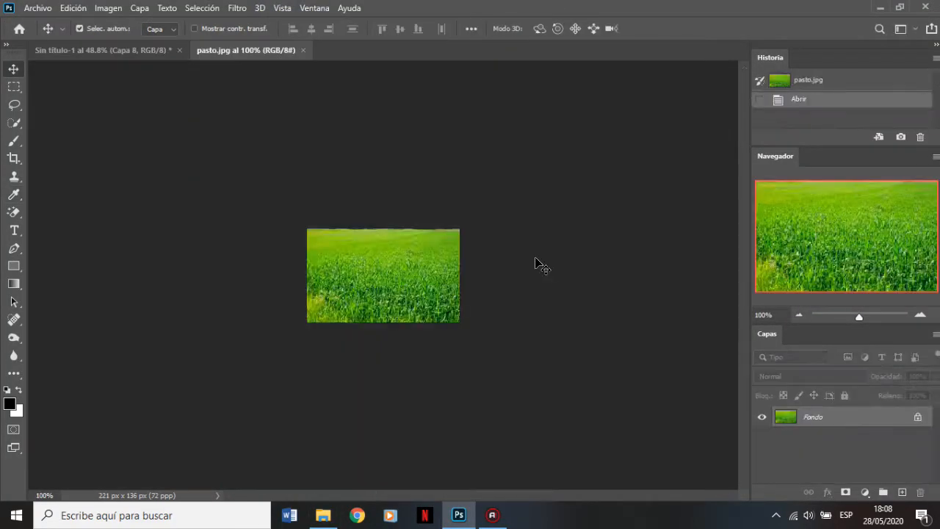
scroll(408, 282, up, 3)
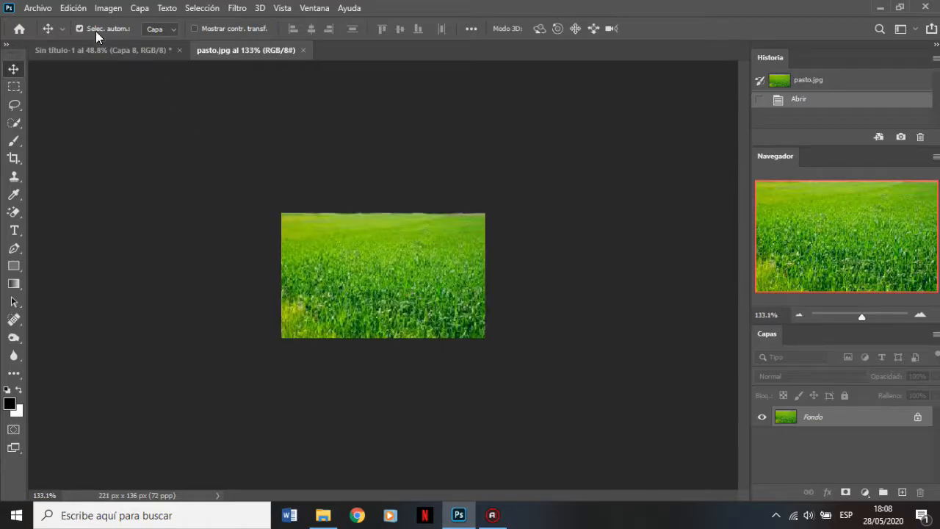
- Apply a Tono/saturación adjustment to the grass image with hue +3 and saturation -34
click(106, 9)
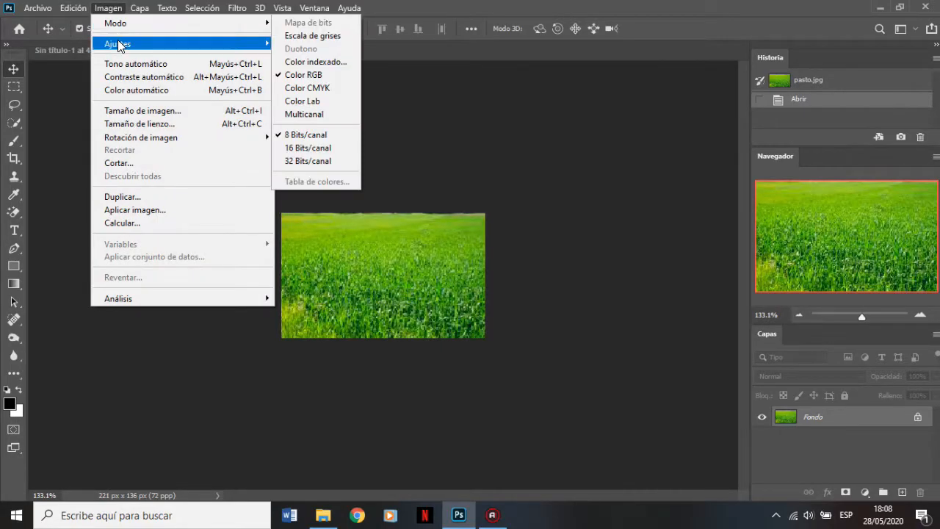
mouse_move(117, 42)
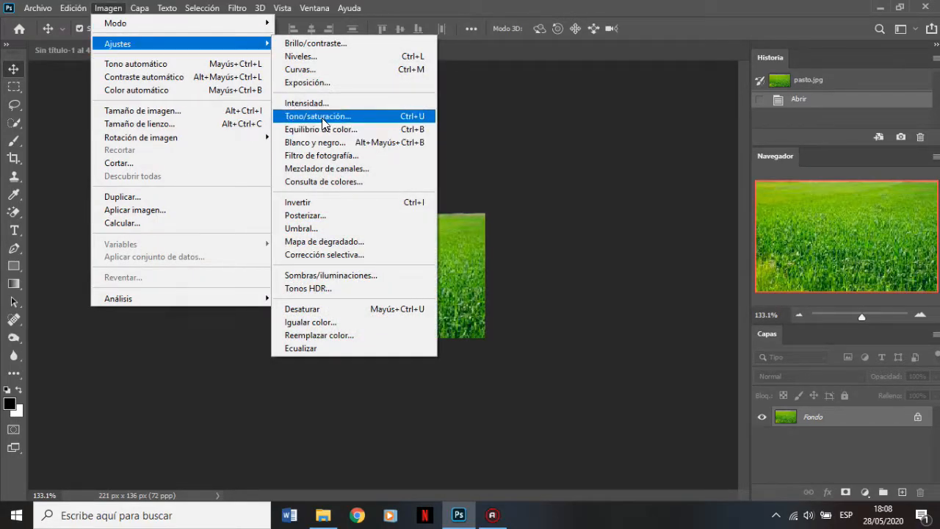
click(316, 116)
mouse_move(686, 186)
mouse_down()
mouse_move(677, 187)
mouse_move(689, 193)
mouse_up()
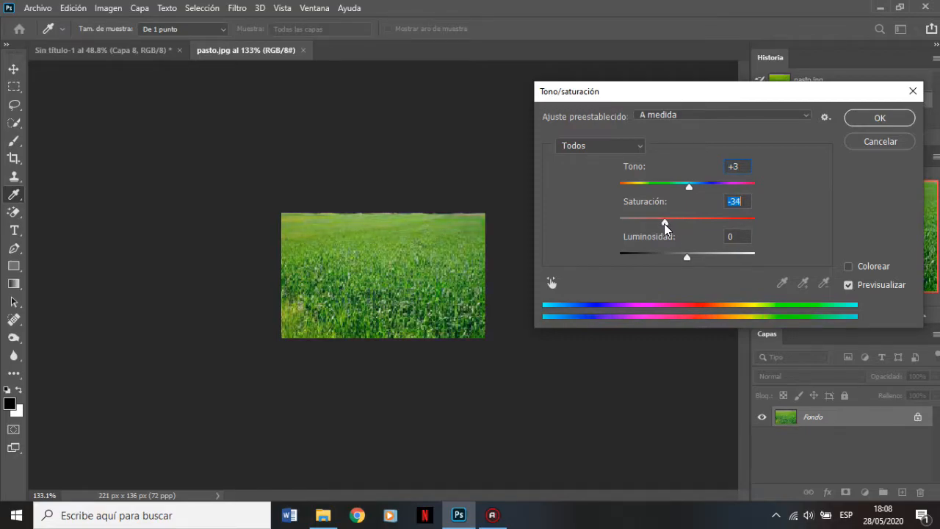
click(880, 122)
- Bring the grass image into the barn composition below the bench and convert its layer to a smart object
drag(343, 296, 236, 268)
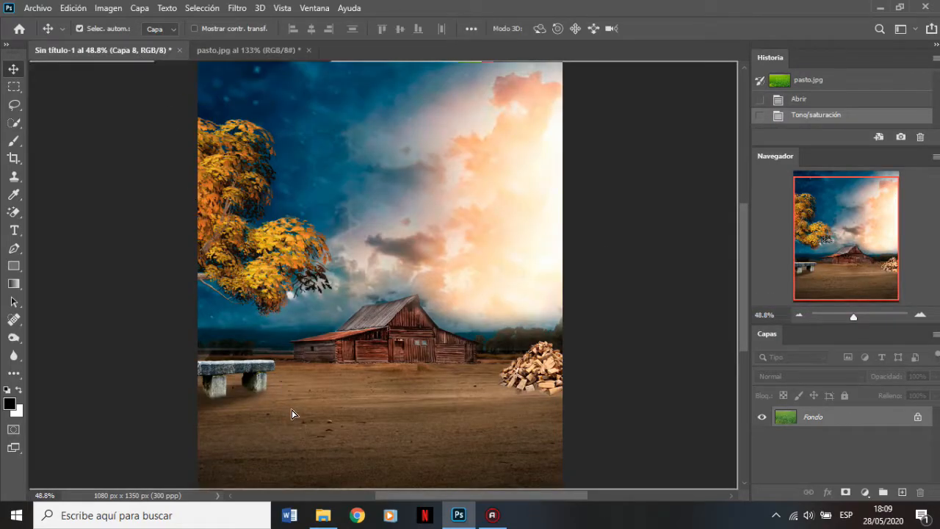
drag(292, 411, 317, 400)
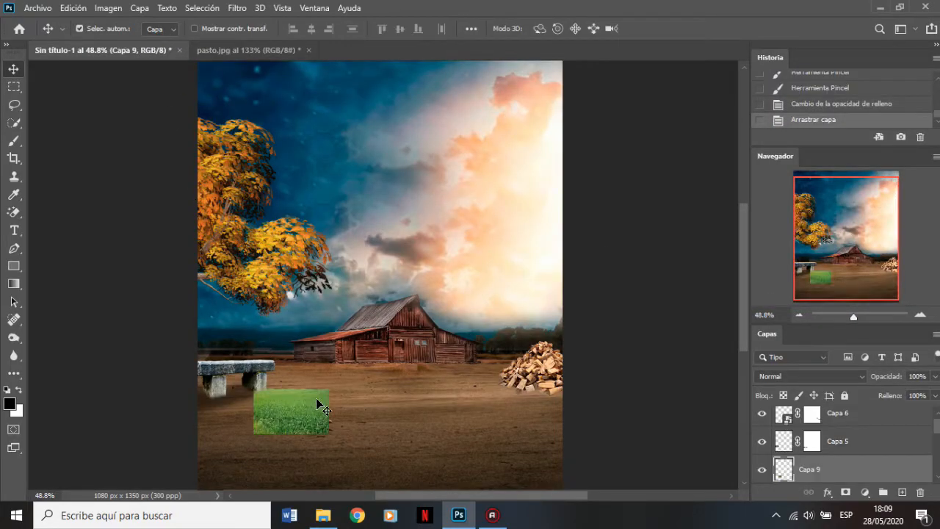
right_click(853, 472)
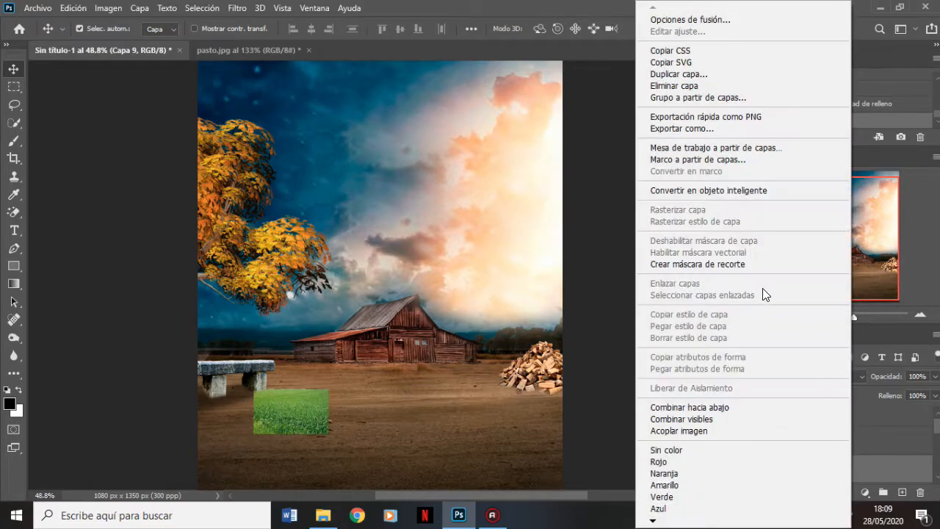
click(704, 193)
- Scale the grass layer to about 491% with Free Transform so it spans the full canvas width along the bottom edge
scroll(479, 367, down, 3)
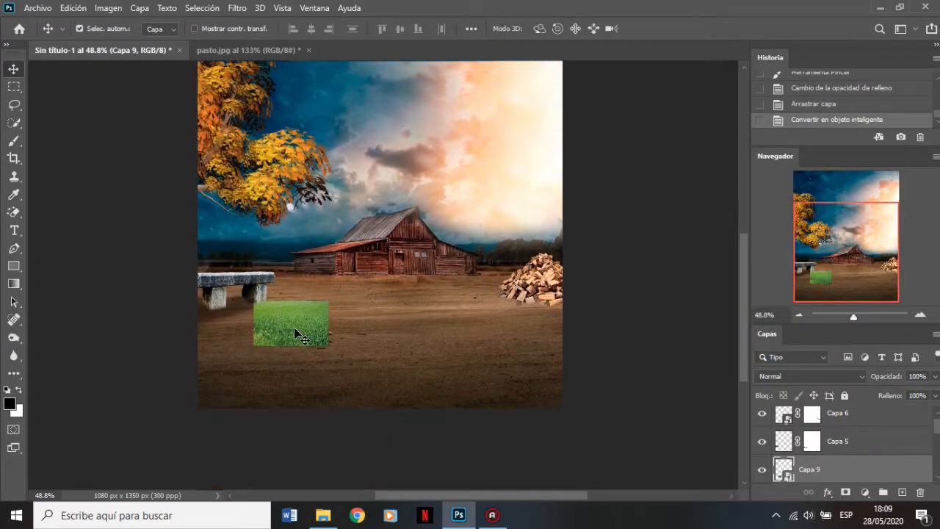
click(74, 8)
click(158, 245)
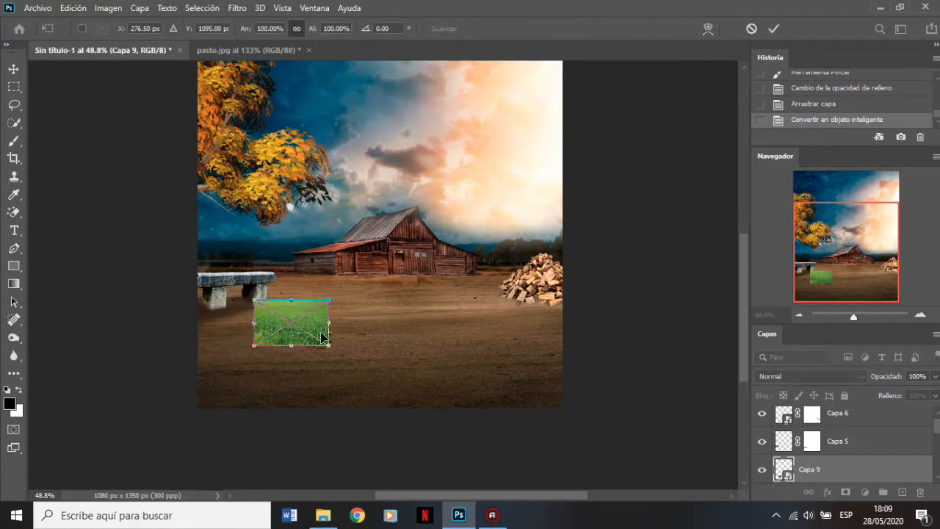
drag(328, 345, 428, 410)
drag(341, 378, 322, 374)
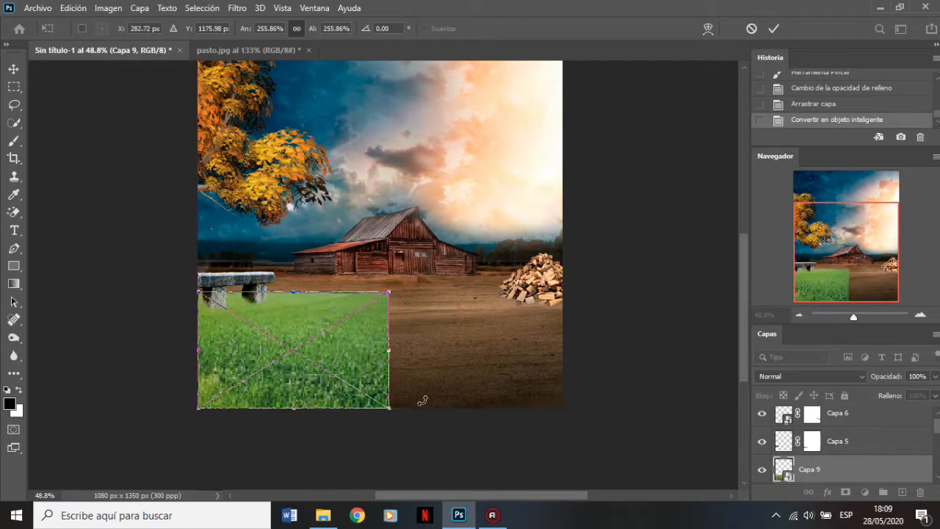
drag(388, 293, 582, 262)
mouse_move(452, 337)
mouse_down()
mouse_move(452, 369)
mouse_move(451, 328)
mouse_up()
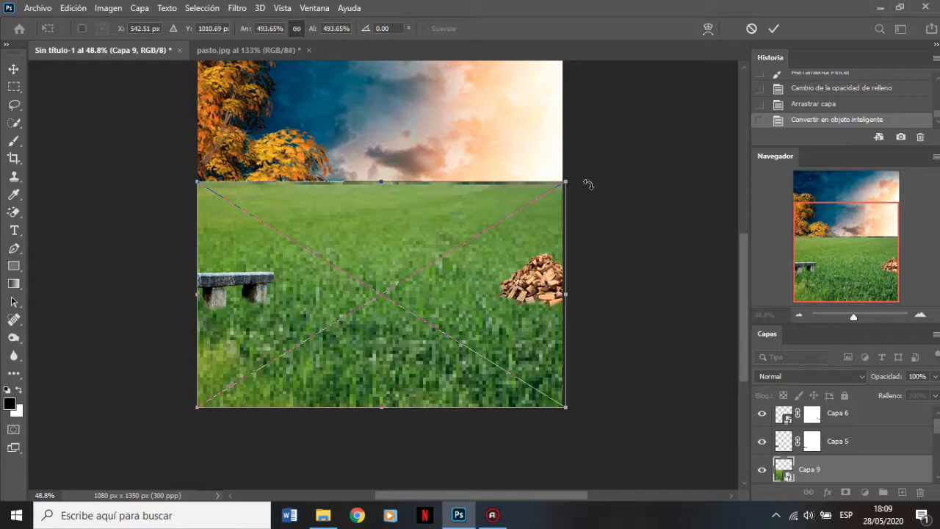
mouse_move(564, 183)
mouse_down()
mouse_move(558, 188)
mouse_move(563, 183)
mouse_up()
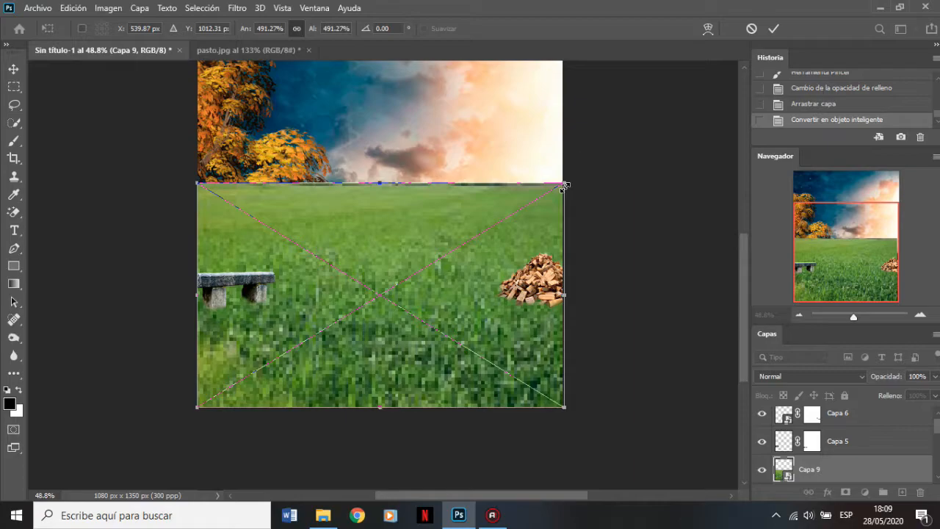
click(772, 30)
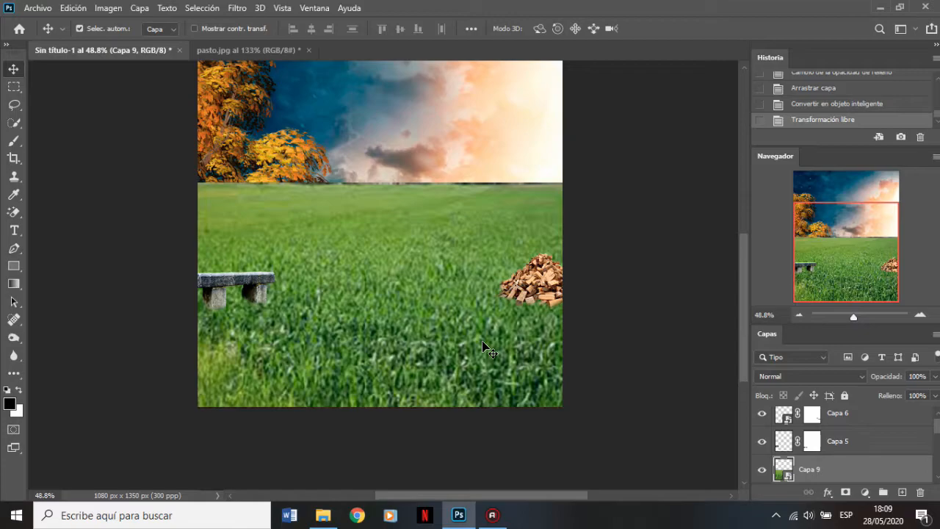
- Widen the foreground of the grass layer with a perspective transform and lower its top edge to the lower part of the barn
key(ctrl)
click(73, 8)
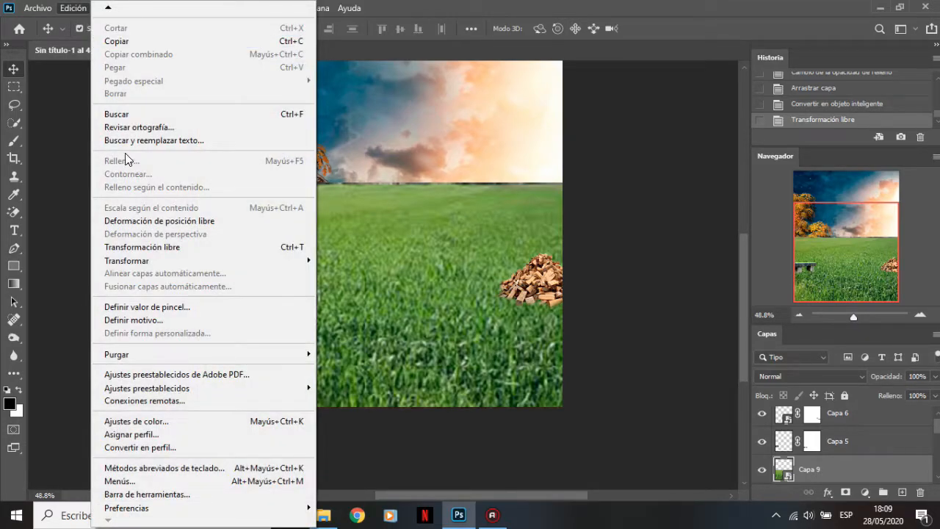
click(146, 242)
right_click(346, 287)
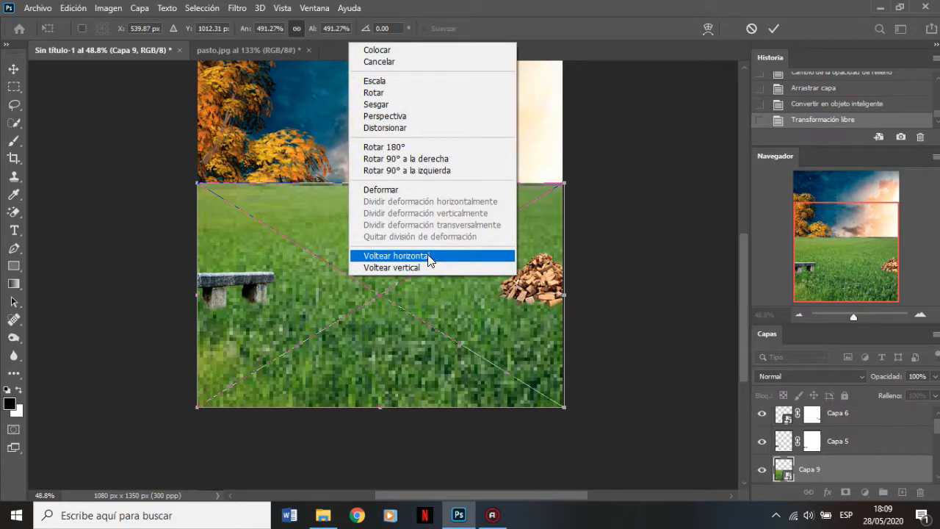
click(393, 116)
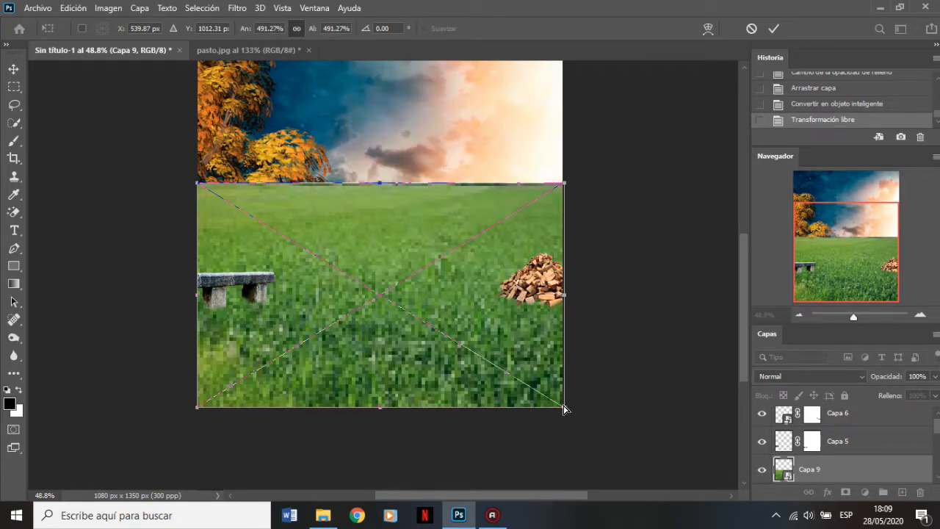
drag(564, 408, 630, 421)
drag(449, 302, 450, 340)
drag(627, 468, 661, 467)
drag(456, 351, 436, 370)
click(773, 28)
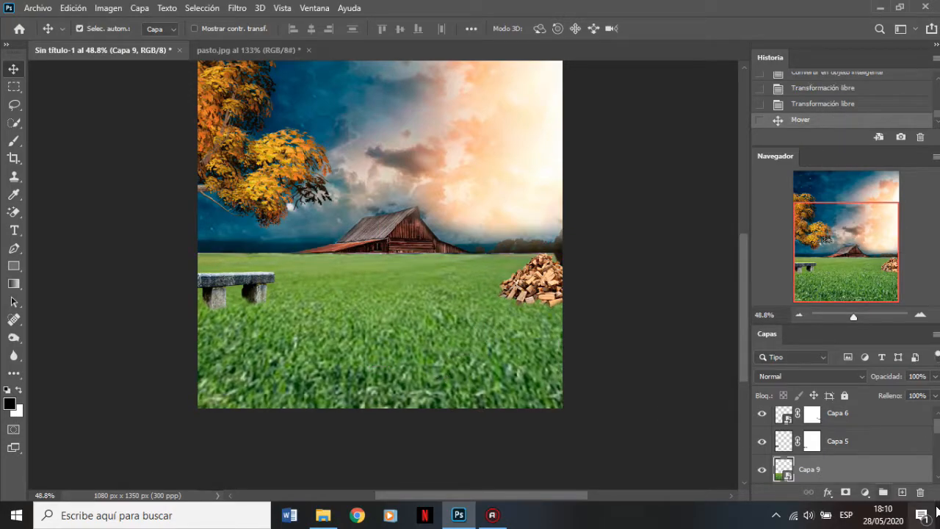
- Add a layer mask to the grass layer and hide the grass around the bench with a 173 px black brush at 60% opacity
click(845, 491)
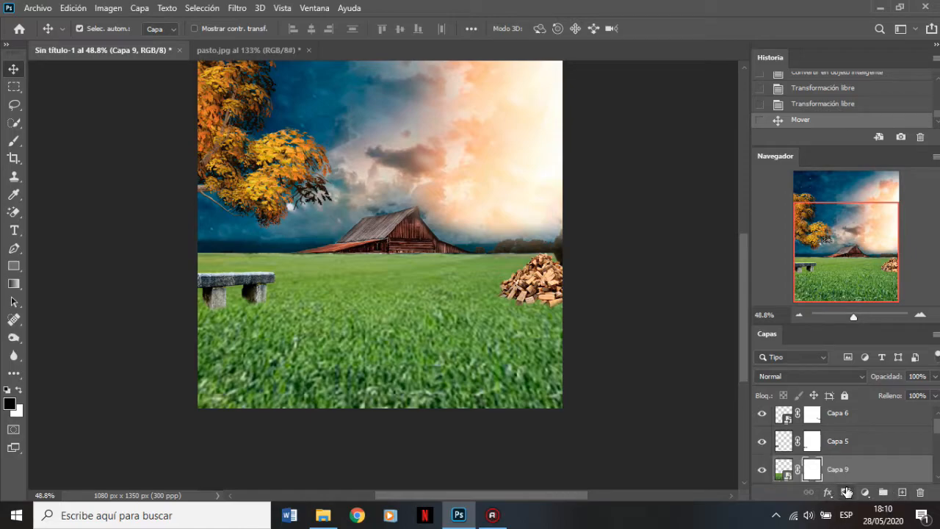
click(14, 141)
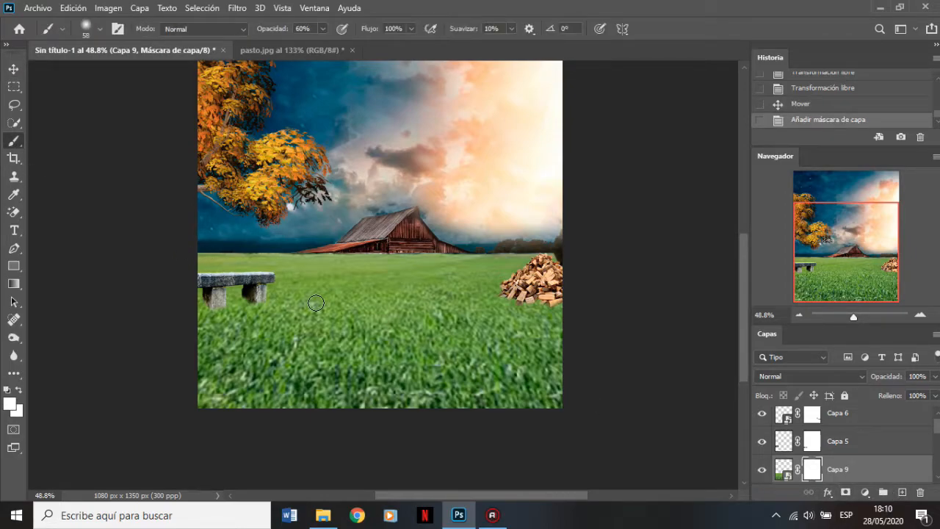
alt+right_click(294, 289)
drag(268, 279, 242, 272)
click(238, 273)
click(235, 273)
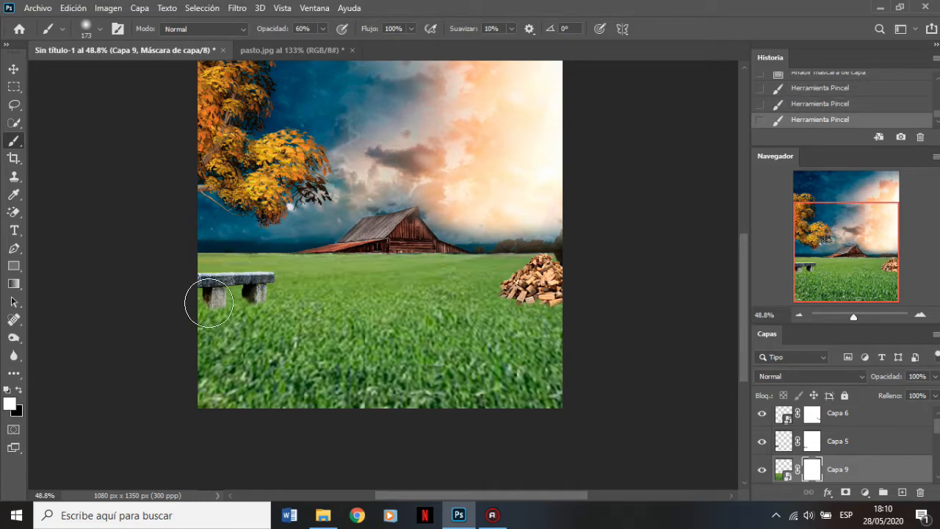
mouse_move(189, 262)
mouse_down()
mouse_move(244, 268)
mouse_move(193, 275)
mouse_move(190, 257)
mouse_move(223, 274)
mouse_move(193, 271)
mouse_move(210, 278)
mouse_move(319, 264)
mouse_up()
- Mask out the grass over the barn, firewood and dirt ground with the black brush at 100% opacity, keeping only the foreground
click(321, 29)
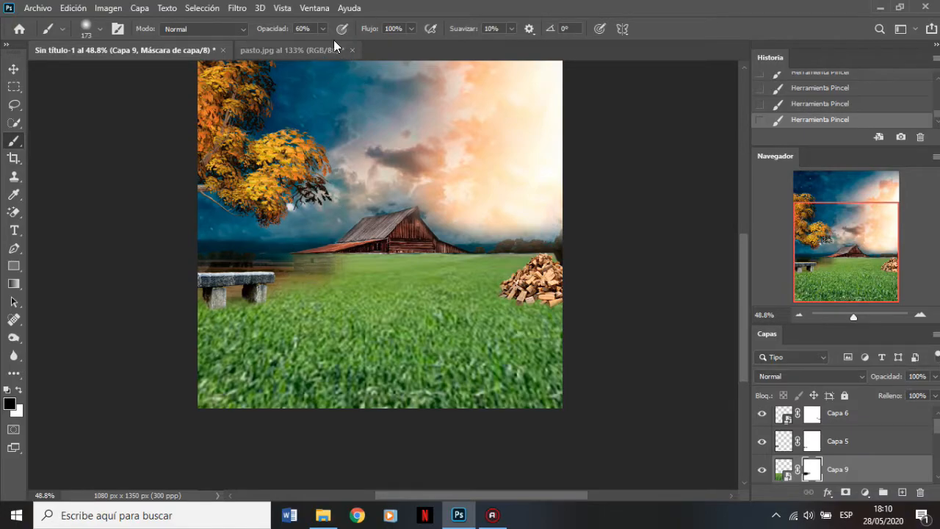
mouse_move(258, 256)
mouse_down()
mouse_move(283, 278)
mouse_move(397, 280)
mouse_move(409, 307)
mouse_move(564, 319)
mouse_move(551, 320)
mouse_move(467, 282)
mouse_move(559, 268)
mouse_move(461, 266)
mouse_move(486, 276)
mouse_move(476, 248)
mouse_move(573, 260)
mouse_up()
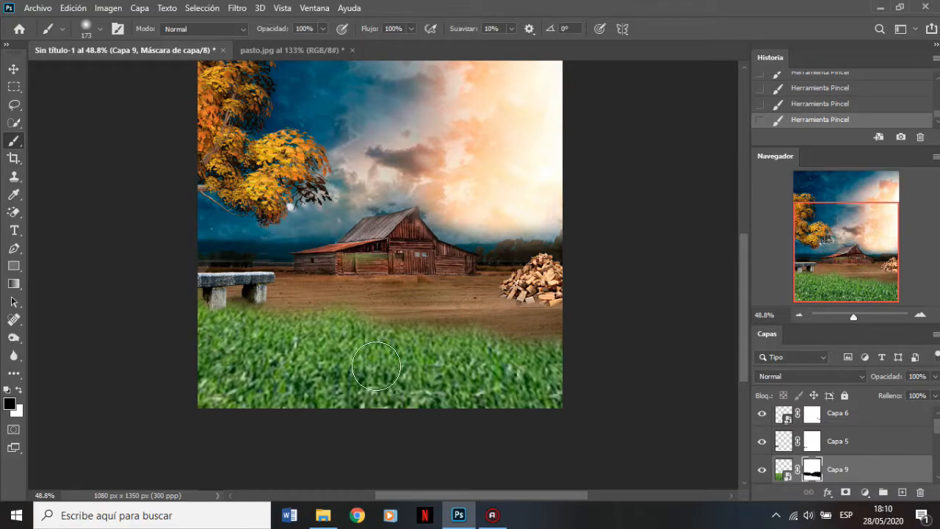
scroll(394, 357, down, 1)
scroll(400, 364, down, 1)
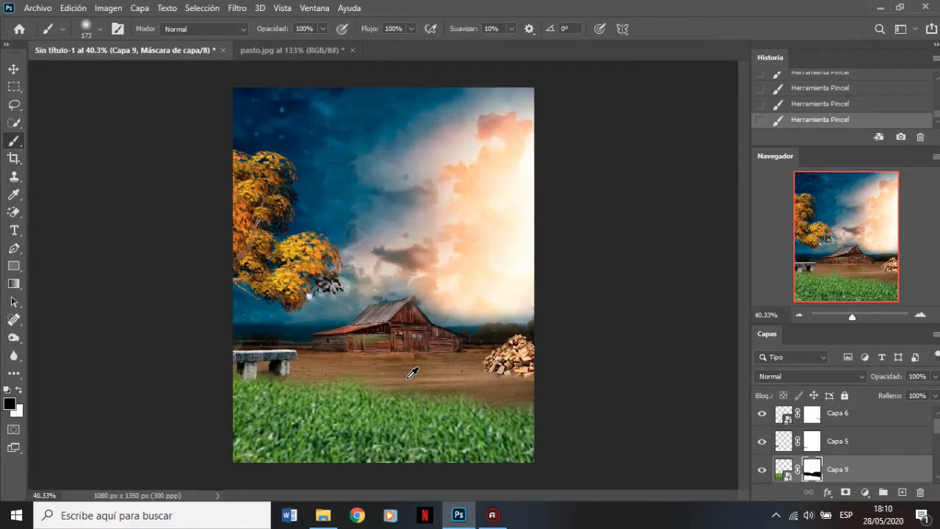
- Close the grass document pasto.jpg without saving its changes
click(14, 69)
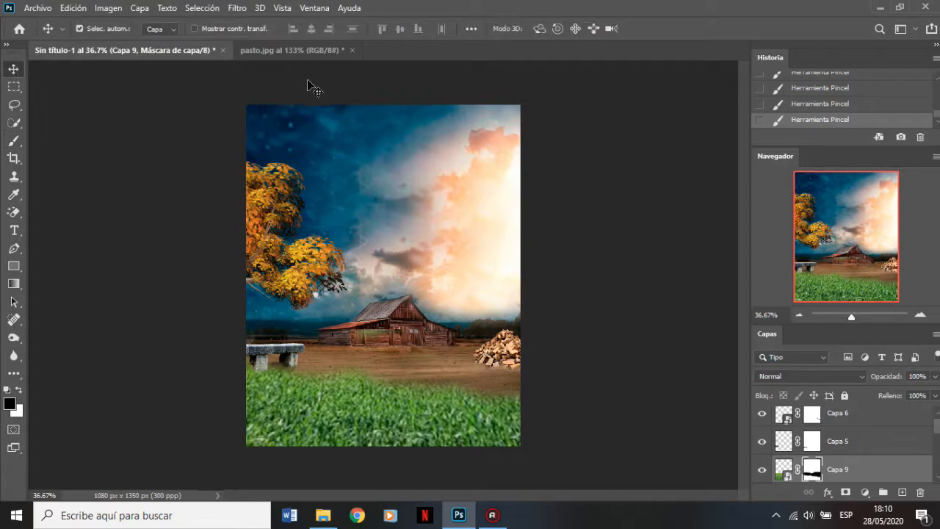
click(332, 55)
click(352, 50)
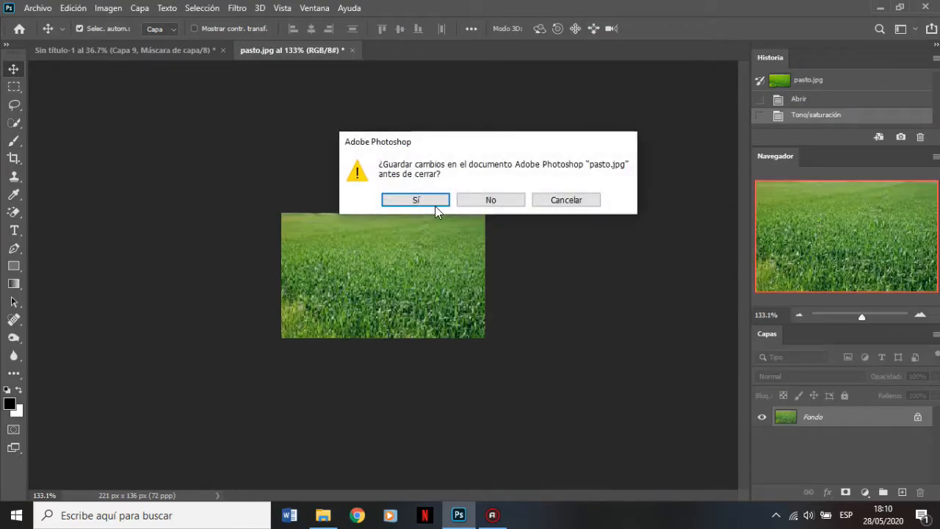
click(490, 199)
scroll(392, 274, down, 1)
scroll(421, 360, up, 1)
scroll(414, 332, down, 1)
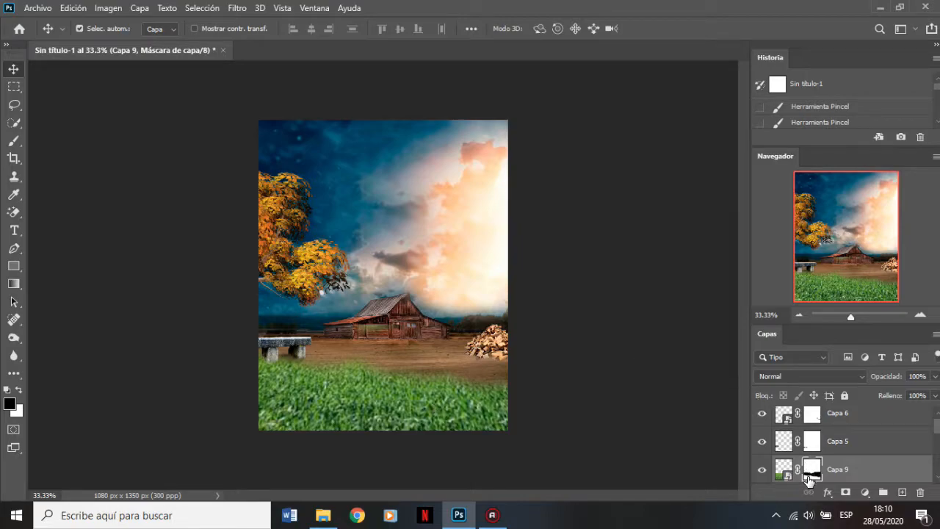
- Apply a Tono/saturación adjustment with hue -9 to the grass image on Capa 9, not to its mask
click(783, 470)
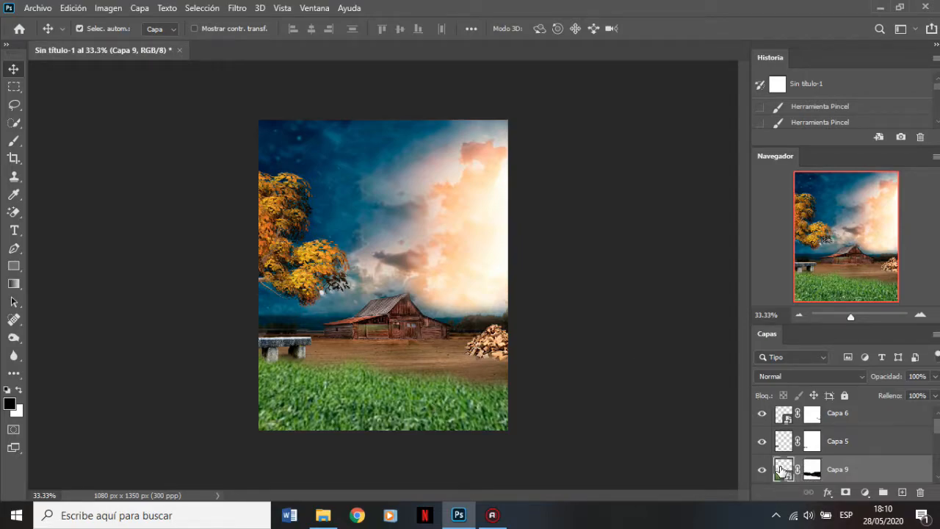
click(105, 14)
mouse_move(122, 37)
click(319, 116)
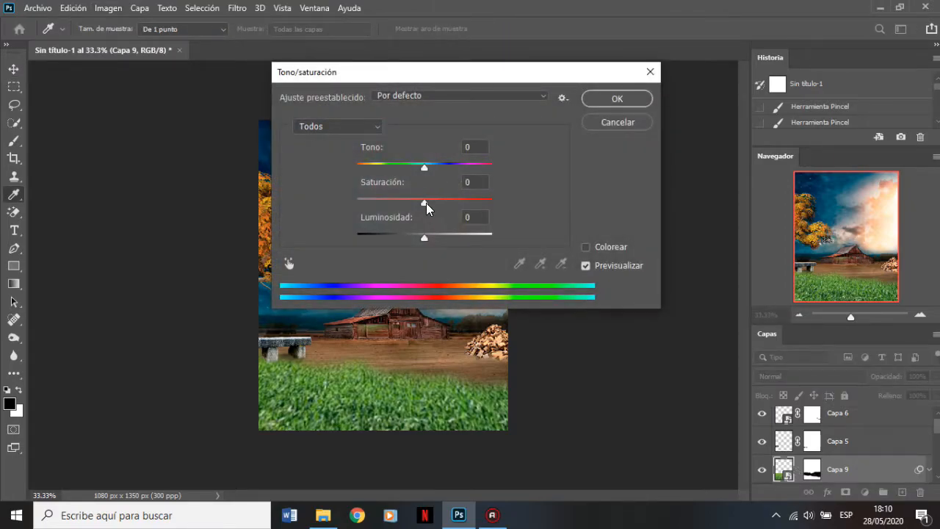
drag(424, 168, 418, 169)
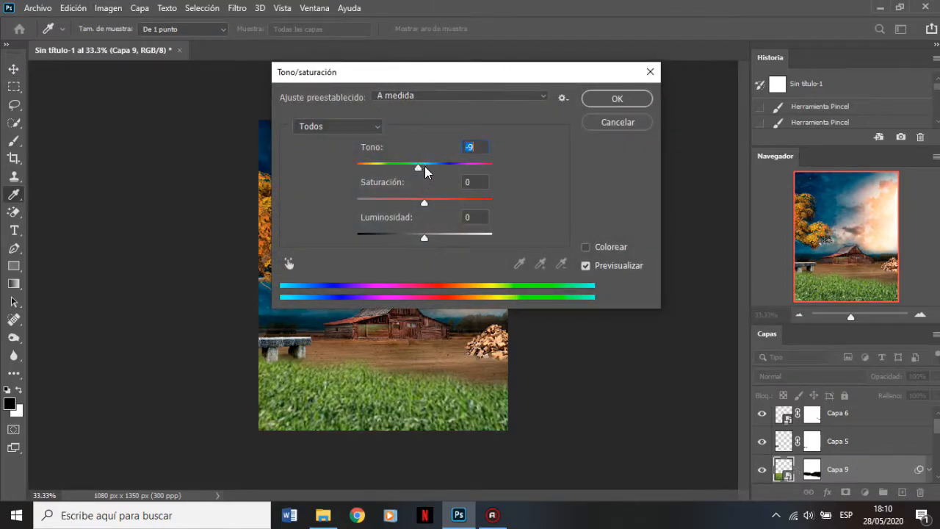
click(626, 99)
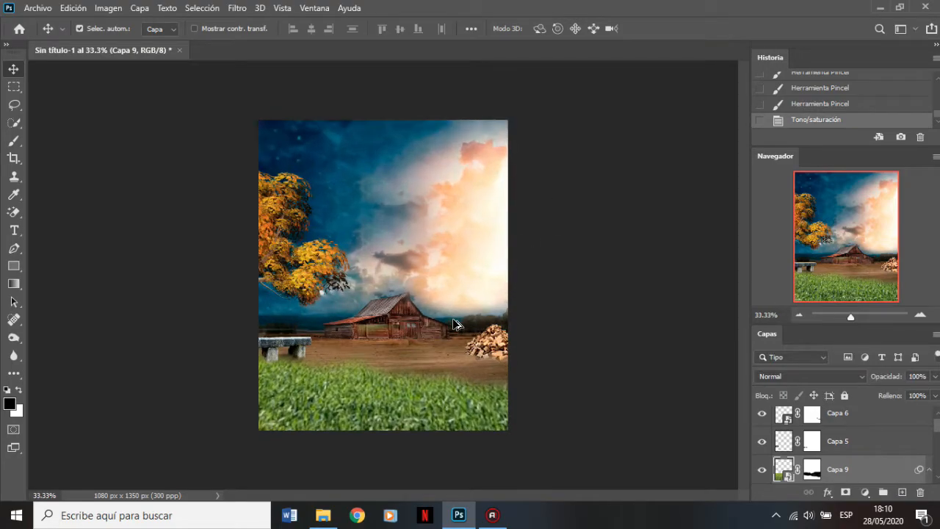
- Open the cut-out photo of the man, IMG_20200528_163147, from the LA CABAÑA folder as its own document in Photoshop
click(324, 515)
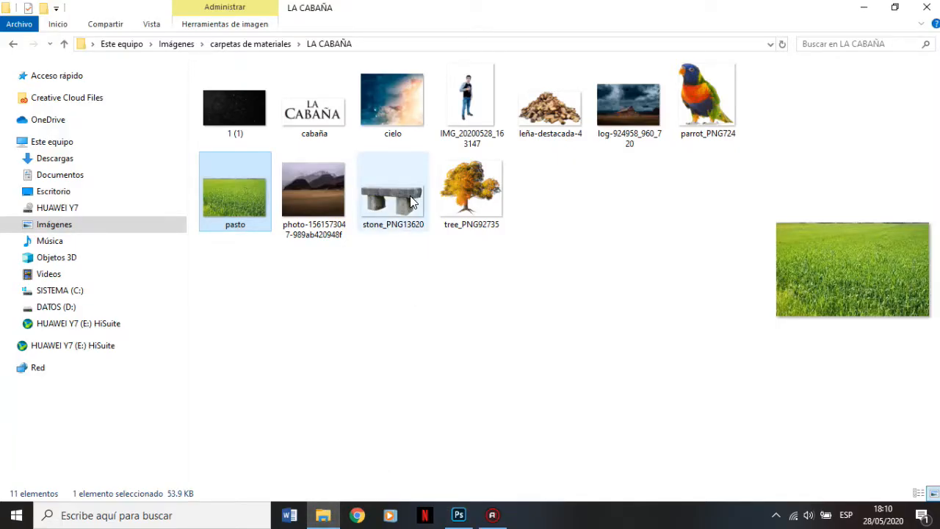
drag(446, 118, 298, 50)
click(543, 253)
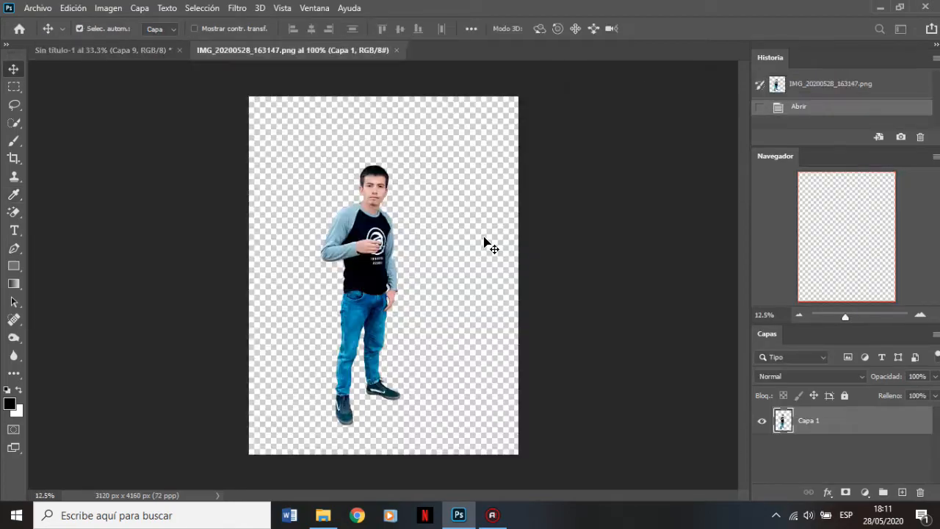
- Bring the man's cut-out into the barn composition and close the document IMG_20200528_163147.png
scroll(374, 242, up, 3)
scroll(376, 220, down, 3)
drag(378, 200, 418, 292)
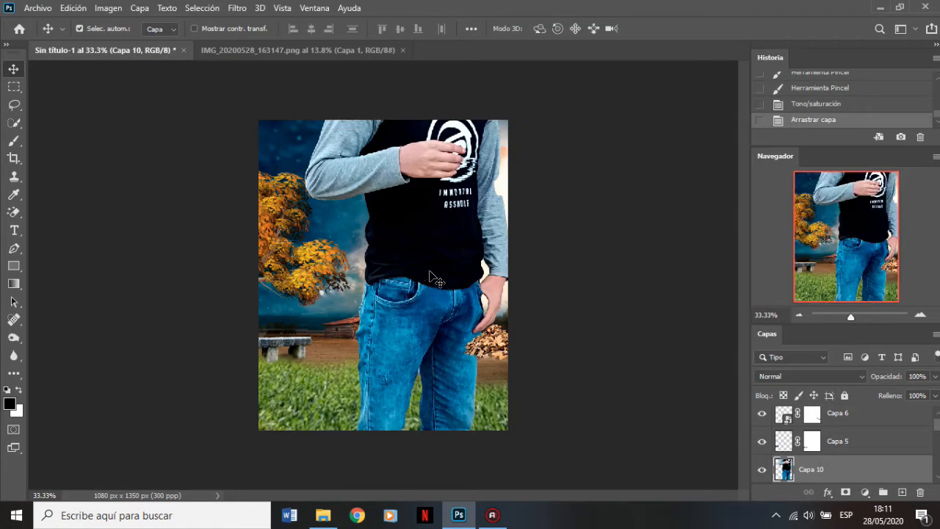
click(370, 51)
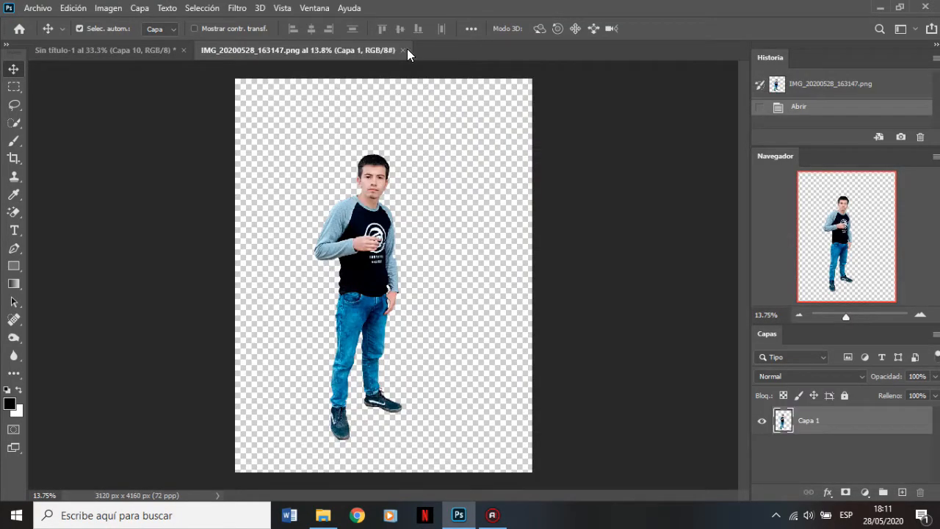
click(403, 50)
- Shrink the man proportionally with Free Transform and place him in front of the barn with his feet near the grass edge
click(108, 8)
click(108, 8)
click(73, 8)
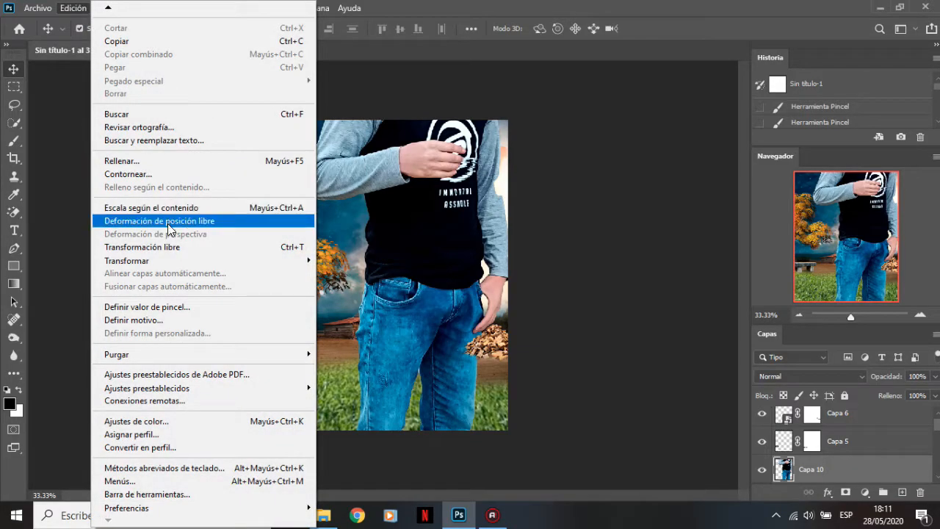
click(172, 247)
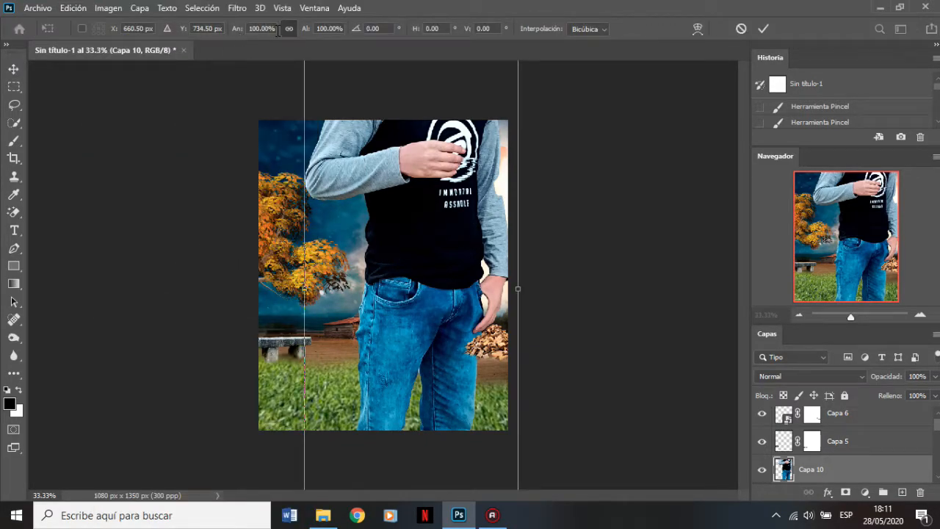
drag(306, 28, 253, 59)
drag(417, 260, 420, 279)
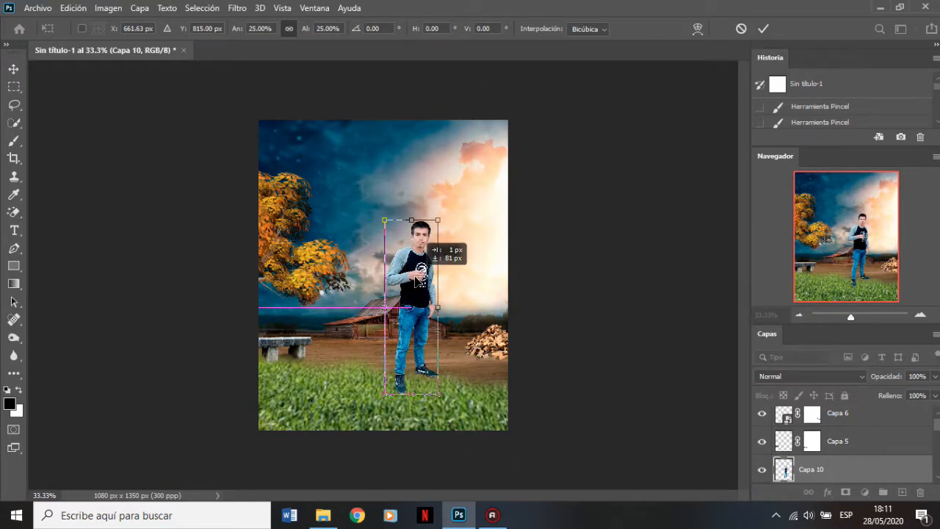
drag(305, 36, 299, 36)
mouse_move(428, 278)
mouse_down()
mouse_move(409, 294)
mouse_move(415, 265)
mouse_move(431, 268)
mouse_up()
click(761, 30)
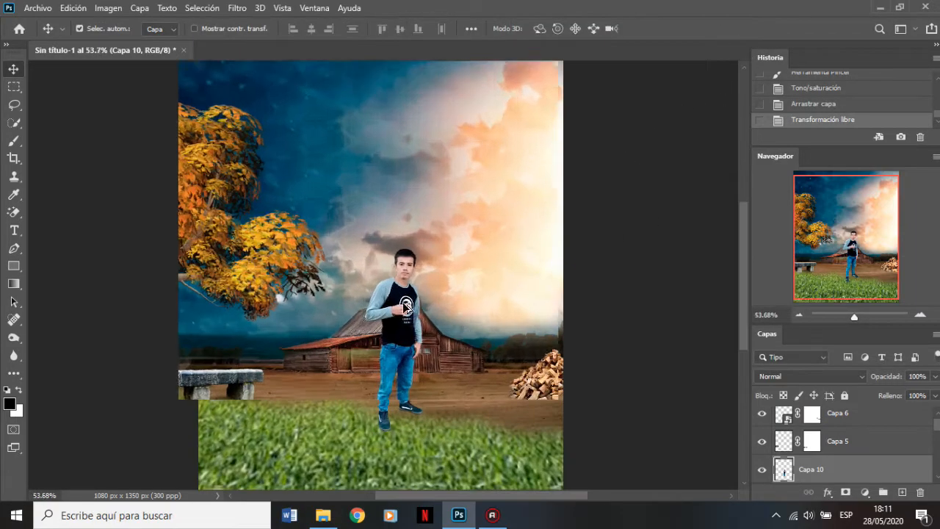
- Enlarge the man by about a third with Free Transform so he stands in the foreground grass, and add a mask to his layer
scroll(381, 268, up, 3)
scroll(429, 317, up, 1)
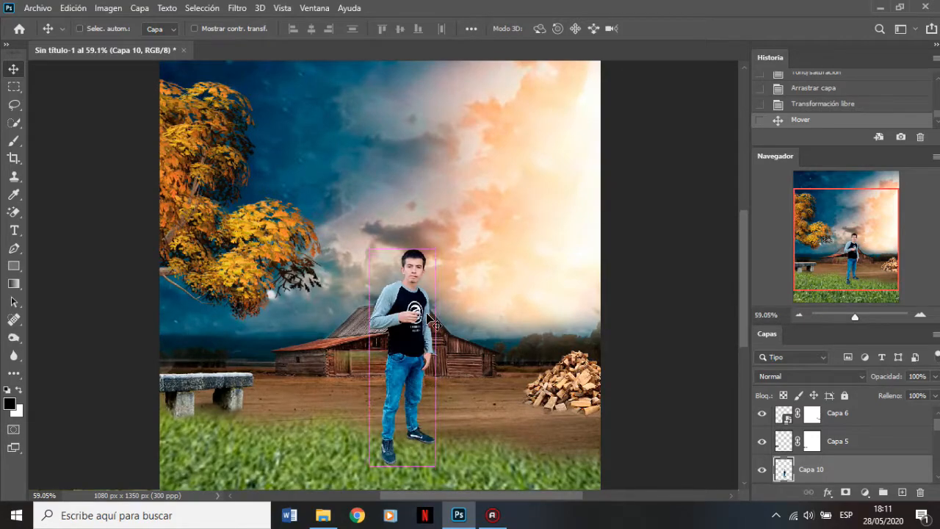
key(ctrl+t)
drag(453, 333, 462, 340)
scroll(435, 306, down, 3)
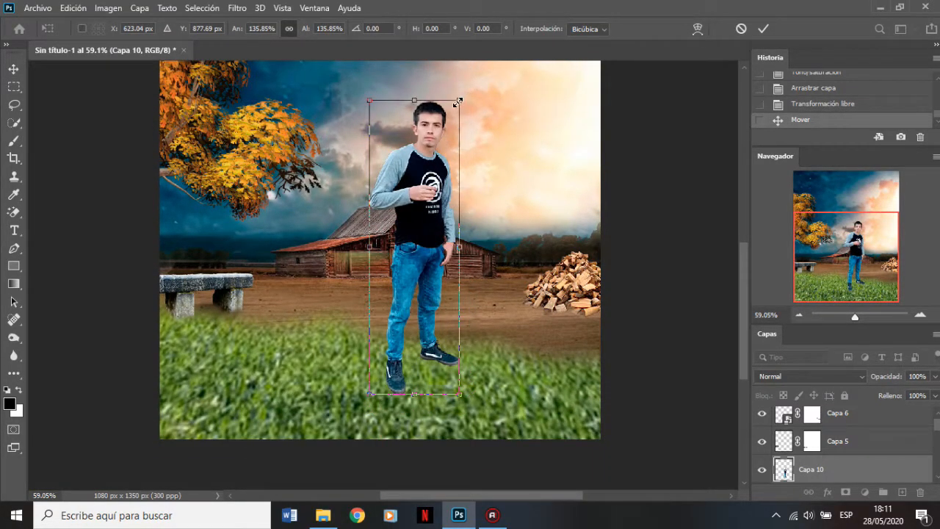
drag(459, 100, 456, 102)
click(762, 30)
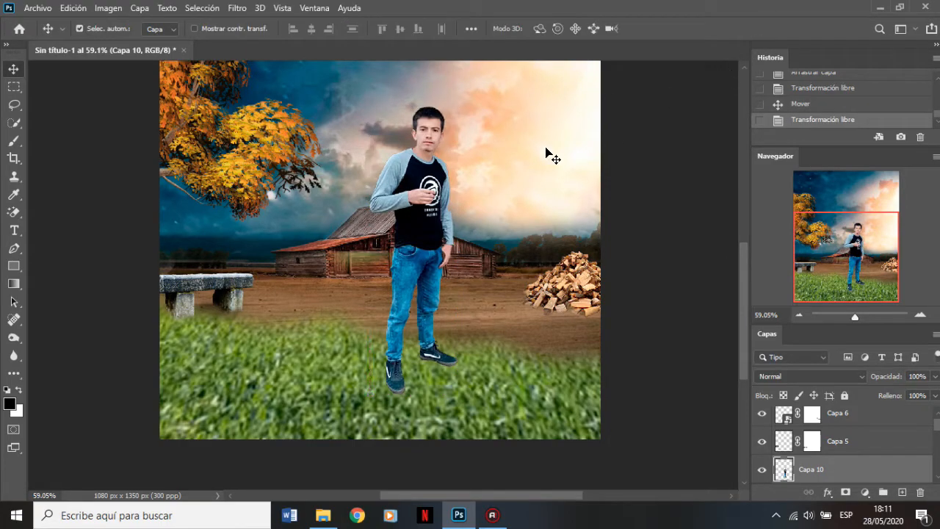
click(844, 492)
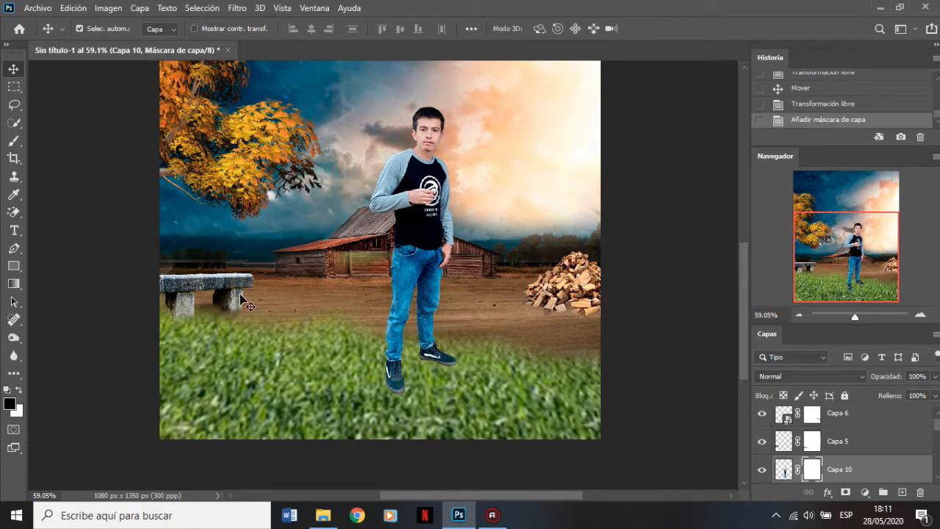
- Paint black on the man's layer mask with a soft brush of about 56 px to blend both shoe soles into the grass
click(14, 140)
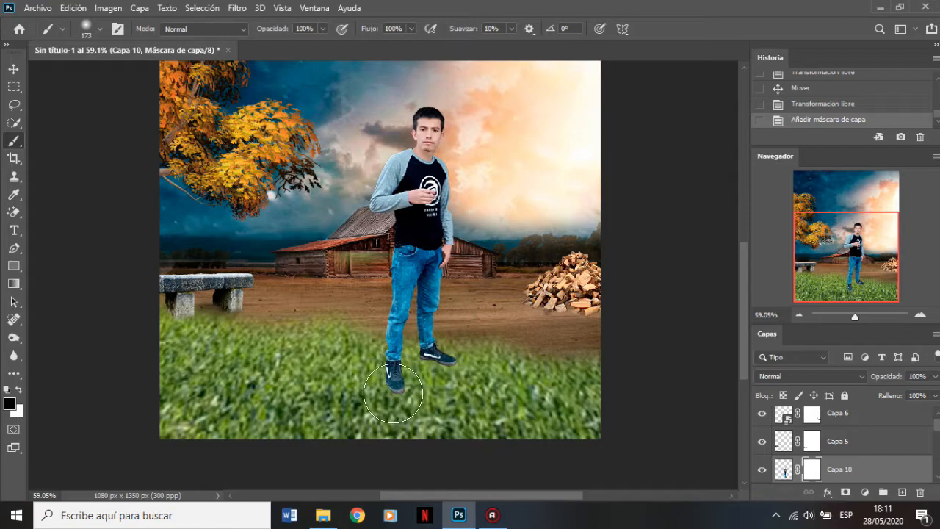
scroll(393, 391, up, 5)
alt+right_click(439, 378)
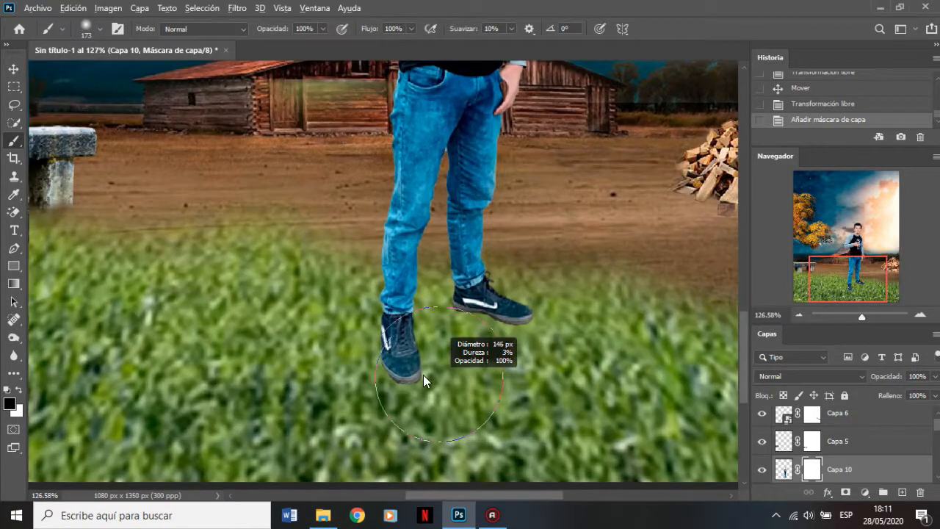
drag(367, 352, 371, 364)
drag(367, 360, 373, 378)
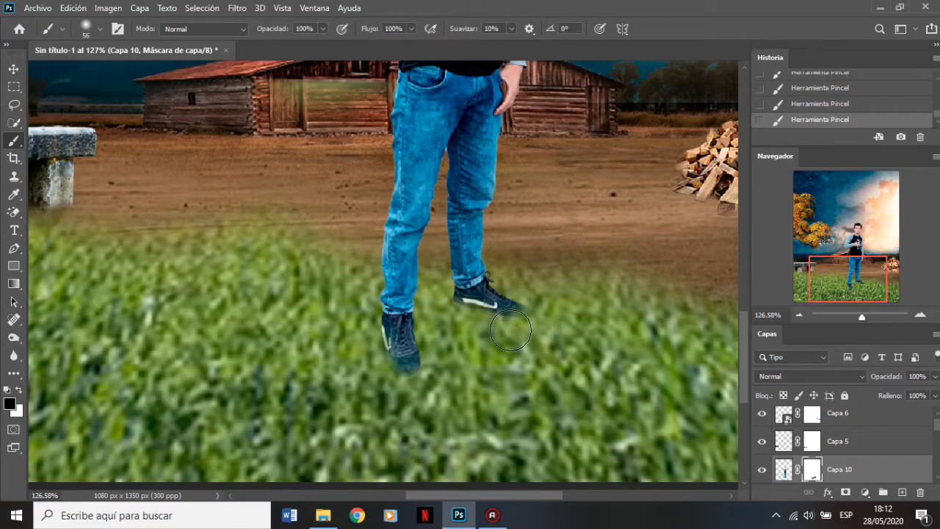
scroll(521, 336, down, 3)
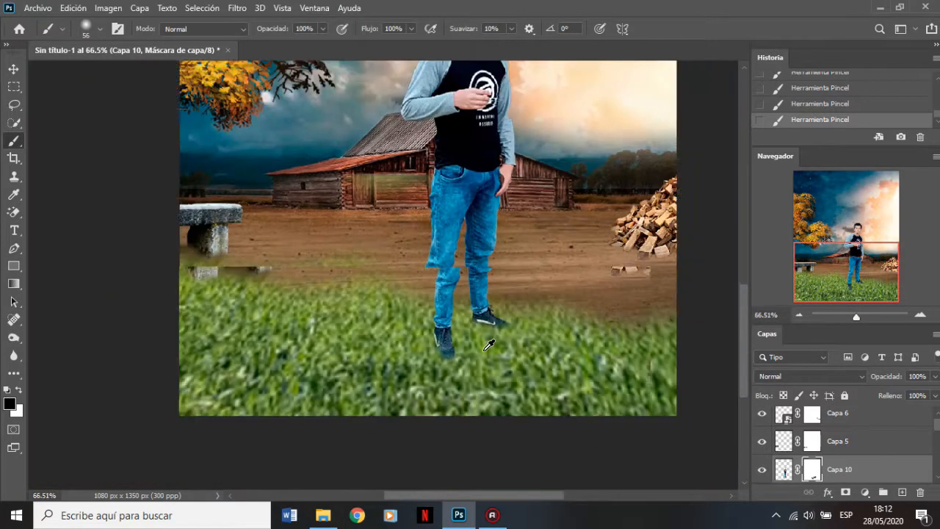
- Restore the toe of the man's rear shoe by painting white on the mask with a 16 px brush, and return to black
scroll(506, 355, up, 2)
scroll(510, 350, up, 3)
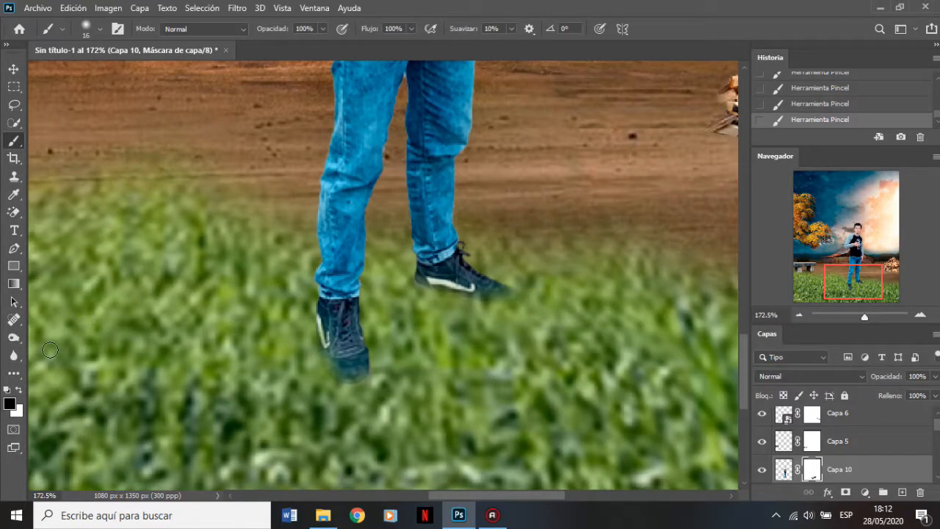
mouse_move(481, 287)
mouse_down()
mouse_move(509, 295)
mouse_move(496, 301)
mouse_up()
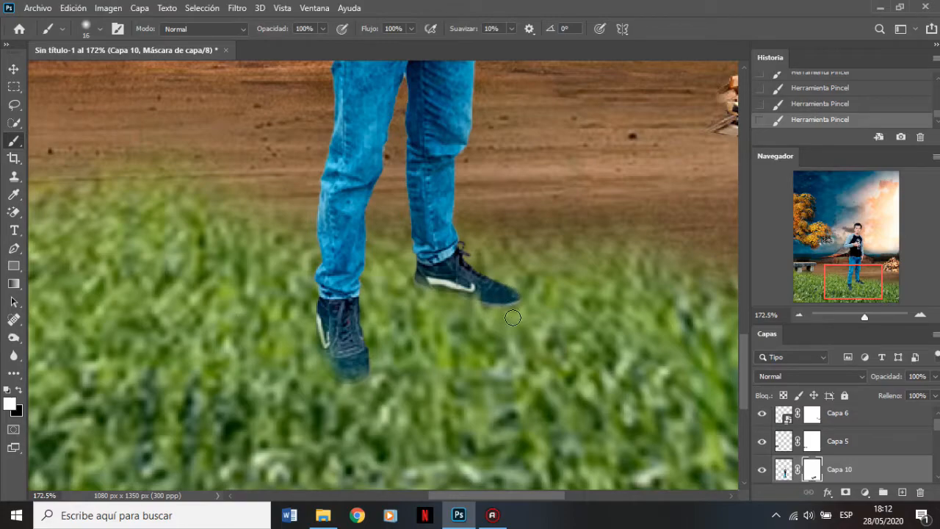
click(19, 389)
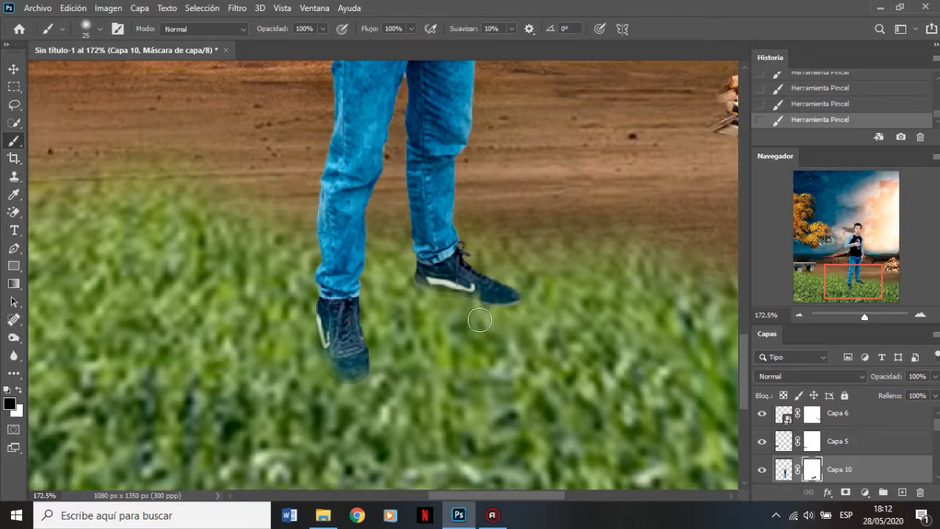
scroll(353, 375, down, 3)
scroll(353, 375, down, 3)
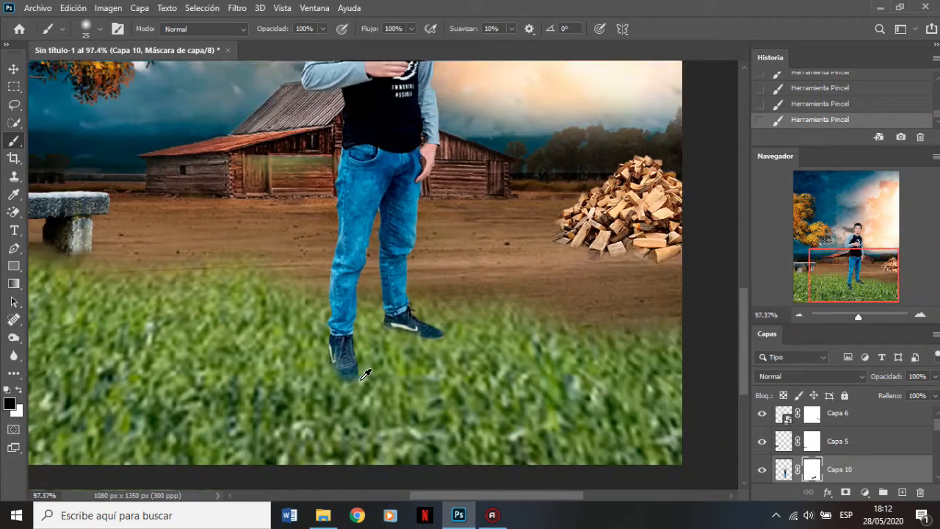
scroll(439, 361, up, 3)
scroll(439, 360, down, 1)
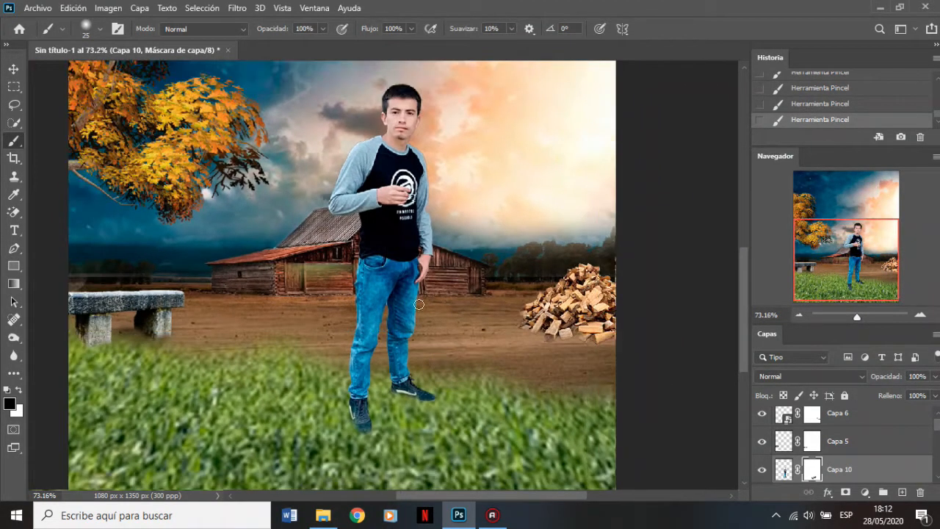
- Select the bright sky layer, Capa 3, and sample its peach cloud tone as the foreground colour
click(13, 68)
scroll(799, 453, down, 5)
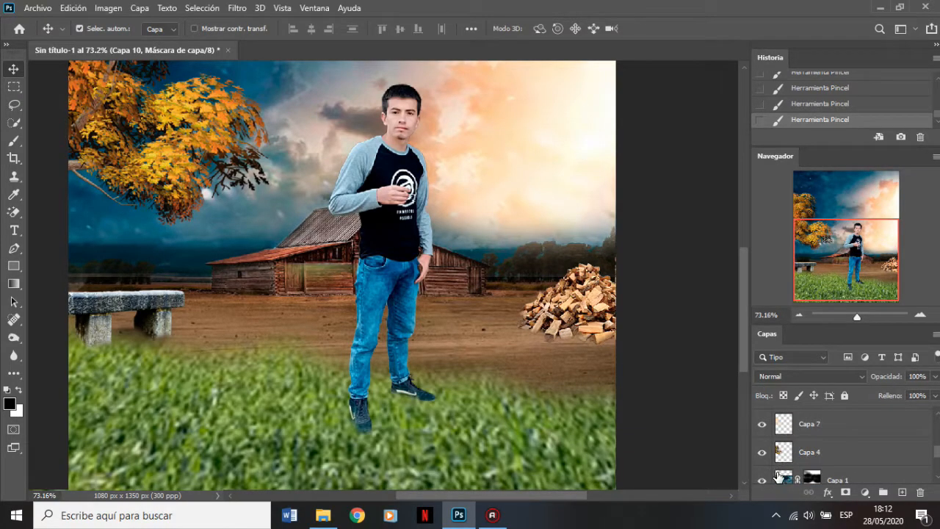
scroll(800, 470, down, 3)
click(762, 453)
click(762, 453)
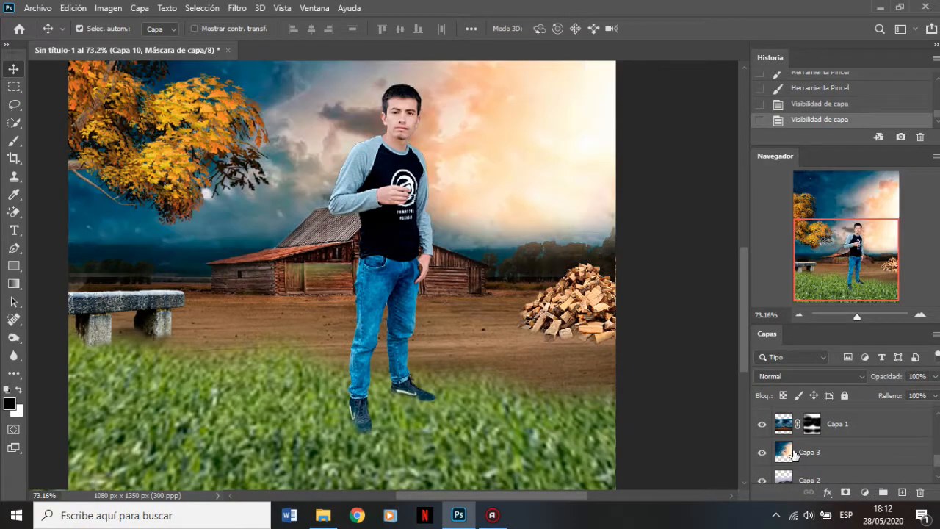
click(784, 456)
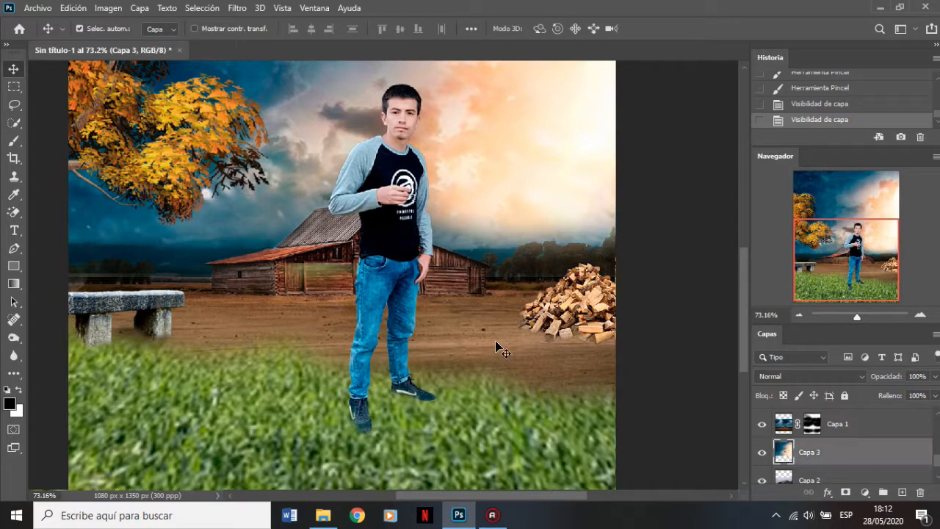
click(13, 194)
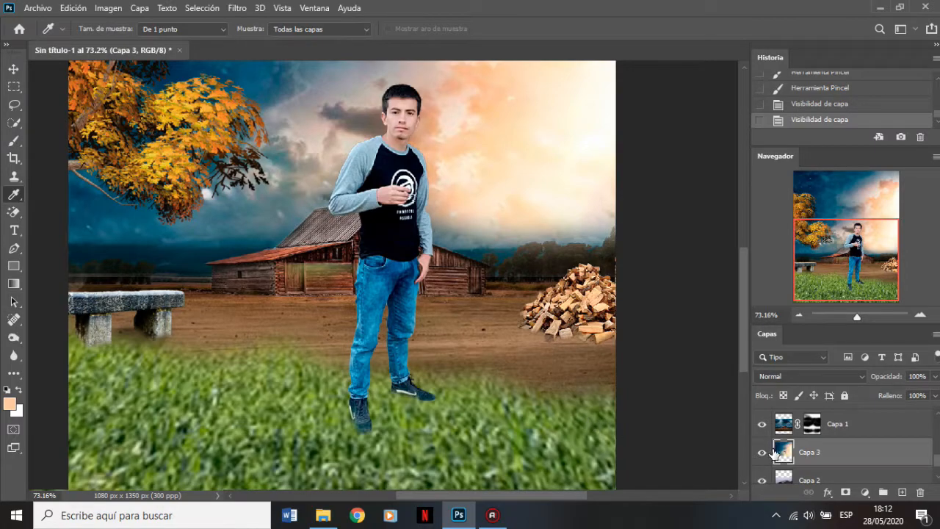
- Add a new layer directly above the man's layer, Capa 10, and set its blend mode to Luz suave
scroll(779, 449, up, 5)
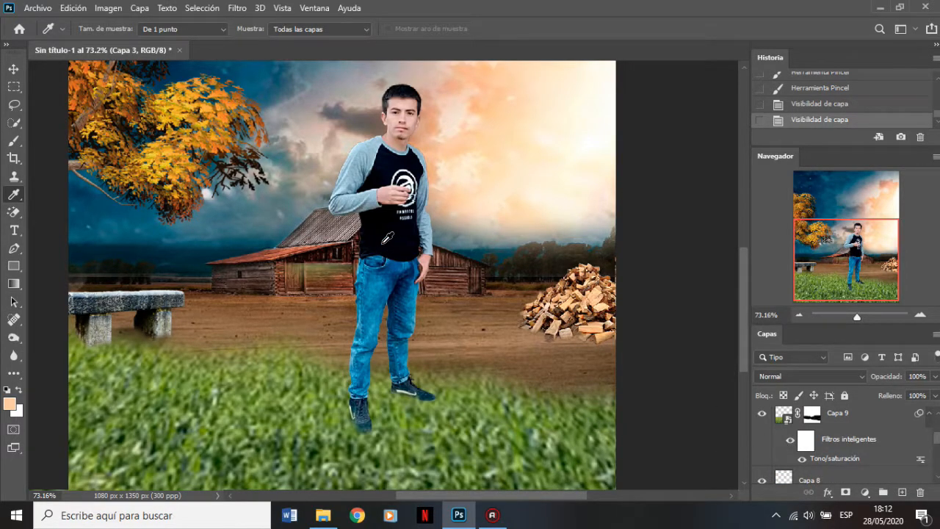
scroll(830, 445, up, 3)
scroll(791, 470, down, 1)
click(761, 449)
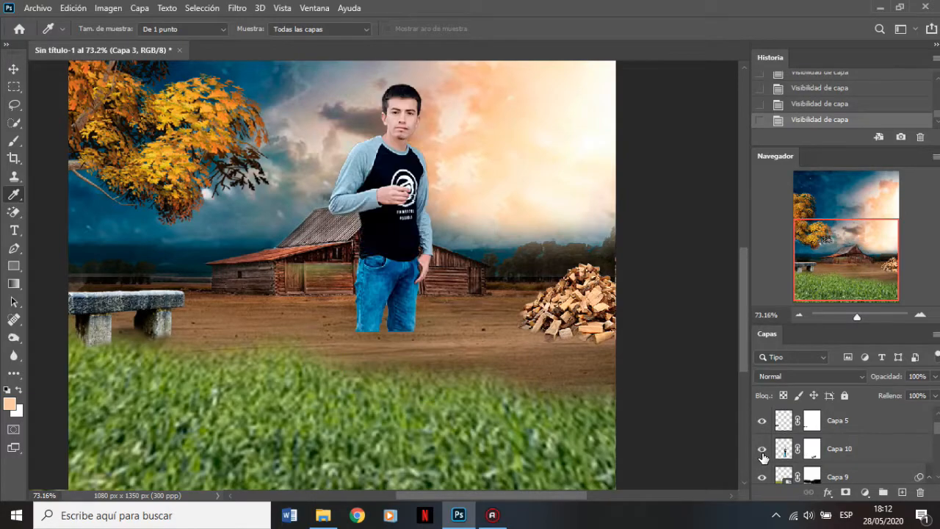
click(837, 457)
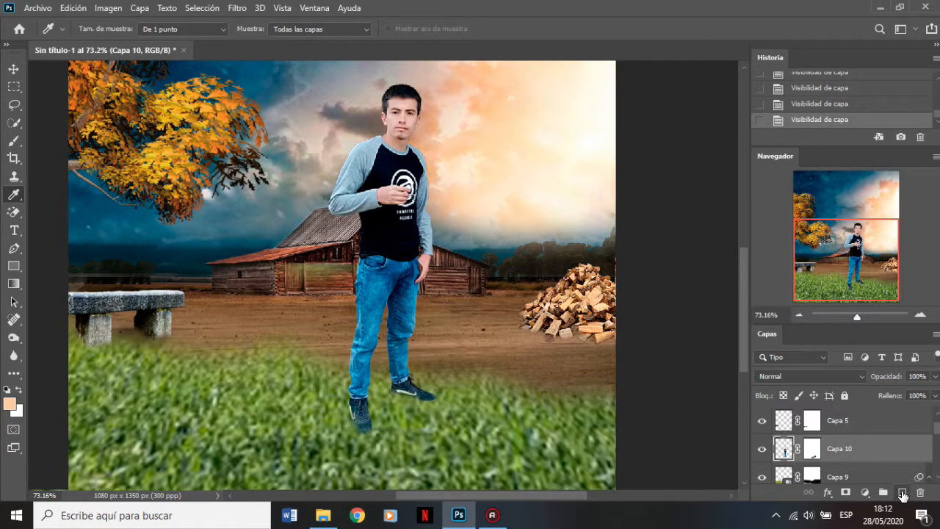
click(901, 493)
click(790, 376)
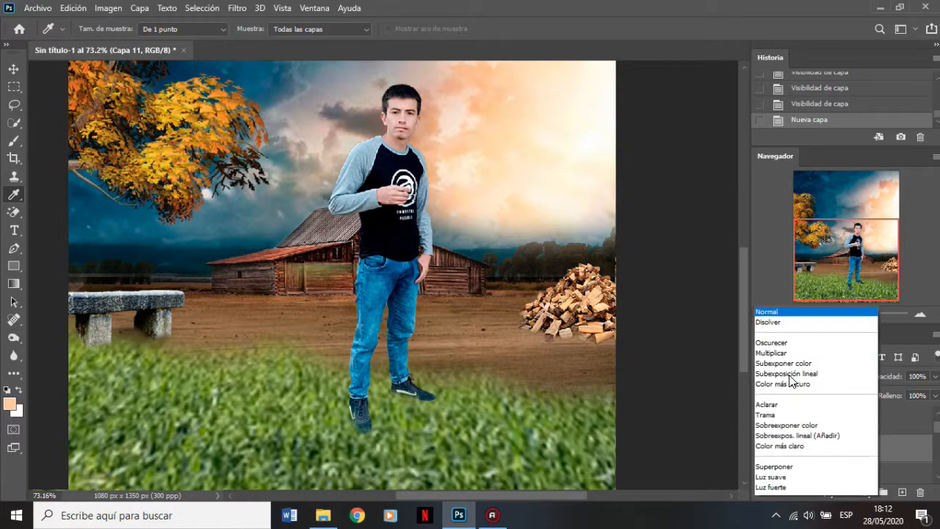
click(771, 334)
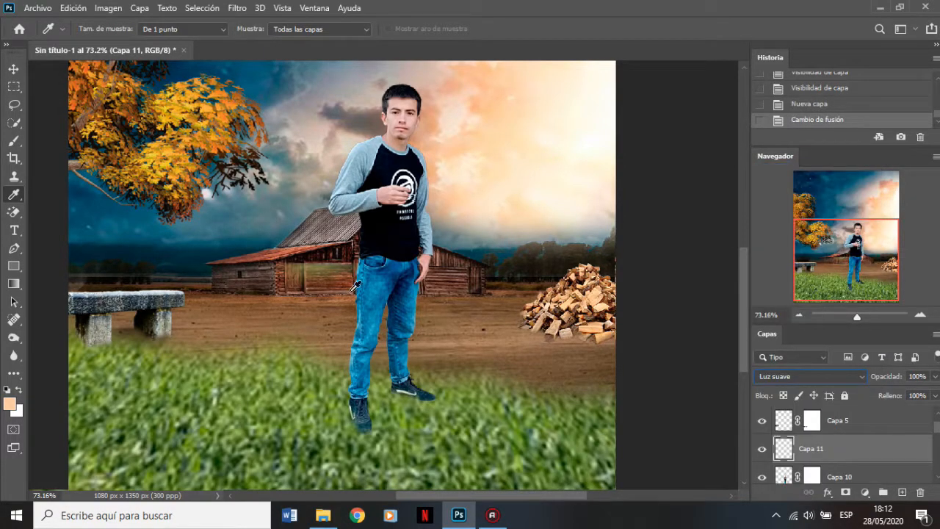
- Try painting peach light freehand along the man's side facing the bright sky with a 46 px brush, and revert the strokes
click(14, 140)
scroll(425, 230, up, 2)
alt+right_click(437, 236)
drag(415, 174, 434, 246)
drag(432, 205, 439, 286)
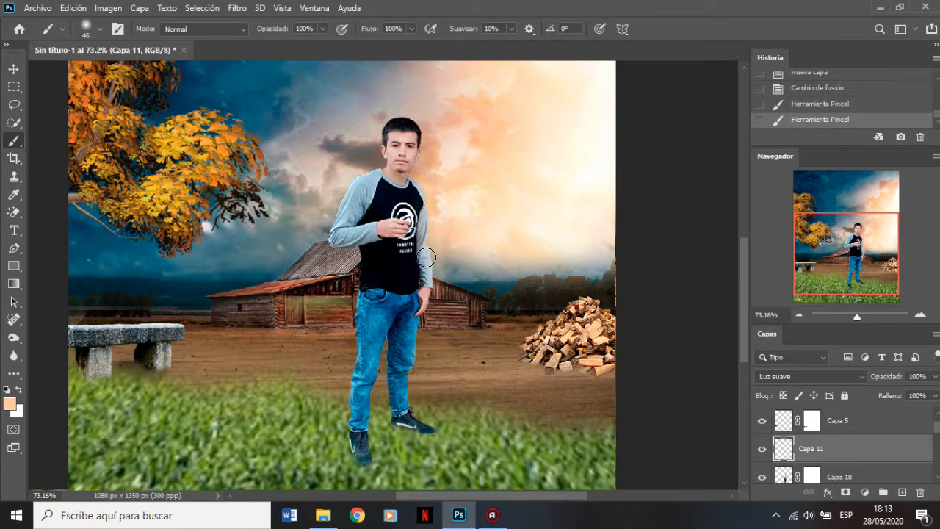
click(808, 105)
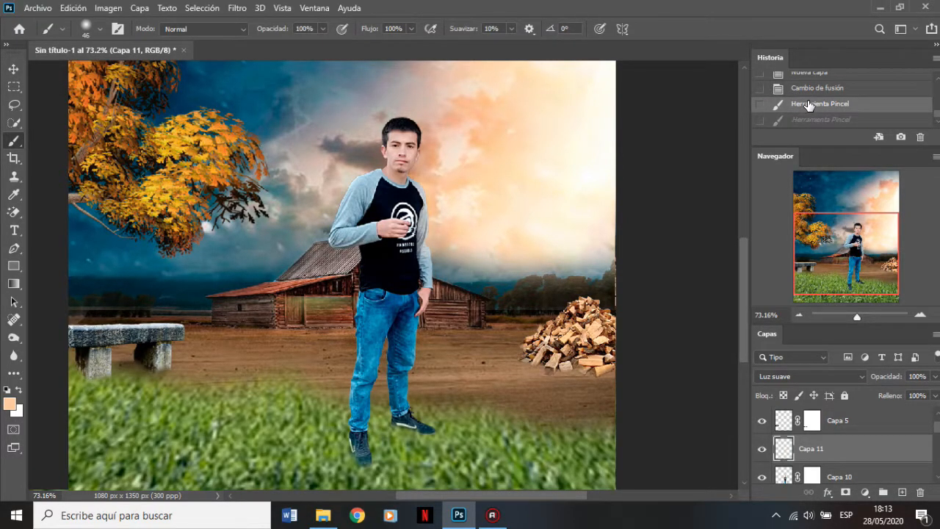
click(811, 90)
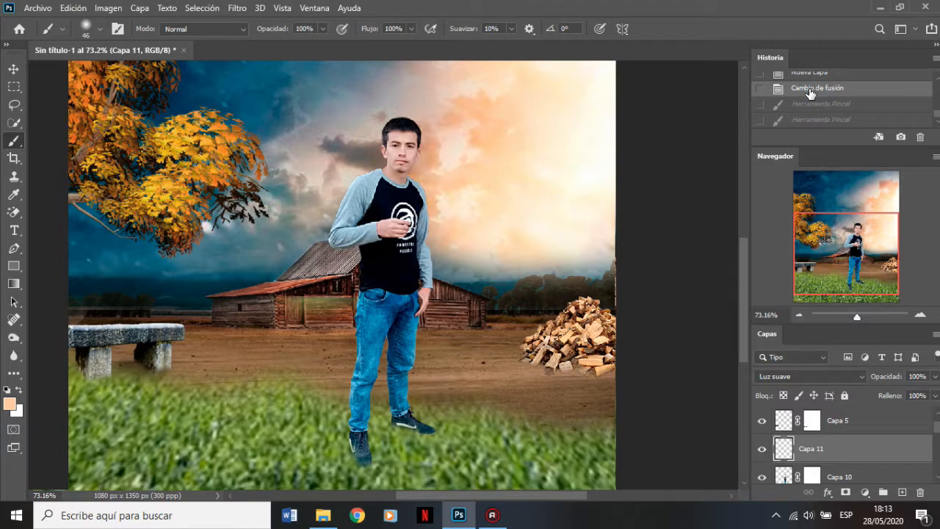
- Load the man's outline as a selection, paint peach light inside his edge facing the bright sky, and deselect
scroll(783, 466, down, 1)
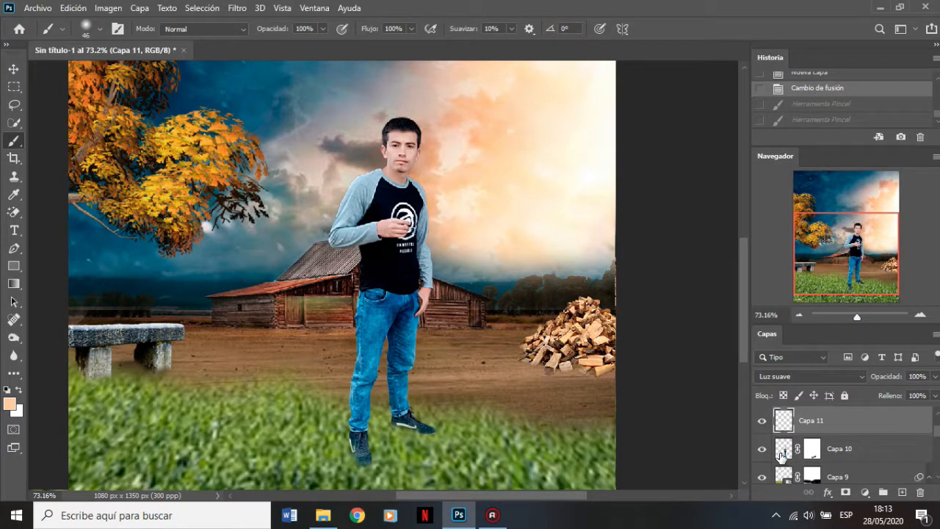
ctrl+click(781, 454)
mouse_move(432, 232)
mouse_down()
mouse_move(427, 284)
mouse_move(426, 273)
mouse_move(440, 294)
mouse_move(430, 313)
mouse_up()
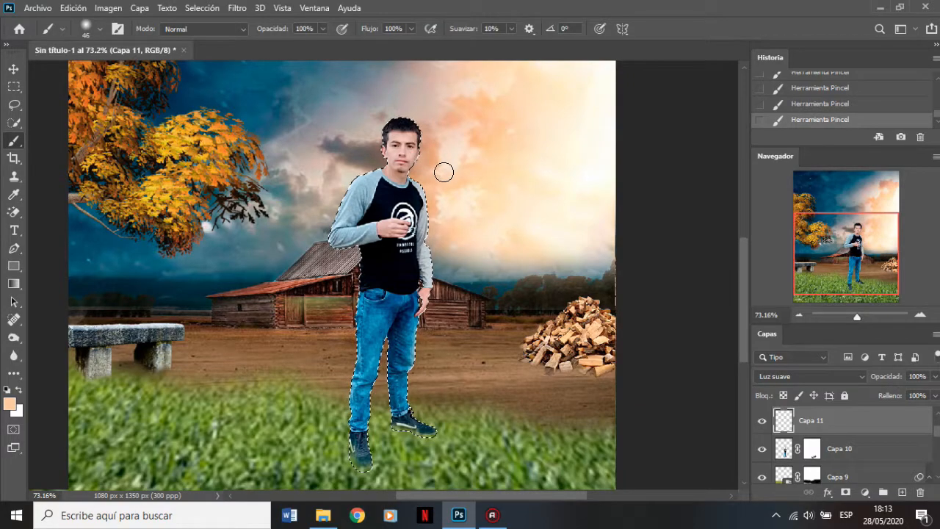
alt+right_click(463, 149)
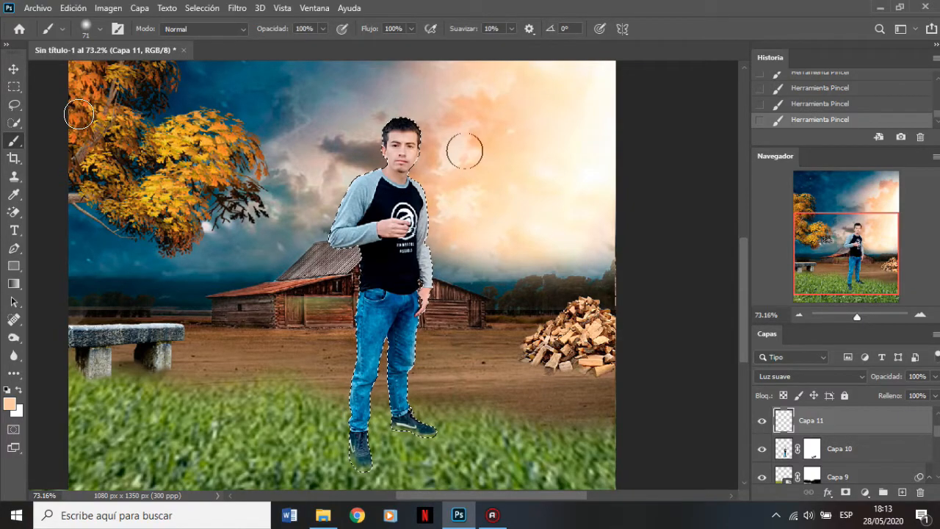
key(ctrl+d)
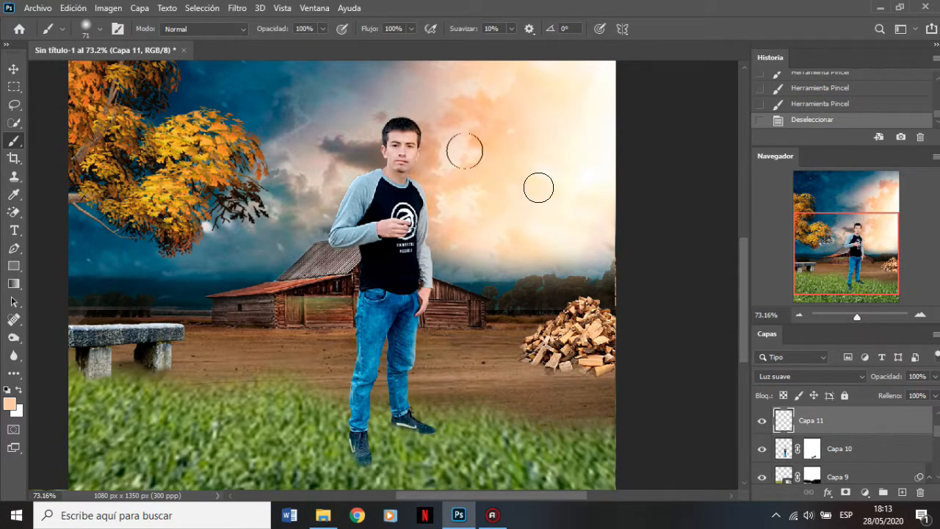
- Set the fill of the light layer, Capa 11, to 85%
click(936, 397)
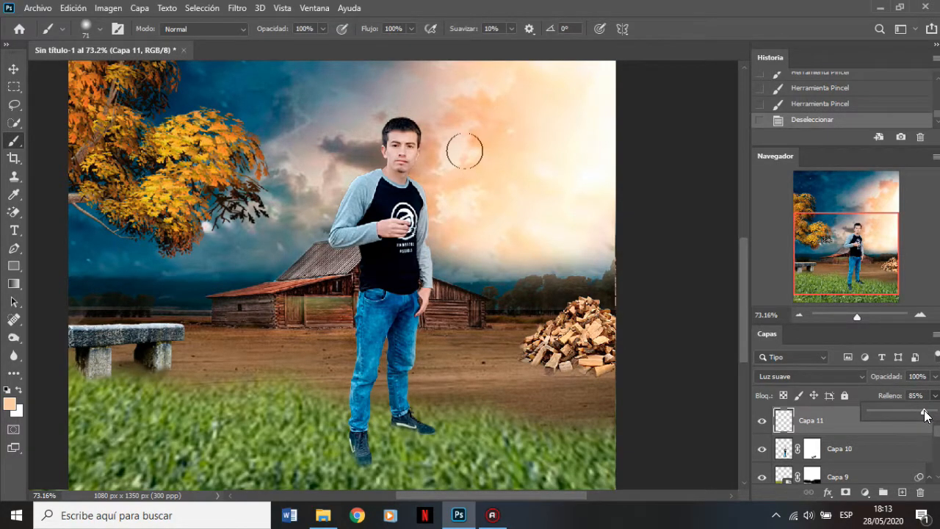
drag(924, 415, 923, 415)
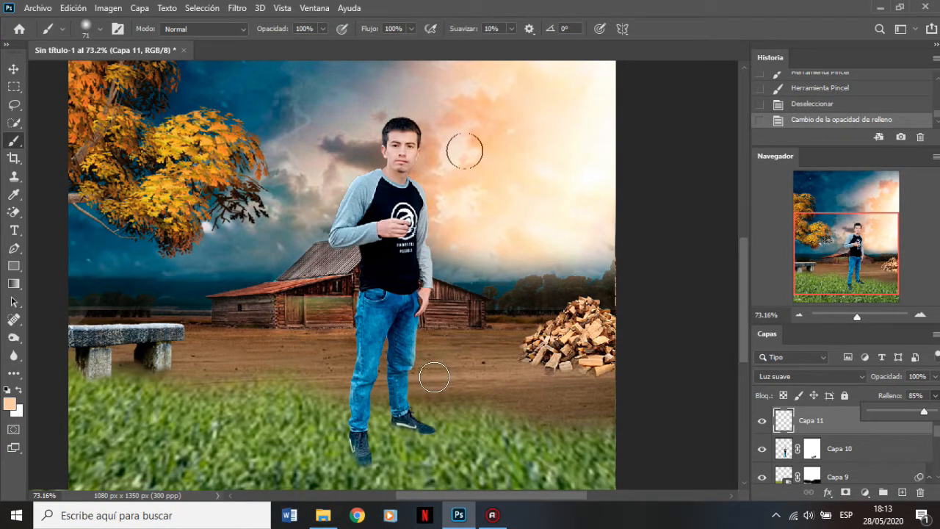
scroll(381, 360, down, 5)
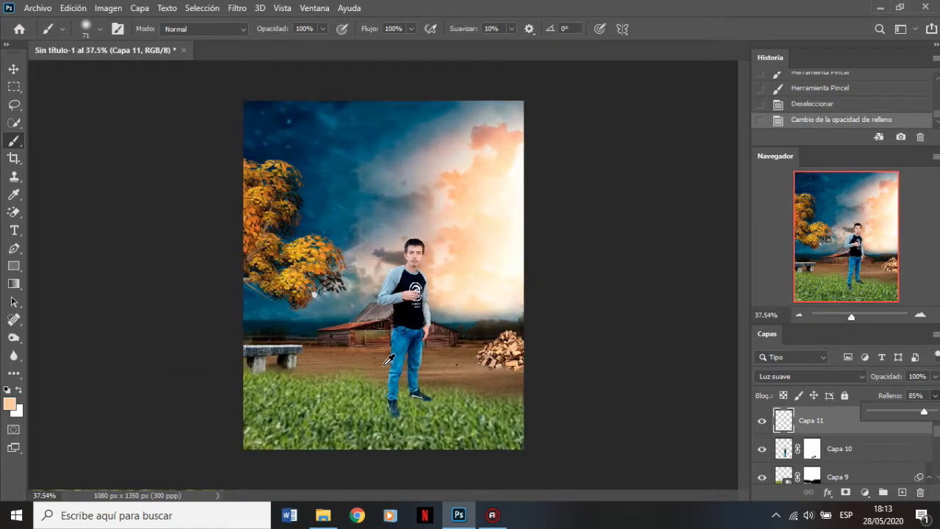
- Select the light layer together with the man's layer and nudge both slightly to the left
click(13, 69)
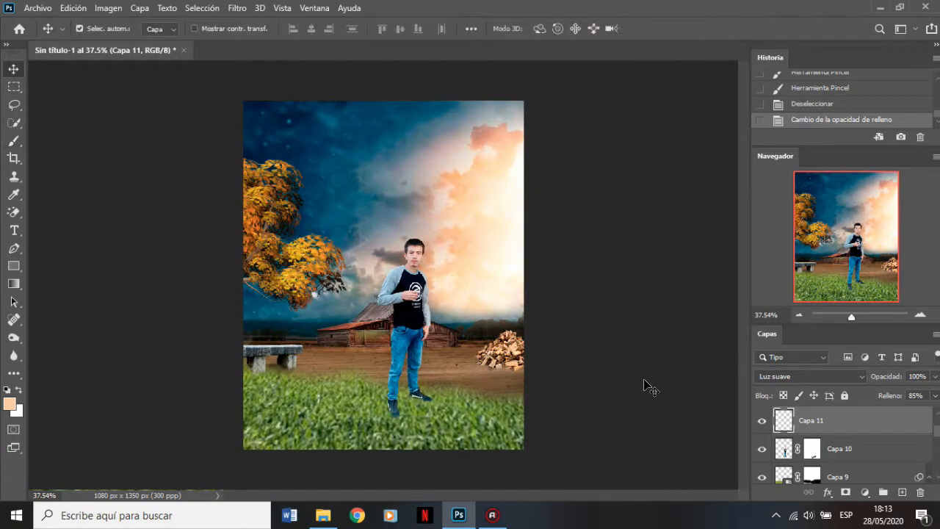
scroll(408, 341, down, 1)
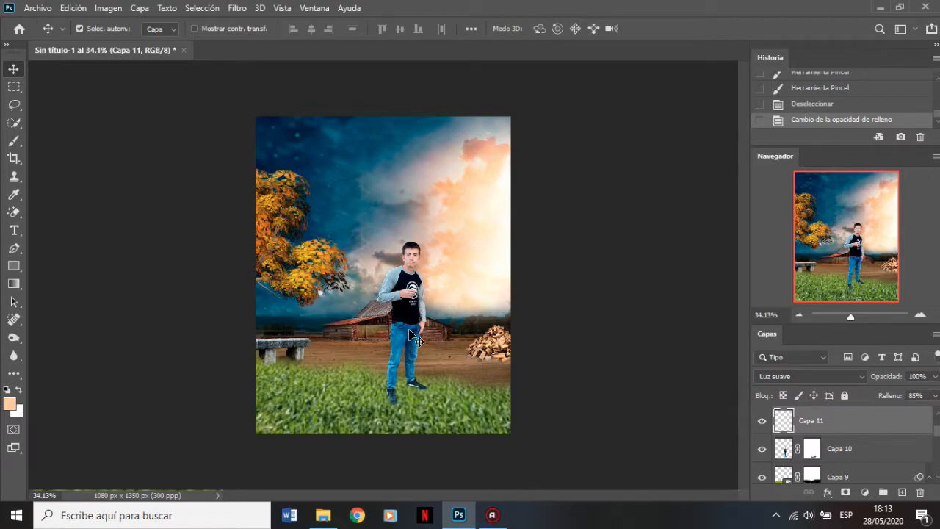
drag(827, 433, 825, 431)
shift+click(837, 455)
key(Left)
key(Left)
key(Left)
key(Left)
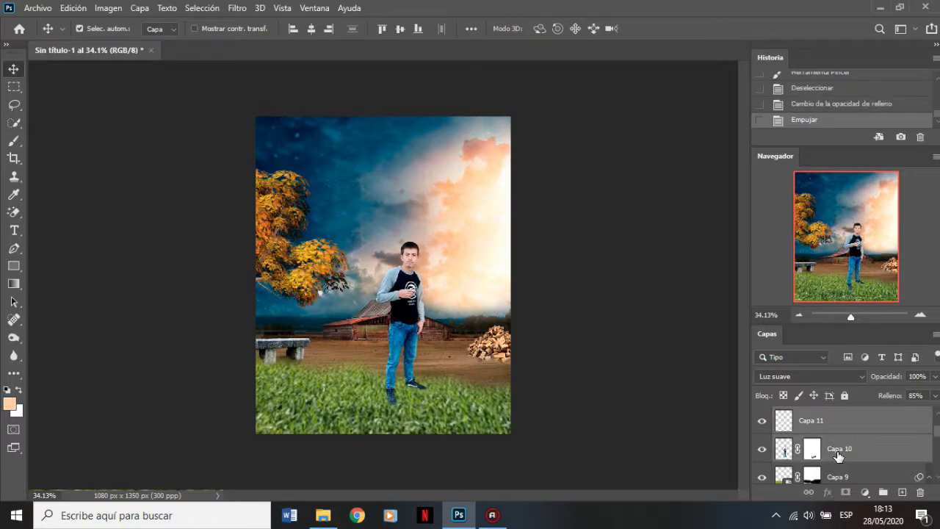
key(Left)
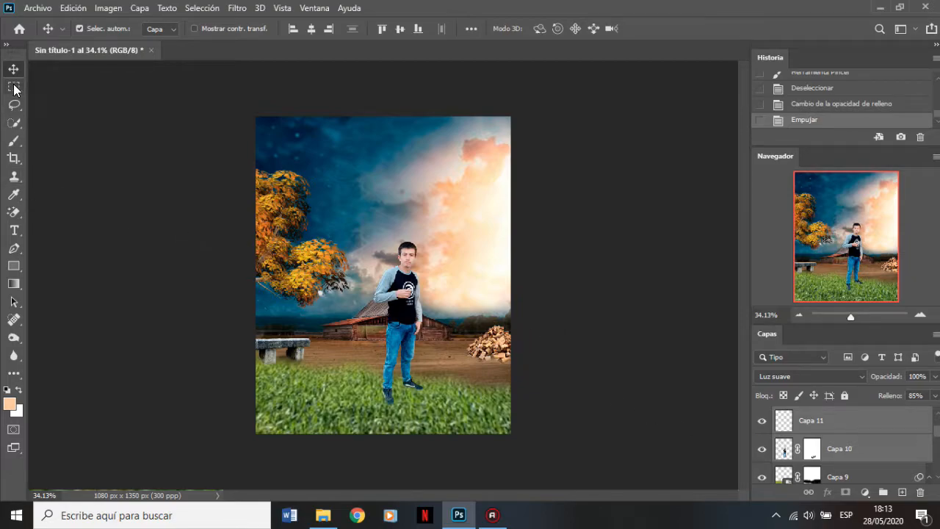
- Bring the white-speck image "1 (1)" from the LA CABAÑA folder into the montage as a new layer at the canvas's upper-left corner
click(323, 514)
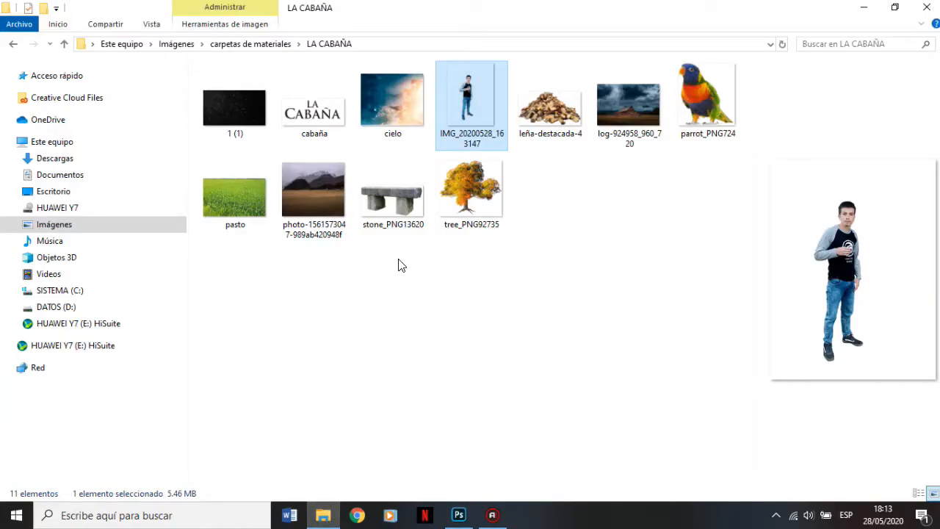
drag(234, 110, 290, 47)
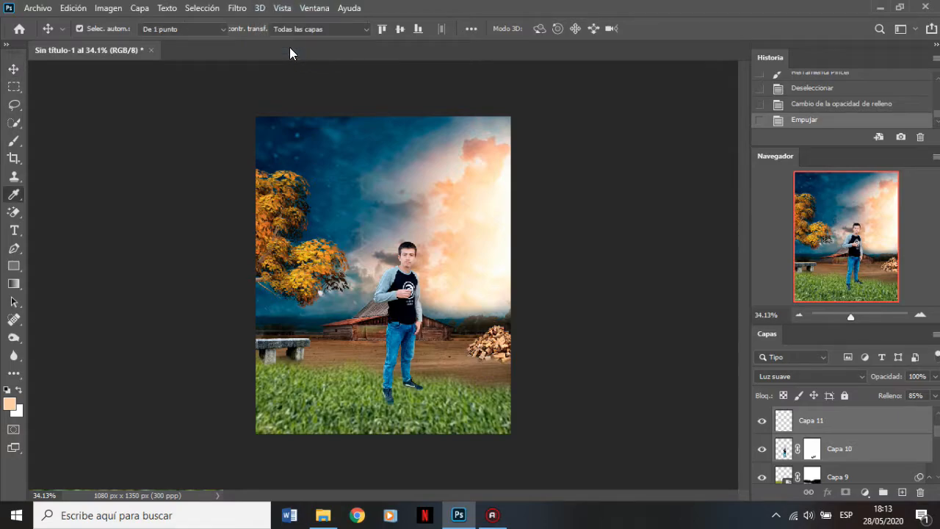
click(546, 252)
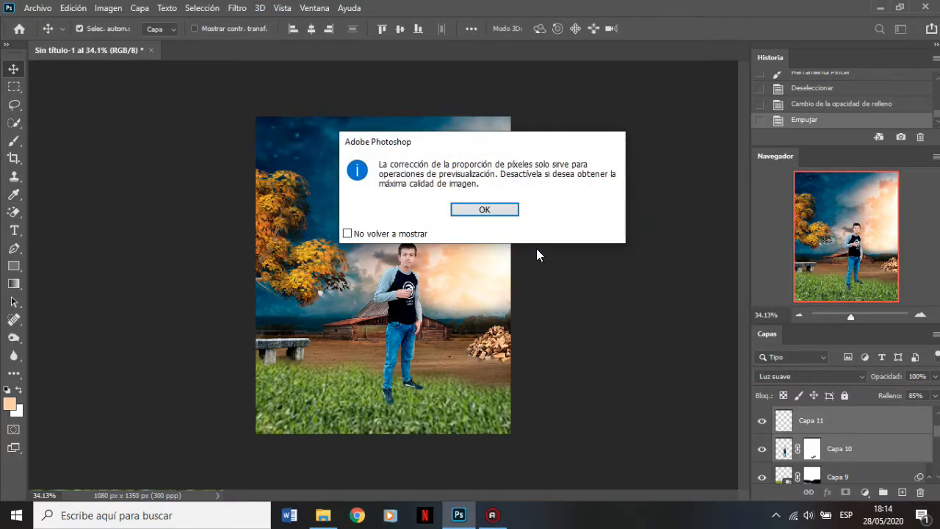
click(485, 209)
drag(402, 255, 201, 128)
drag(396, 233, 369, 182)
- Enlarge the white-speck layer, Capa 12, to cover the upper canvas down to the bench, and set its blend mode to Trama
key(ctrl+t)
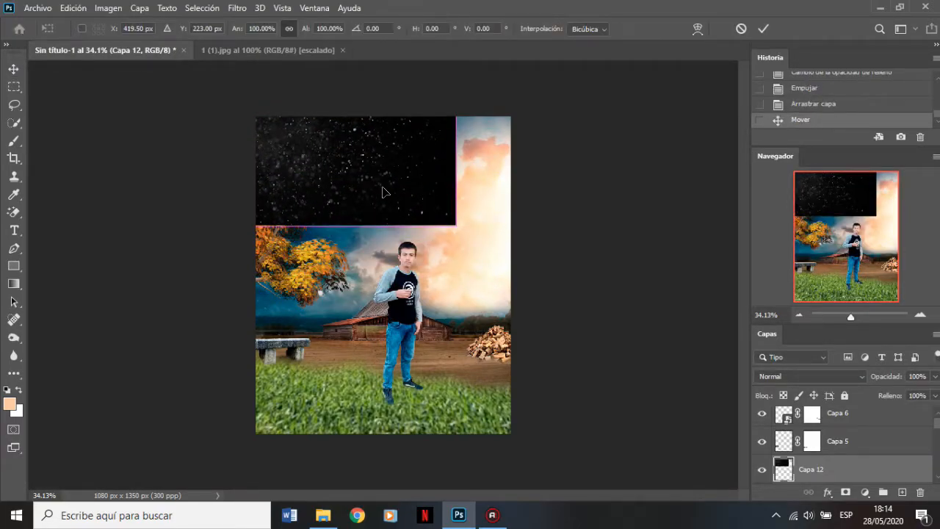
drag(457, 225, 592, 330)
drag(503, 271, 460, 268)
click(763, 30)
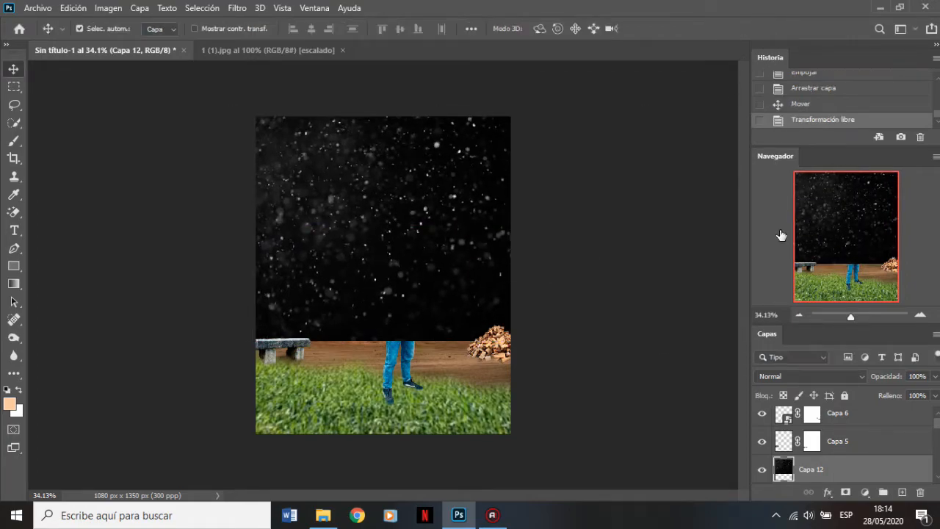
click(796, 378)
click(768, 269)
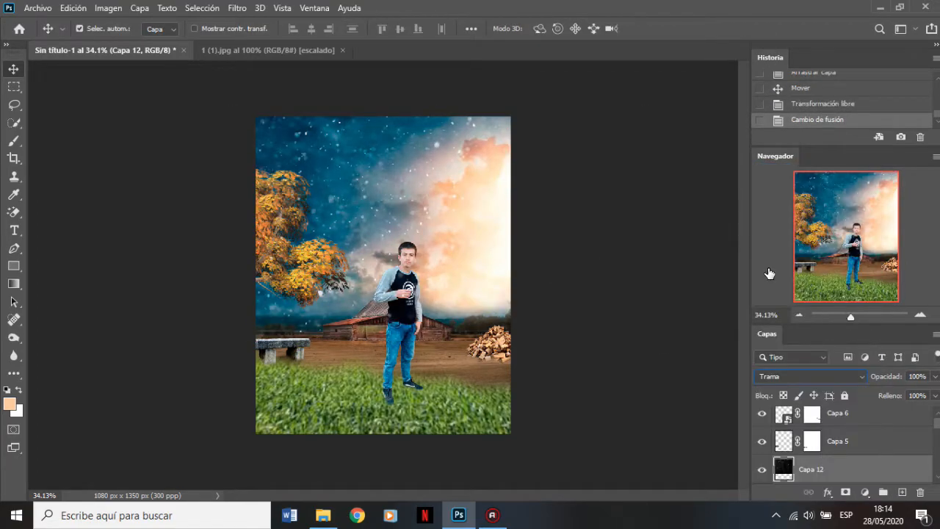
- Duplicate Capa 12, flip the copy vertically, and position and scale it over the lower part of the canvas
drag(851, 469, 901, 492)
drag(426, 277, 390, 344)
click(73, 8)
click(152, 247)
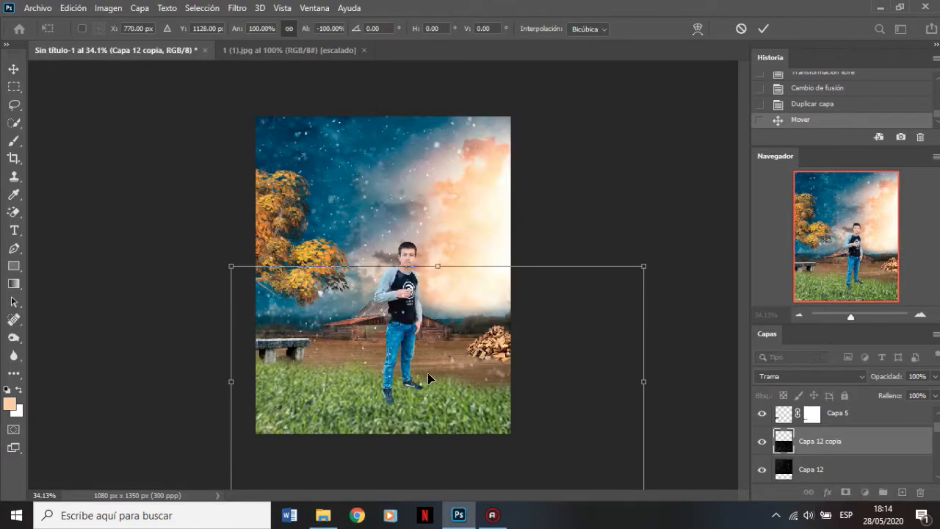
right_click(375, 334)
click(411, 326)
drag(621, 387, 478, 358)
drag(499, 472, 541, 478)
drag(458, 368, 468, 374)
click(764, 28)
- Add a layer mask to Capa 12 copia and paint out the specks along its upper edge with black
click(846, 491)
key(b)
drag(466, 273, 518, 273)
mouse_move(352, 277)
mouse_down()
mouse_move(415, 277)
mouse_move(403, 323)
mouse_up()
key(v)
- Add a layer mask to Capa 12 and paint out the specks over the man with a 132 px black brush
click(783, 469)
click(845, 492)
key(b)
scroll(388, 286, up, 1)
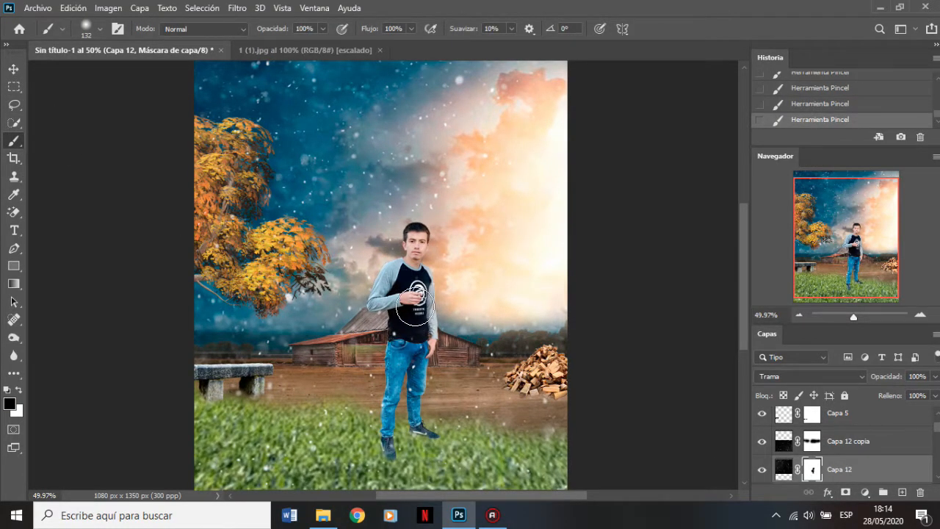
scroll(422, 307, down, 1)
scroll(422, 306, up, 1)
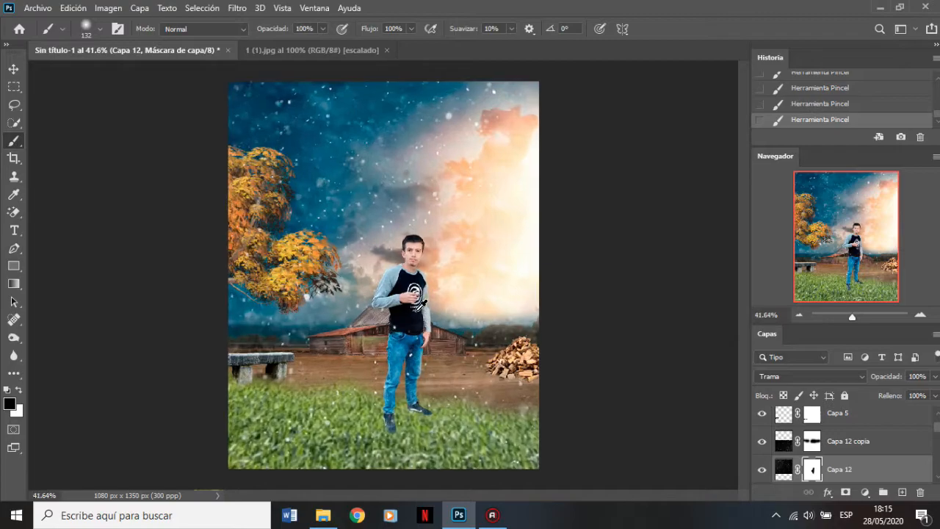
- Close the source image 1 (1).jpg and return to the montage
click(14, 69)
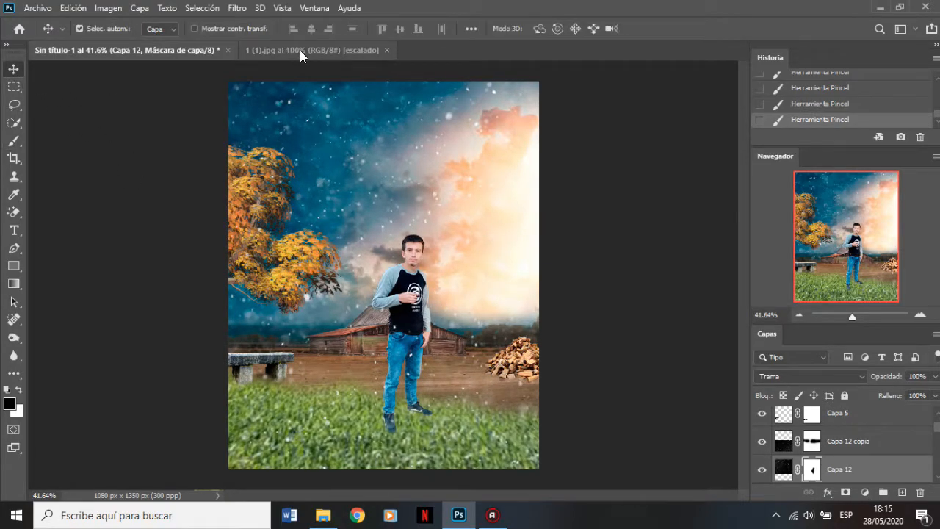
click(352, 50)
click(387, 50)
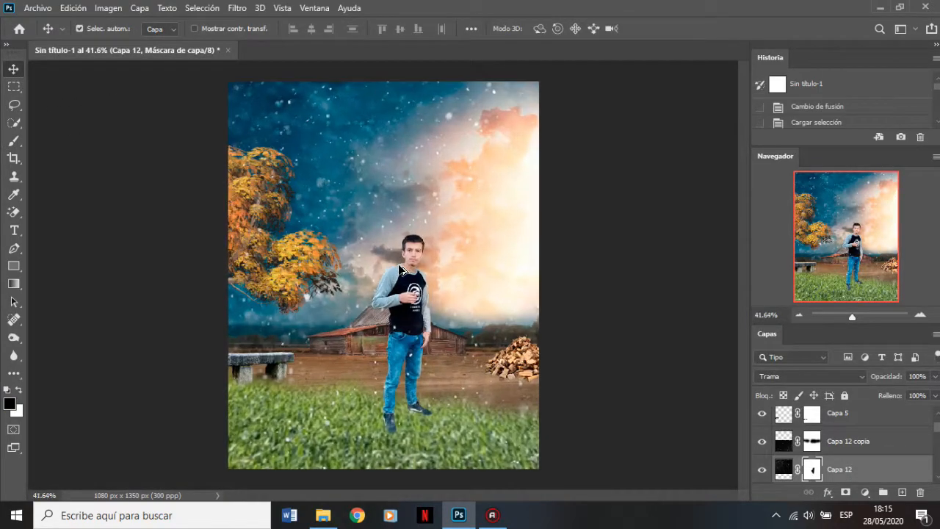
- Create a new empty layer directly above the man's layer, Capa 10, and activate the Brush tool
scroll(811, 455, down, 2)
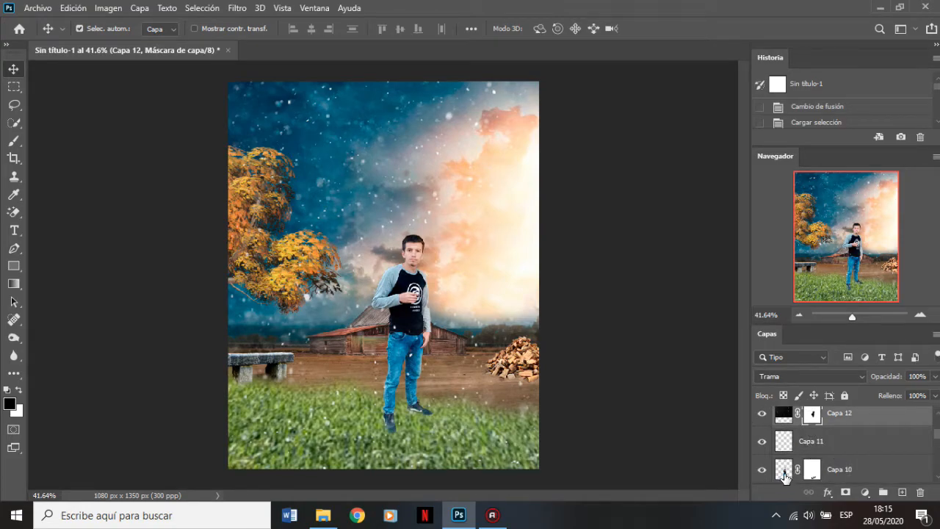
scroll(393, 355, up, 1)
scroll(428, 321, down, 2)
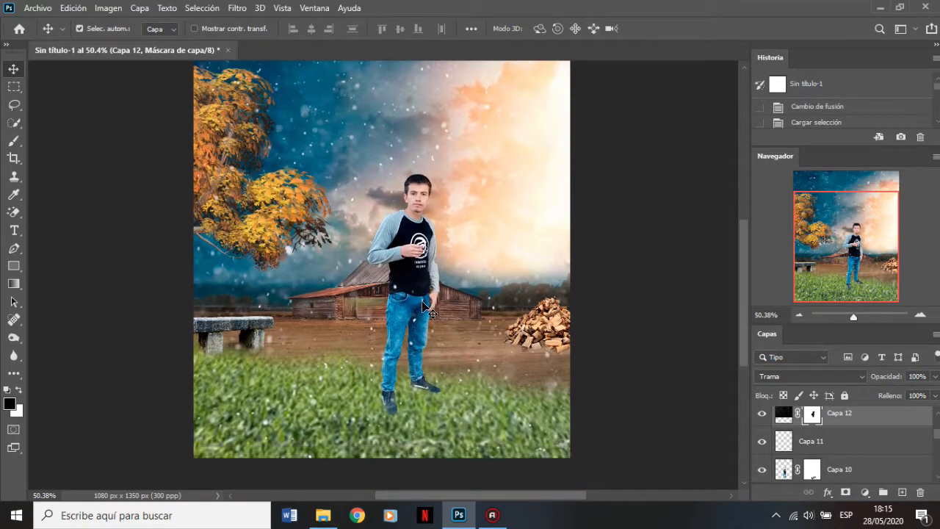
click(783, 469)
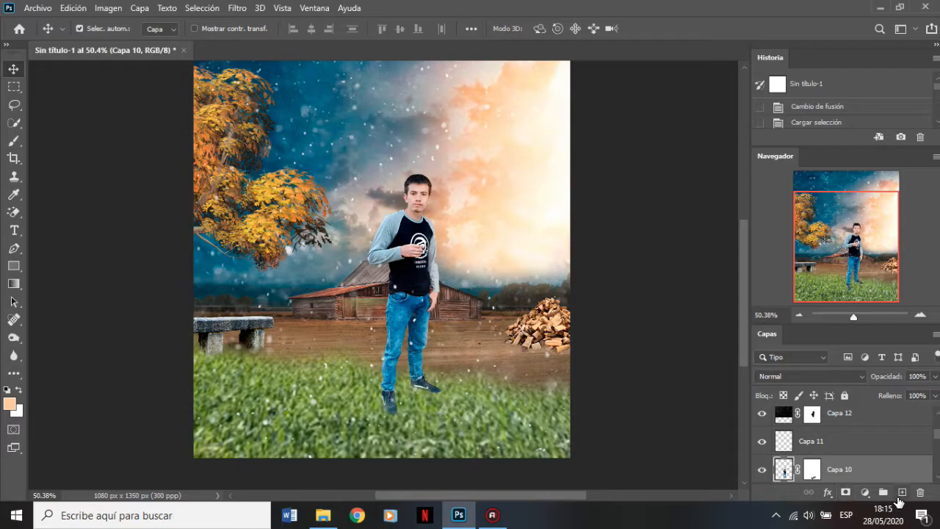
click(902, 492)
click(14, 141)
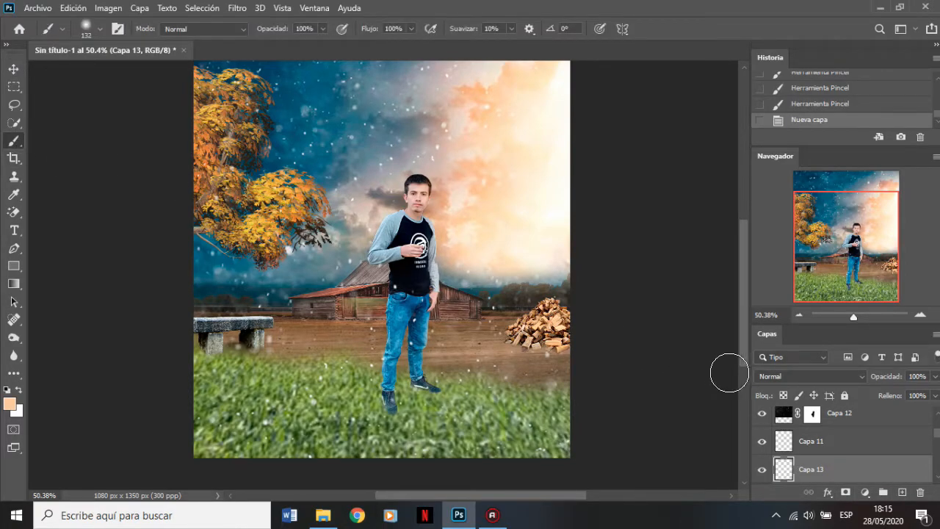
scroll(403, 312, down, 2)
scroll(393, 345, up, 2)
drag(384, 377, 282, 410)
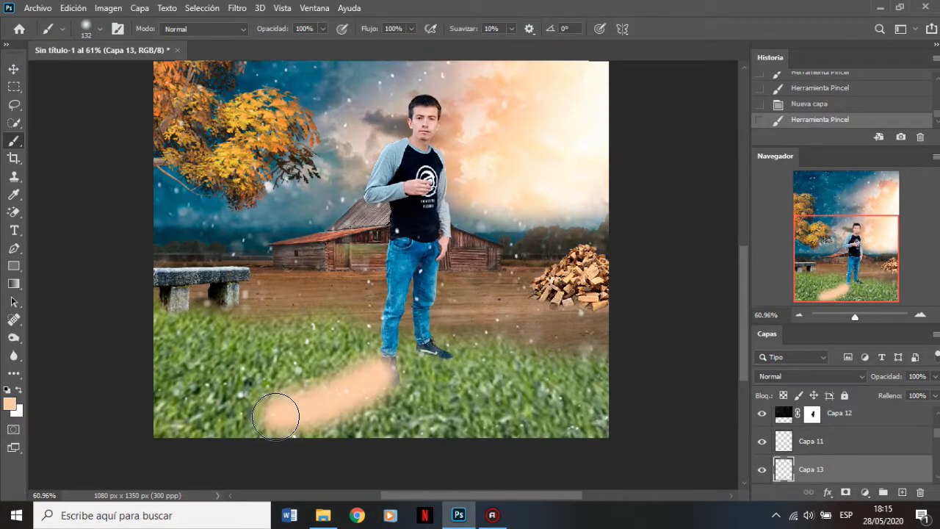
click(804, 105)
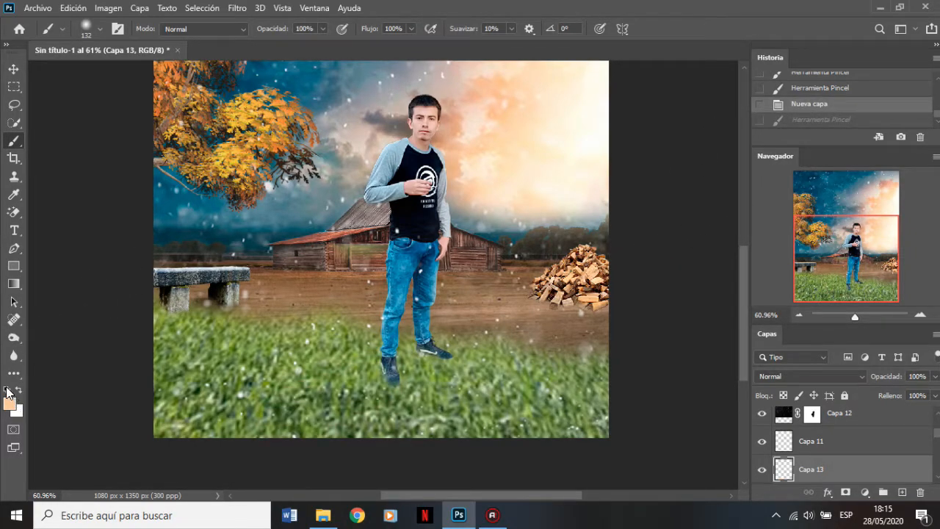
- Paint a black 132 px shadow from the man's shoes diagonally across the grass, away from the bright sky, and set the layer's fill to 53%
drag(393, 366, 246, 441)
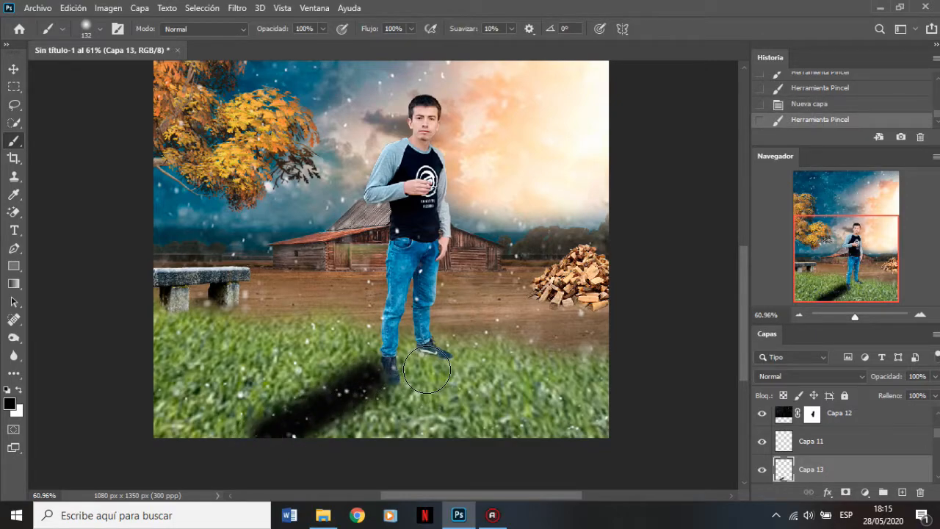
drag(428, 371, 318, 440)
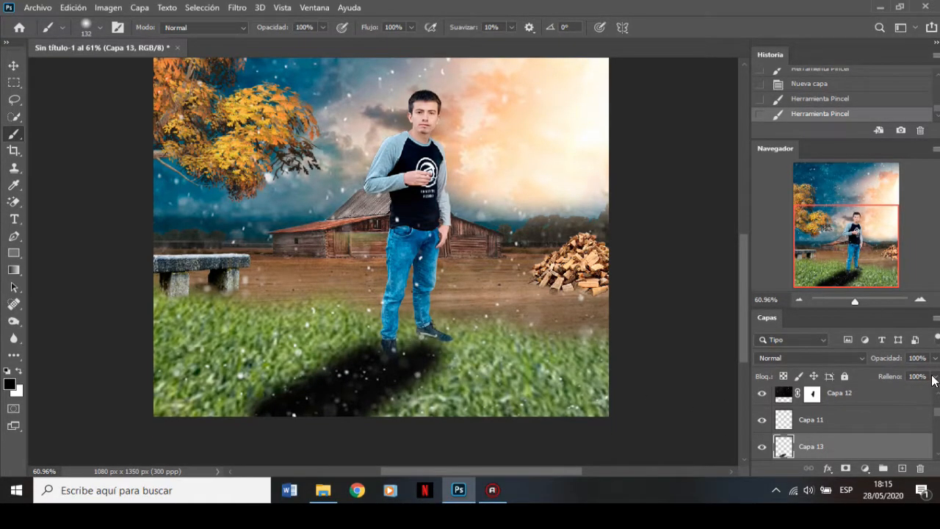
click(934, 377)
drag(933, 392, 910, 393)
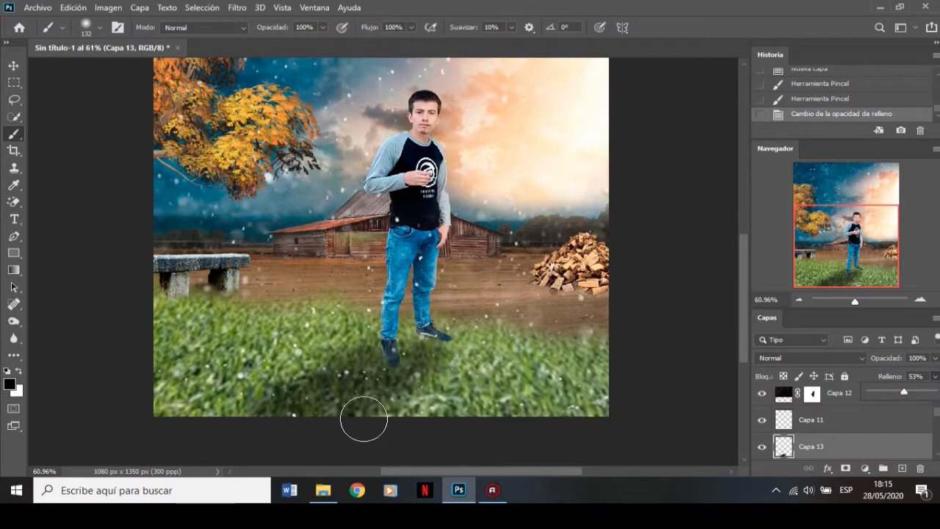
- Extend the shadow on Capa 13 beneath the man's rear shoe with a 46 px black brush
scroll(378, 389, up, 3)
drag(452, 292, 440, 299)
click(440, 299)
click(478, 311)
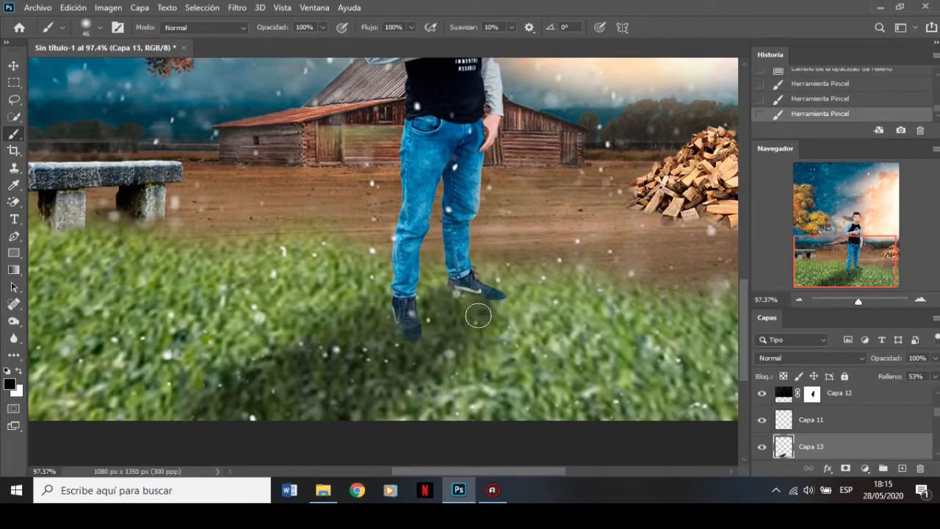
- Add a layer mask to Capa 13 and trim the shadow's edges with a 46 px black brush, finishing at 68% opacity
click(844, 468)
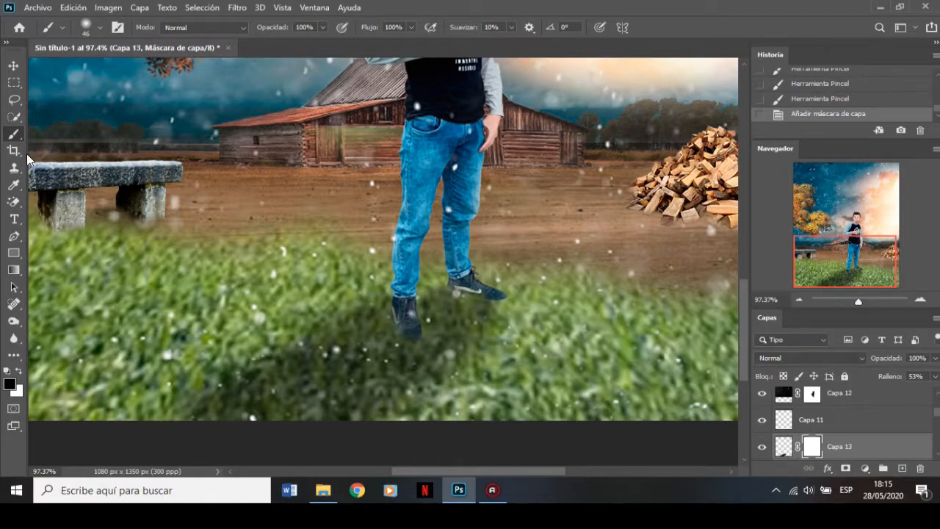
mouse_move(506, 321)
mouse_down()
mouse_move(428, 376)
mouse_move(492, 359)
mouse_move(367, 429)
mouse_up()
right_click(556, 301)
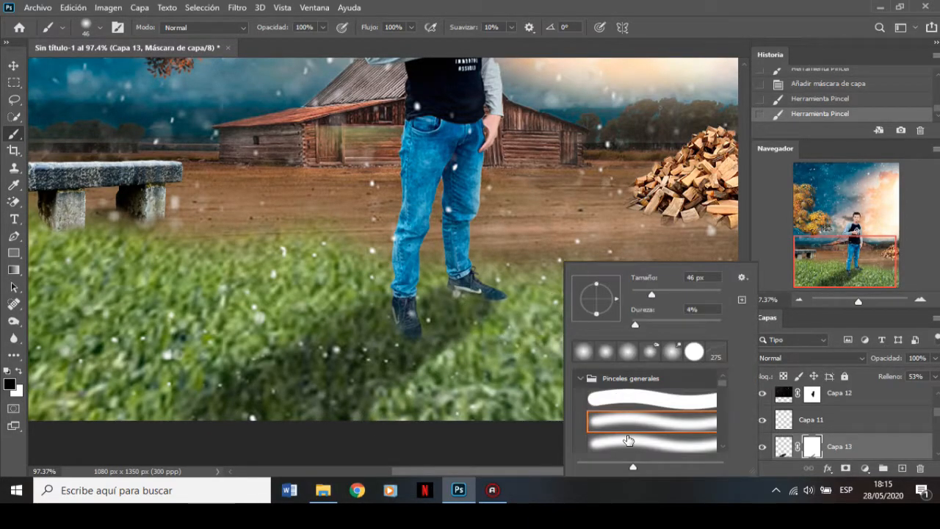
drag(322, 28, 307, 44)
mouse_move(448, 321)
mouse_down()
mouse_move(474, 334)
mouse_move(441, 367)
mouse_up()
scroll(353, 309, down, 5)
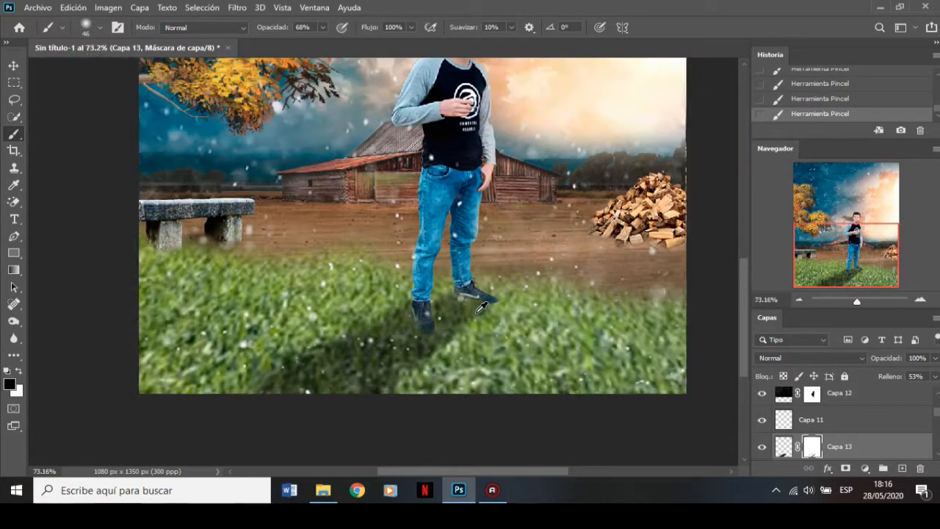
- Examine the whole composition and compare it with the shadow layer, Capa 13, hidden and shown
key(v)
scroll(382, 304, down, 3)
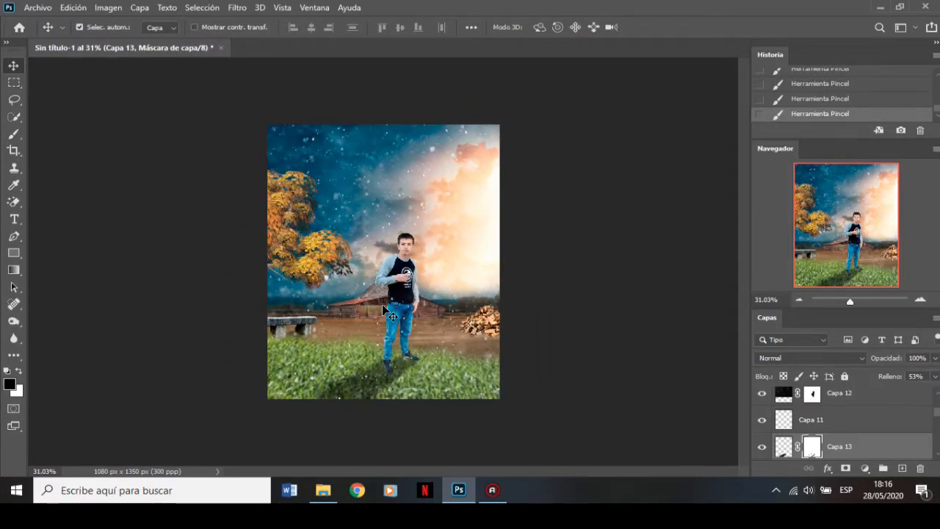
scroll(382, 304, up, 3)
scroll(402, 410, up, 2)
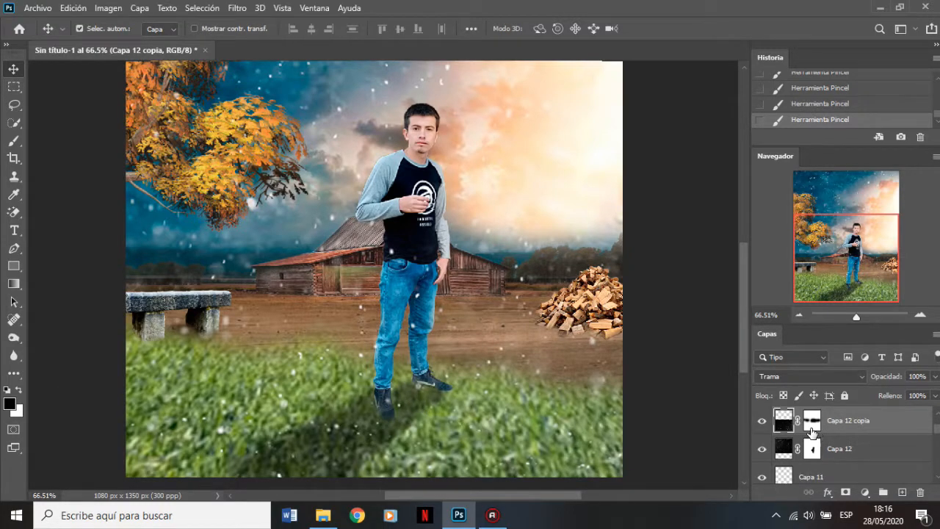
scroll(516, 435, down, 1)
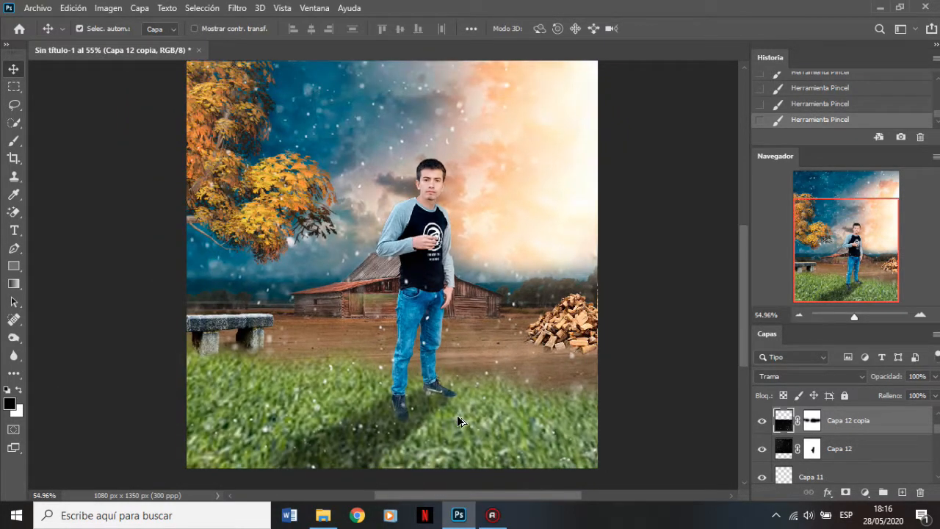
scroll(791, 449, down, 1)
scroll(779, 456, down, 1)
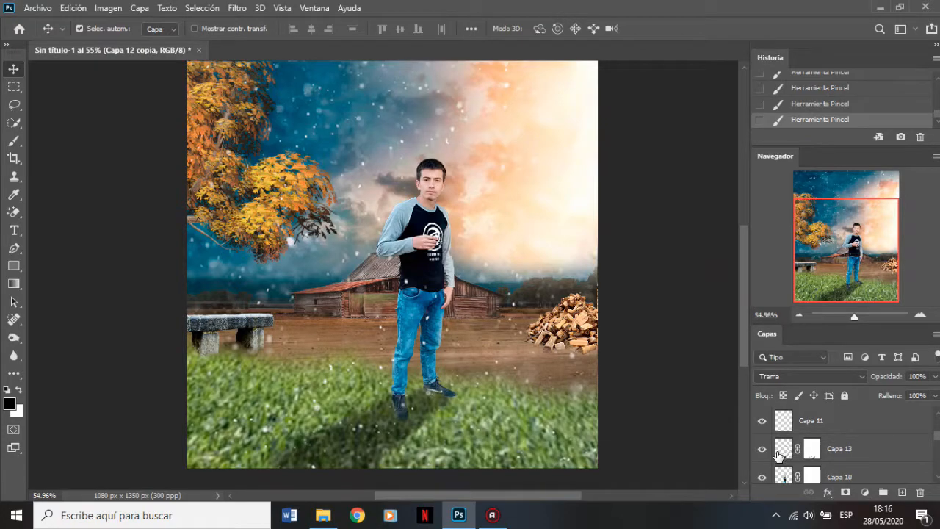
click(762, 449)
click(762, 449)
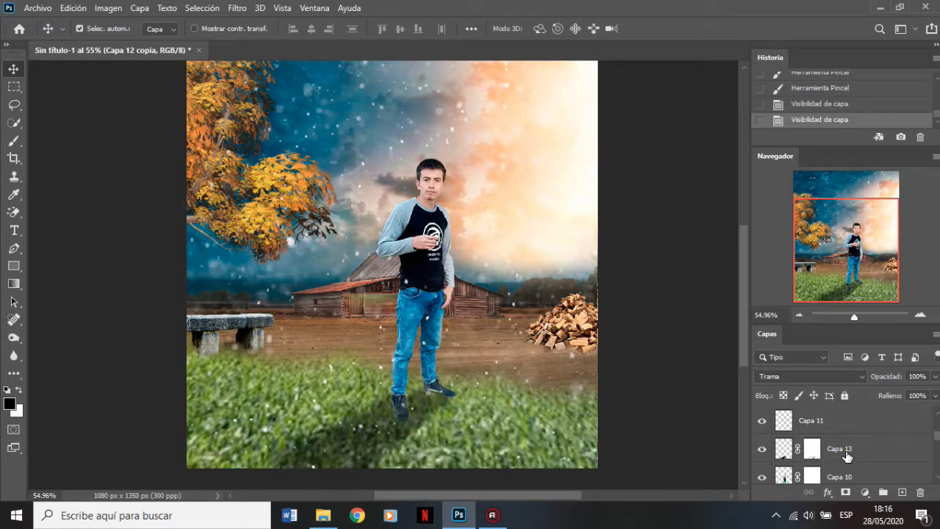
- Refine the Capa 13 mask between and below the man's shoes with the 46 px black brush at 68% opacity
click(811, 449)
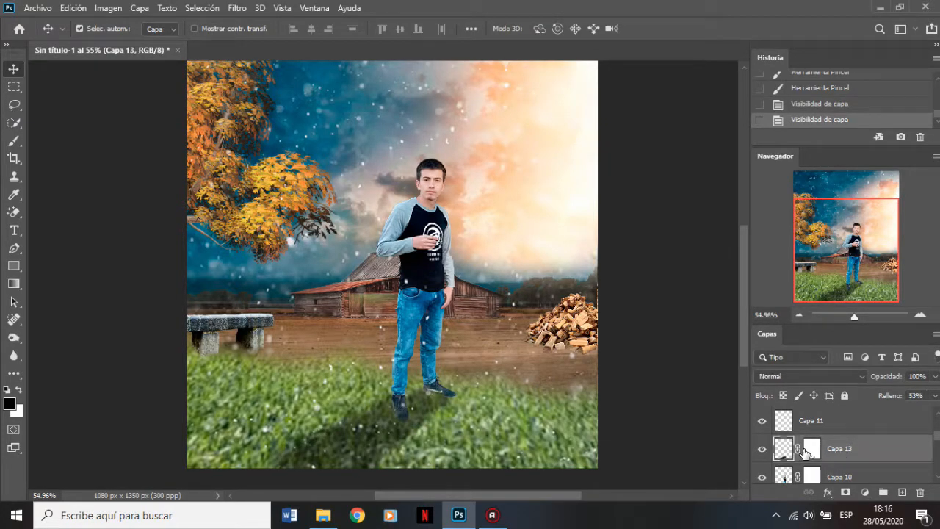
click(14, 140)
scroll(429, 401, up, 3)
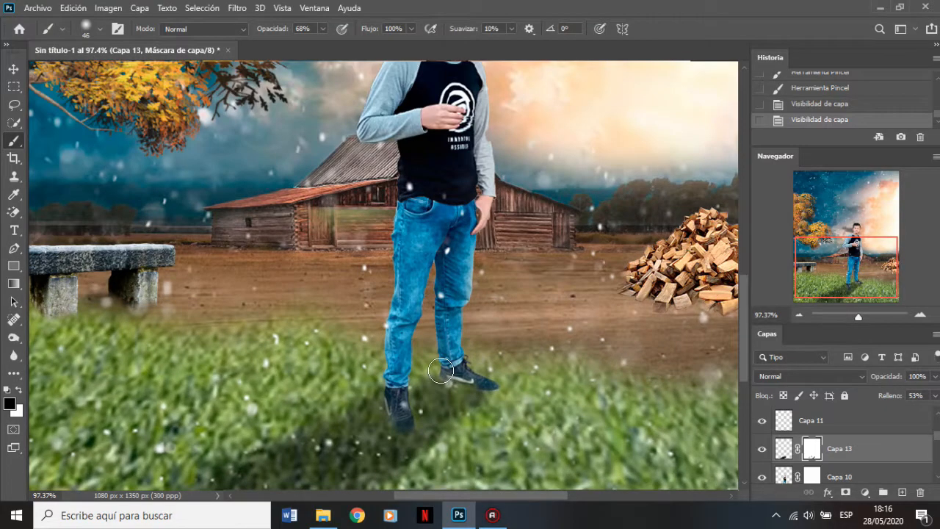
drag(434, 372, 412, 384)
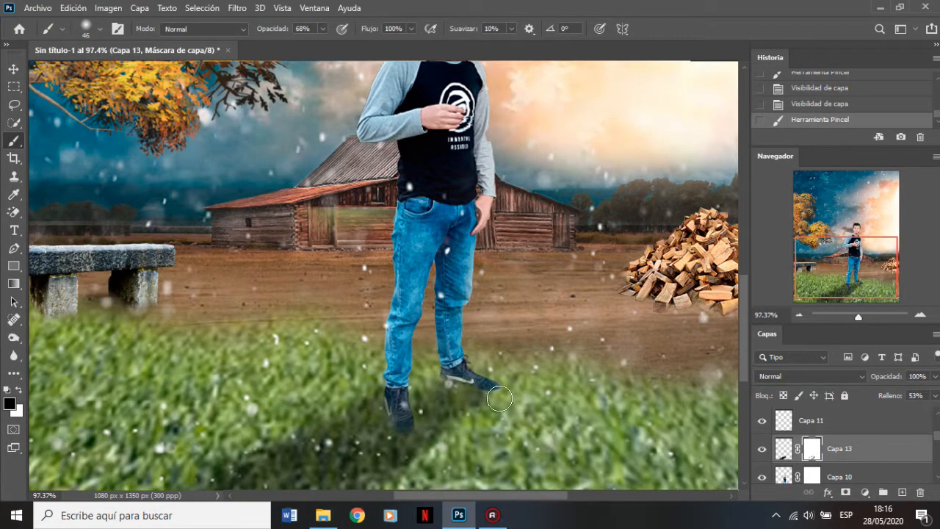
drag(445, 438, 411, 477)
scroll(531, 379, down, 2)
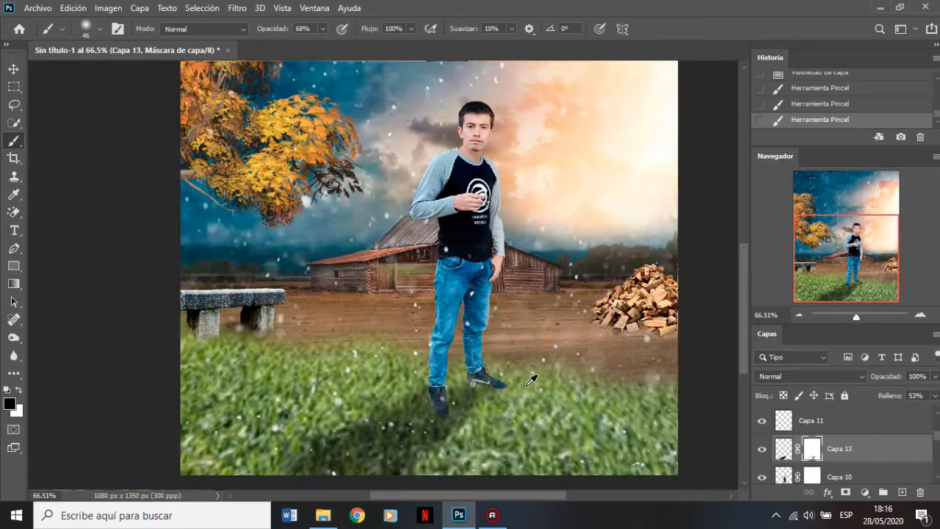
scroll(494, 398, down, 3)
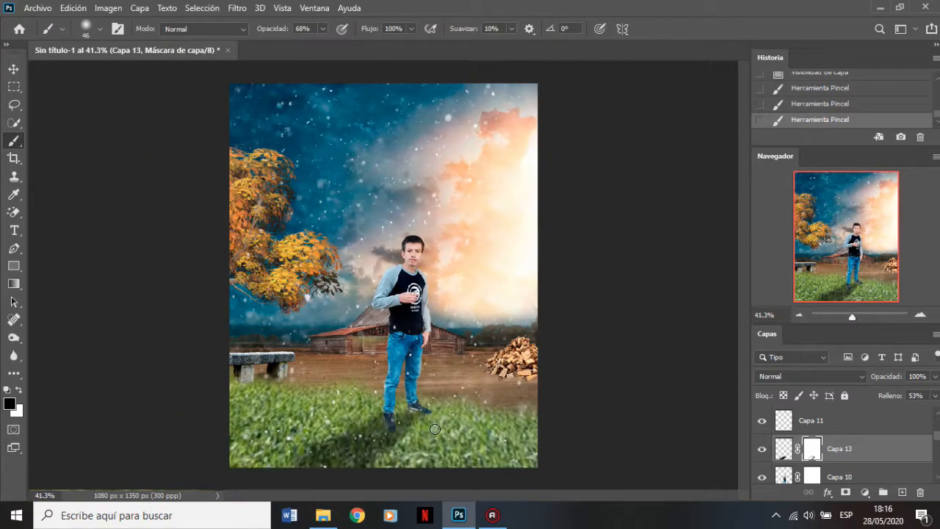
scroll(411, 417, up, 1)
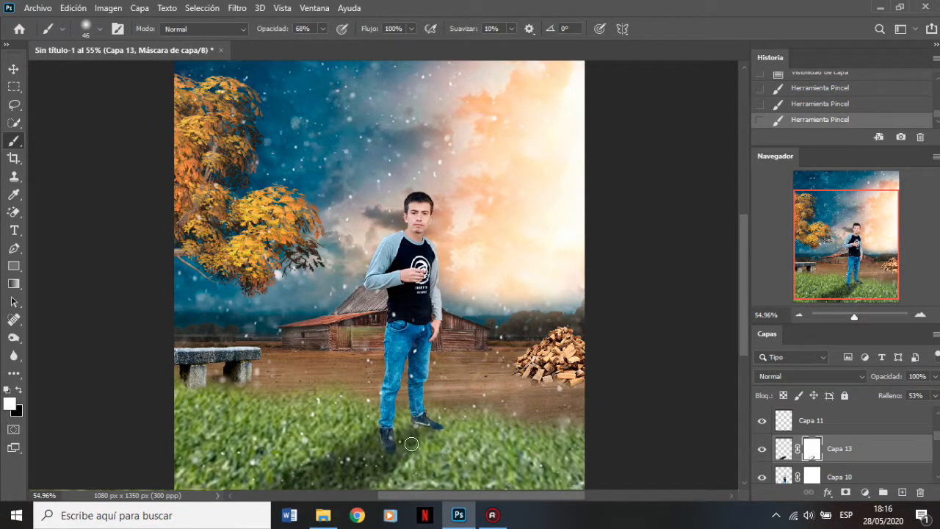
- Touch up the Capa 13 mask beside the man's shoes with the 46 px white brush at 68% opacity
drag(411, 443, 414, 426)
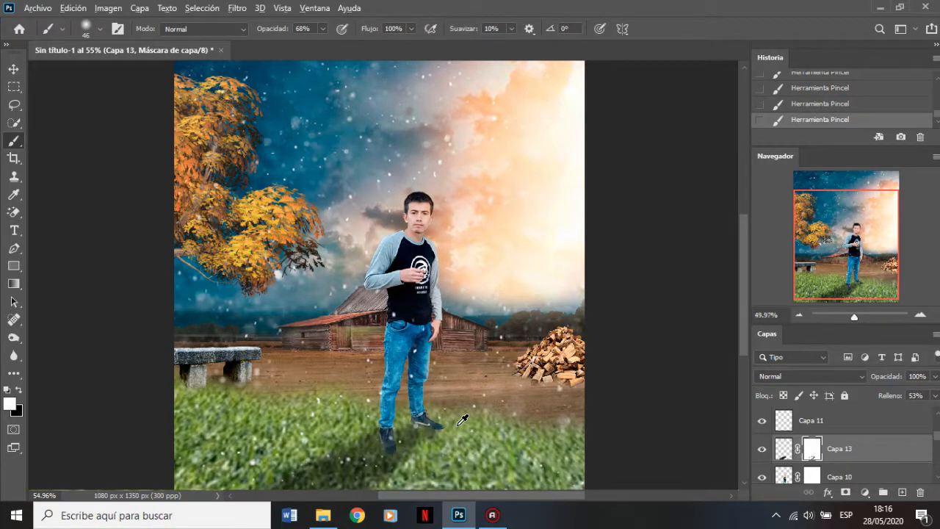
scroll(462, 419, down, 2)
scroll(441, 425, down, 1)
scroll(426, 416, down, 1)
scroll(425, 415, up, 1)
scroll(363, 323, up, 1)
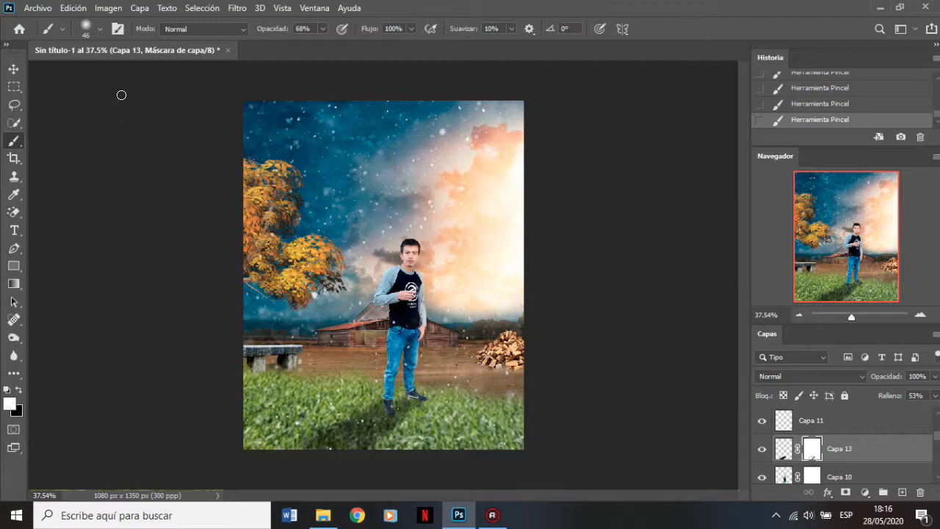
- Open cabaña.png from the LA CABAÑA folder and bring its title into the montage above Capa 11
click(800, 423)
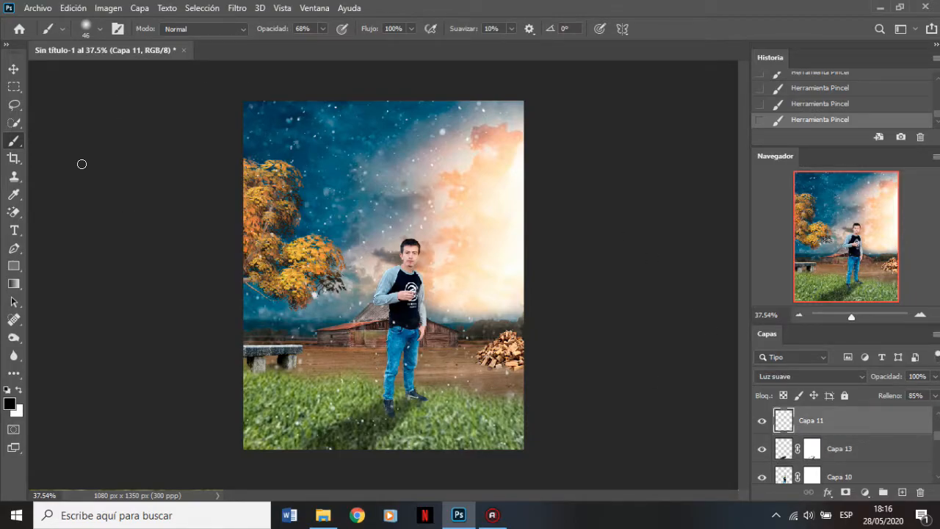
click(13, 68)
click(323, 515)
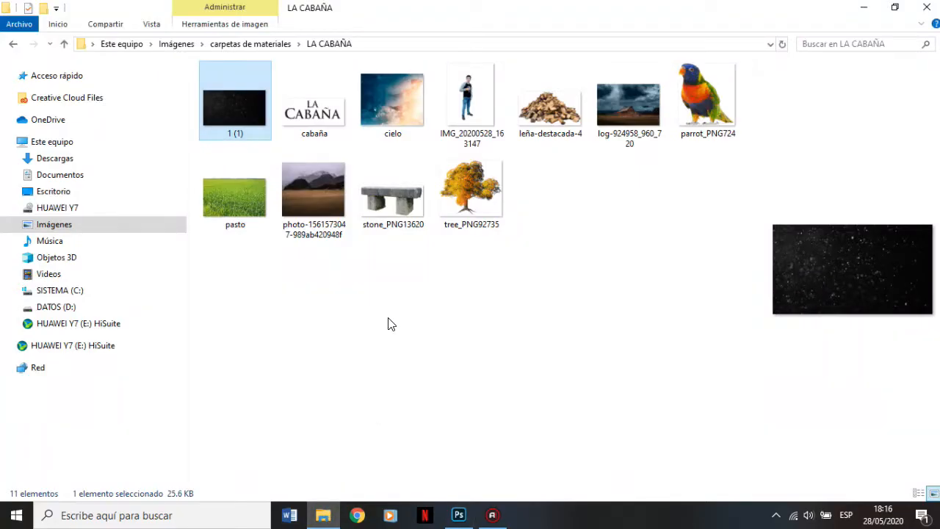
drag(314, 110, 269, 53)
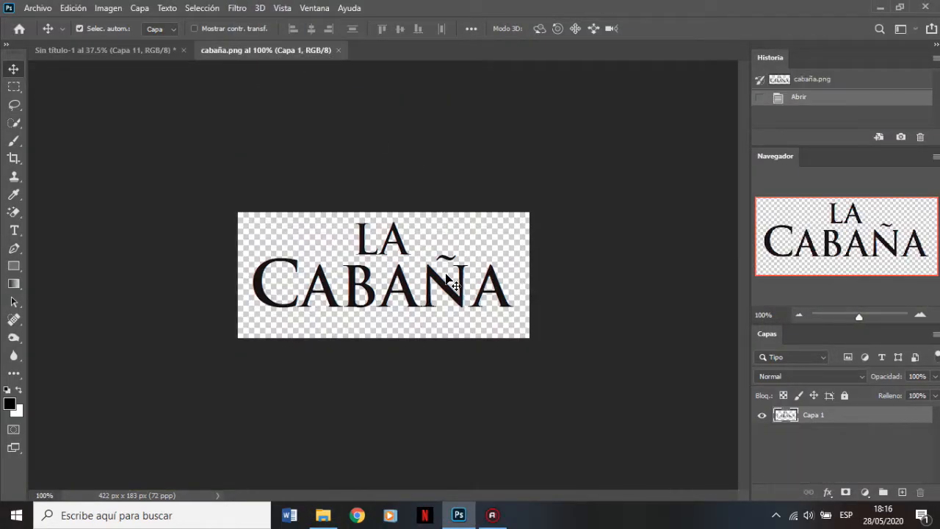
drag(402, 287, 293, 150)
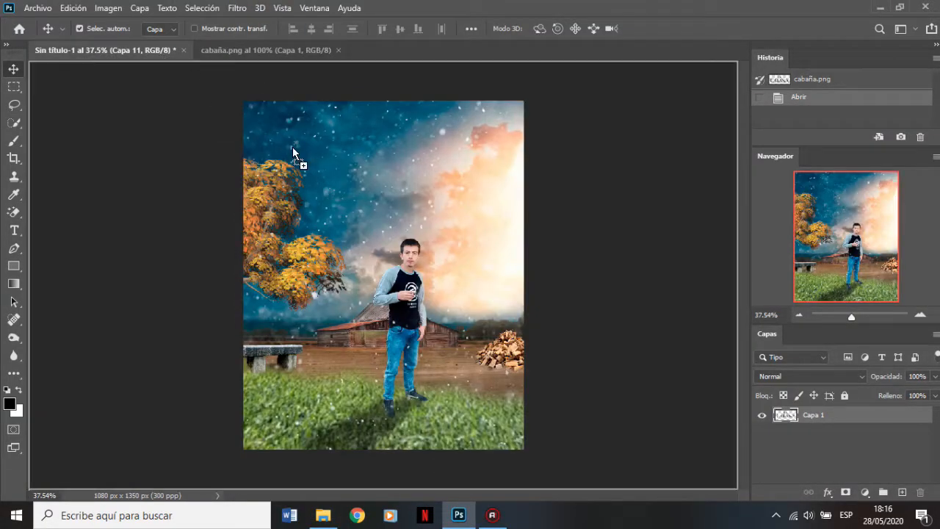
drag(399, 188, 401, 190)
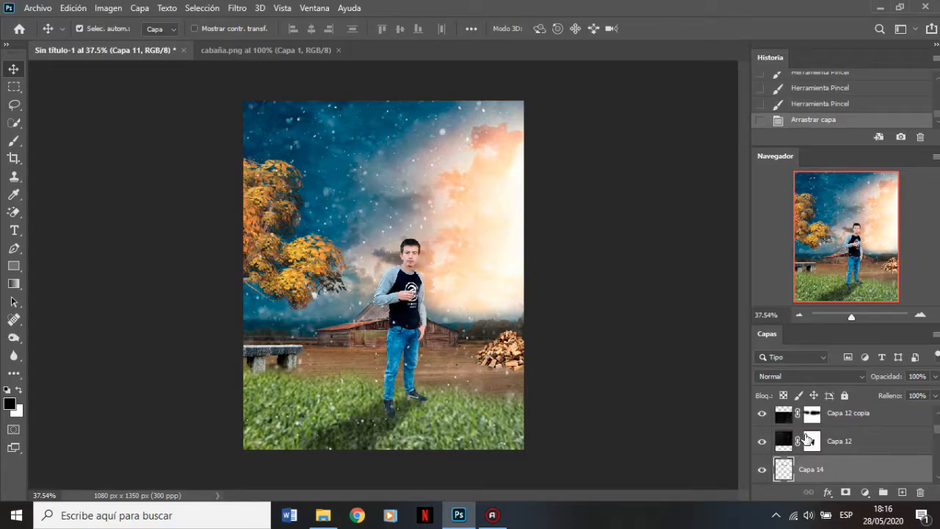
- Enlarge the LA CABAÑA title with Free Transform and place it in the upper sky above the man's head
click(76, 9)
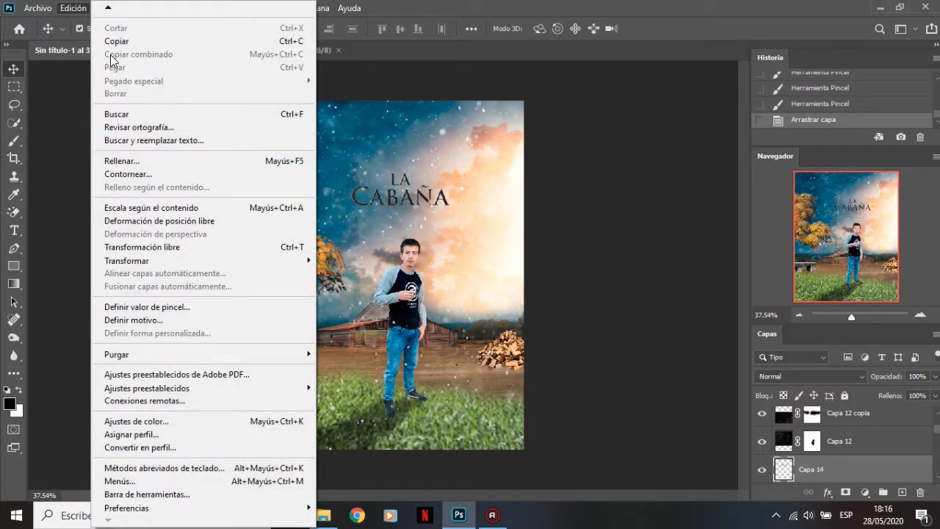
click(141, 247)
drag(450, 172, 487, 158)
drag(432, 198, 398, 148)
mouse_move(453, 160)
mouse_down()
mouse_move(463, 173)
mouse_move(445, 164)
mouse_up()
click(764, 28)
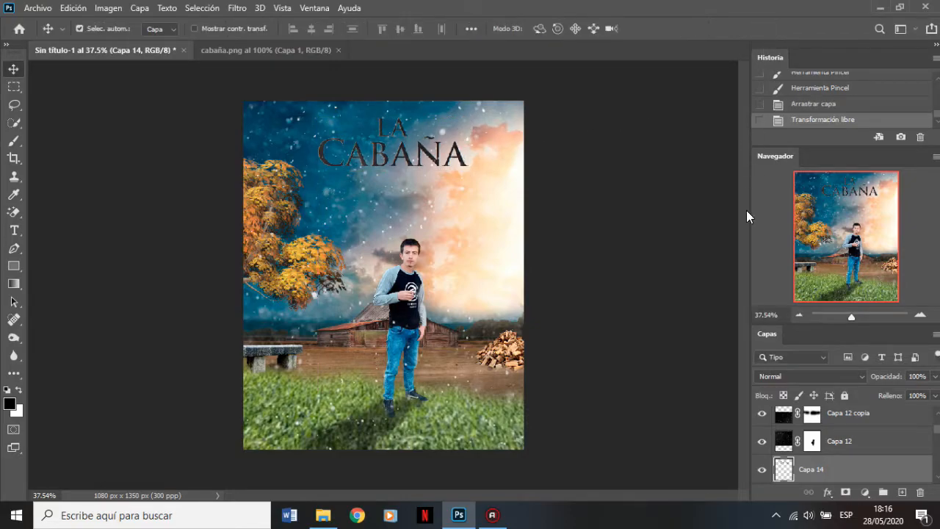
- Duplicate the title layer Capa 14 and move the original above Capa 14 copia in the layer order
scroll(820, 457, down, 2)
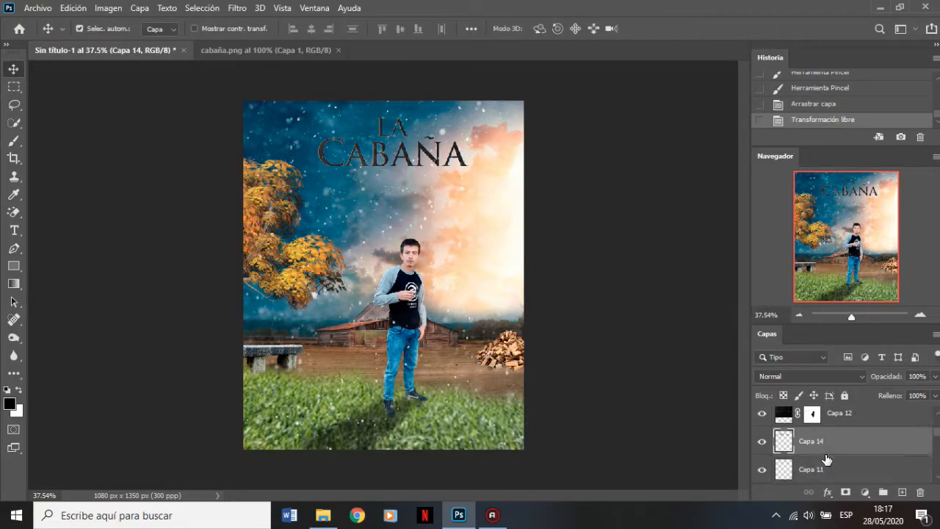
click(761, 441)
click(761, 442)
drag(786, 444, 899, 492)
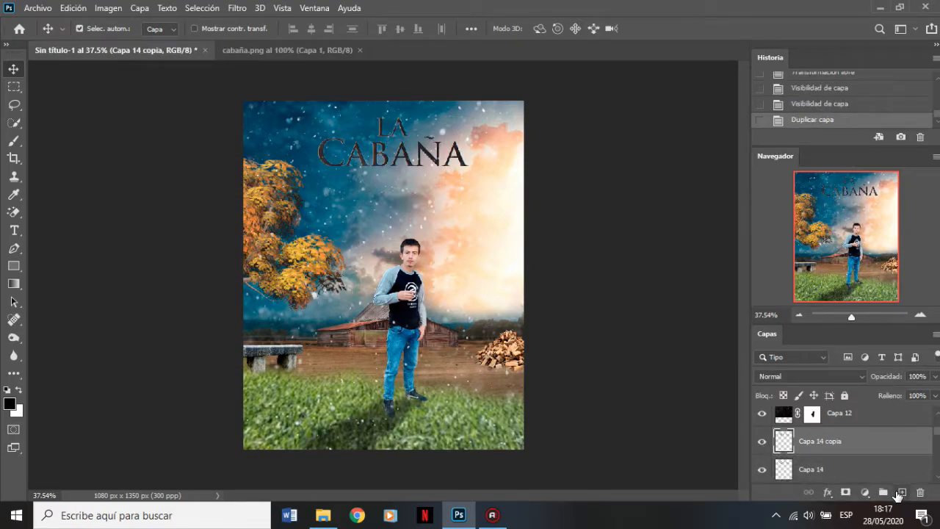
scroll(820, 442, down, 1)
scroll(821, 442, up, 1)
scroll(819, 459, down, 1)
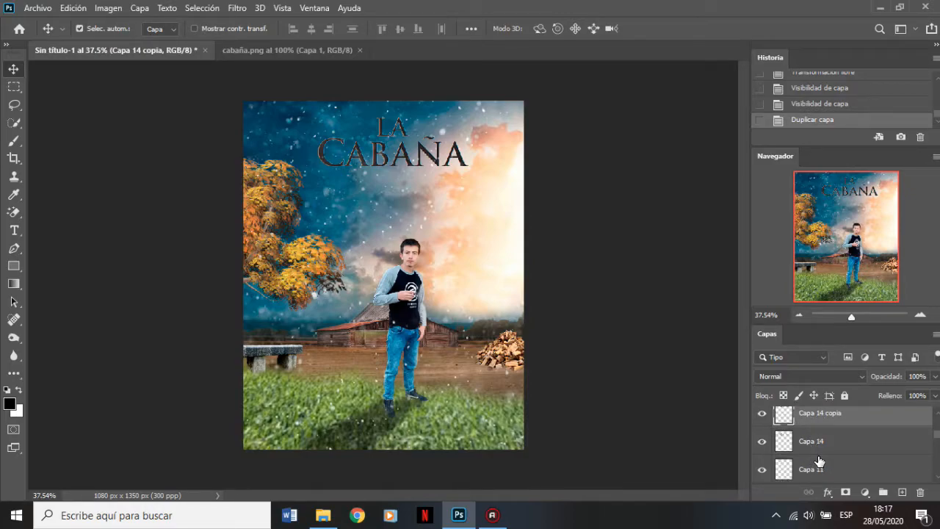
drag(818, 445, 817, 422)
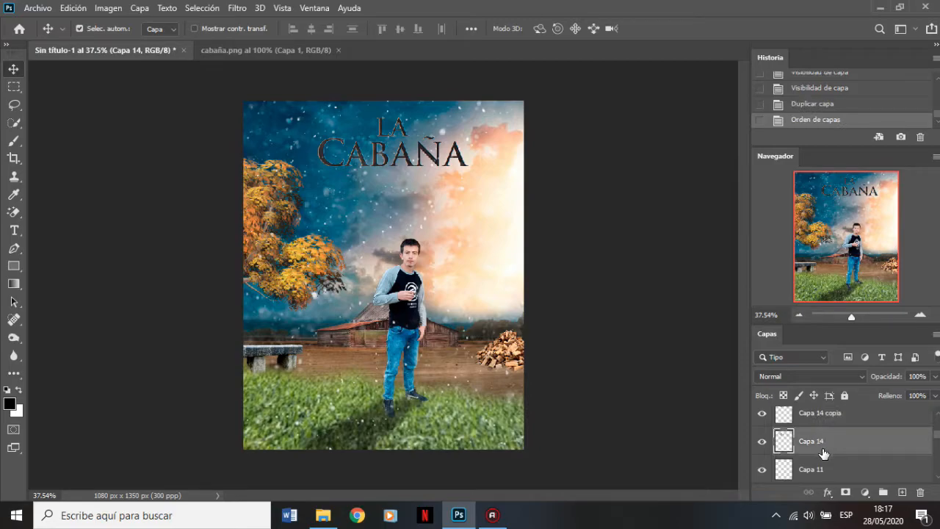
drag(823, 441, 829, 416)
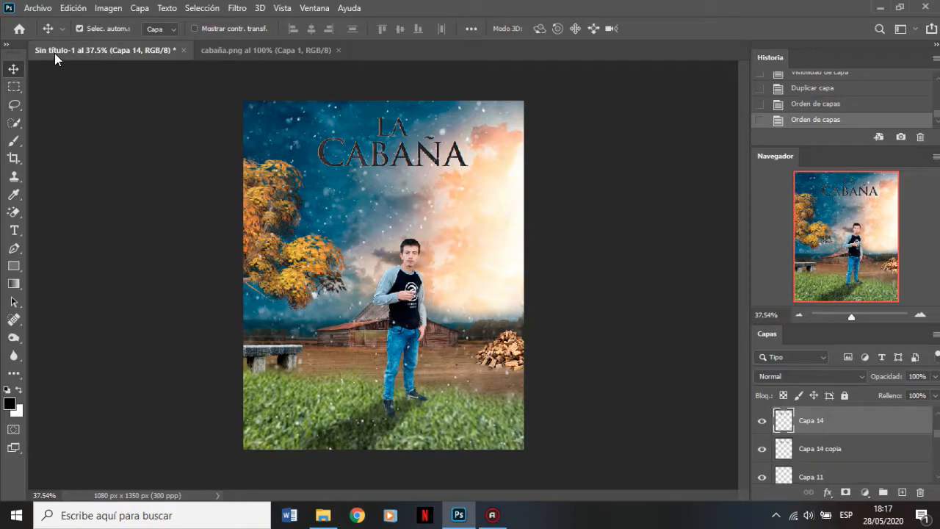
- Turn the Capa 14 title white using Hue/Saturation with Luminosidad at +100
click(104, 8)
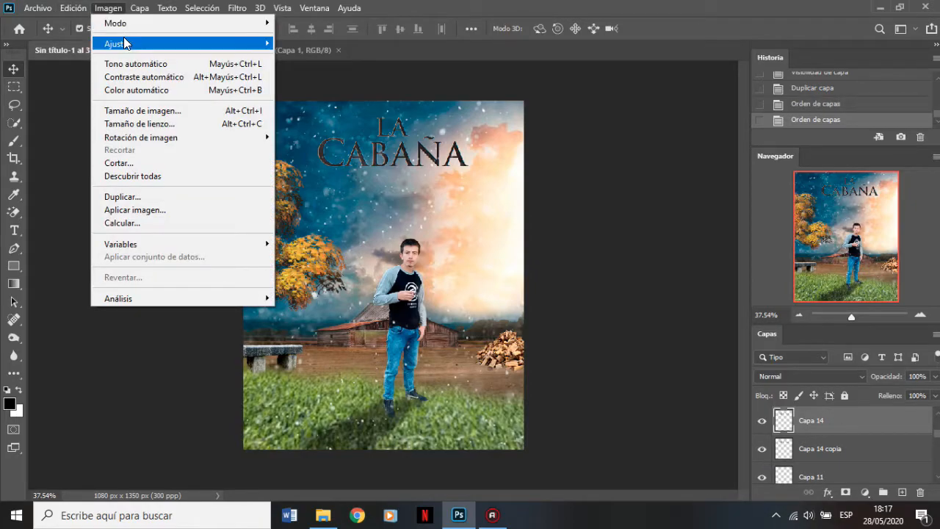
mouse_move(123, 42)
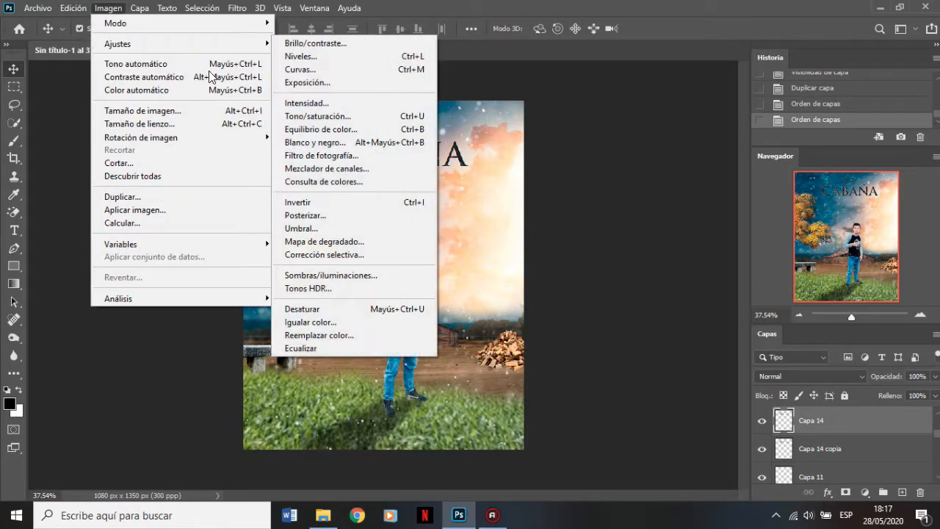
click(324, 121)
drag(691, 260, 766, 267)
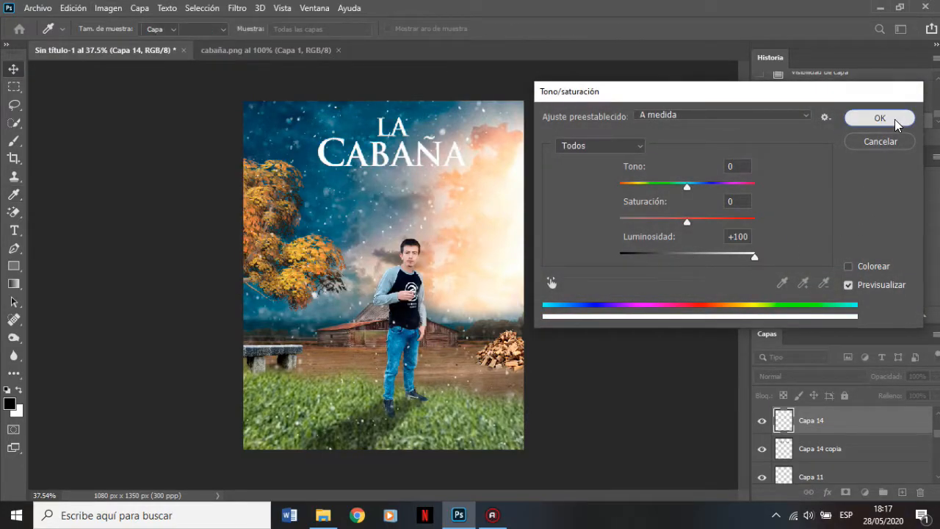
click(881, 119)
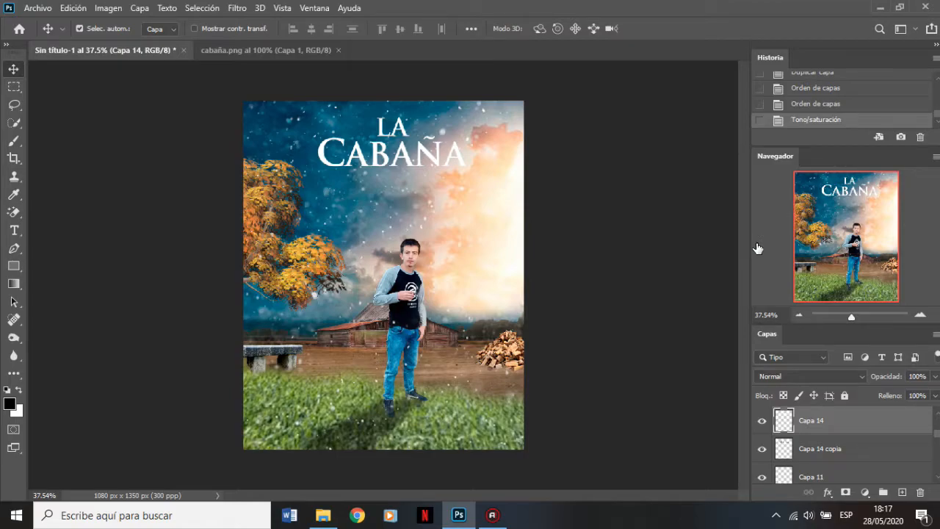
- Nudge the dark title copy, Capa 14 copia, slightly right and down to form an offset shadow
click(835, 454)
key(Right)
key(Right)
key(Right)
key(Down)
key(Down)
key(Down)
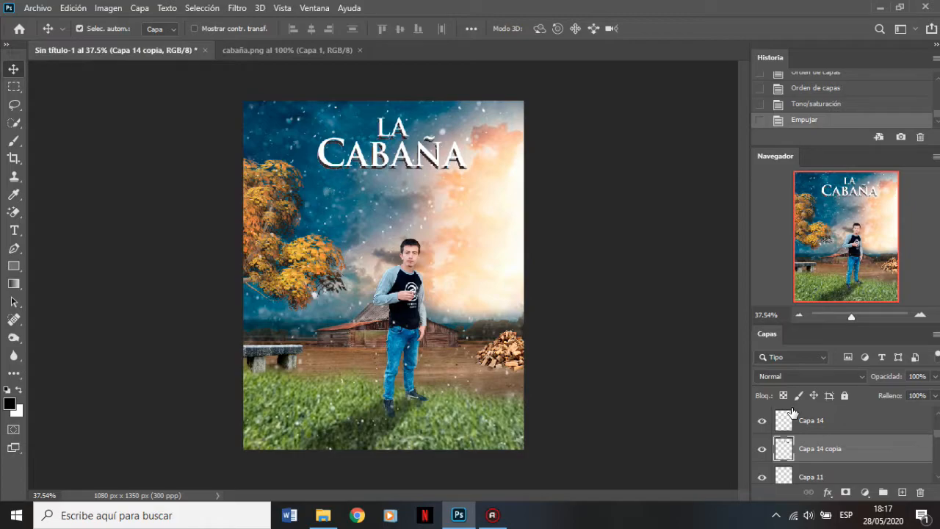
- Apply a Gaussian Blur with a 4.2 px radius to the title shadow, Capa 14 copia
click(237, 8)
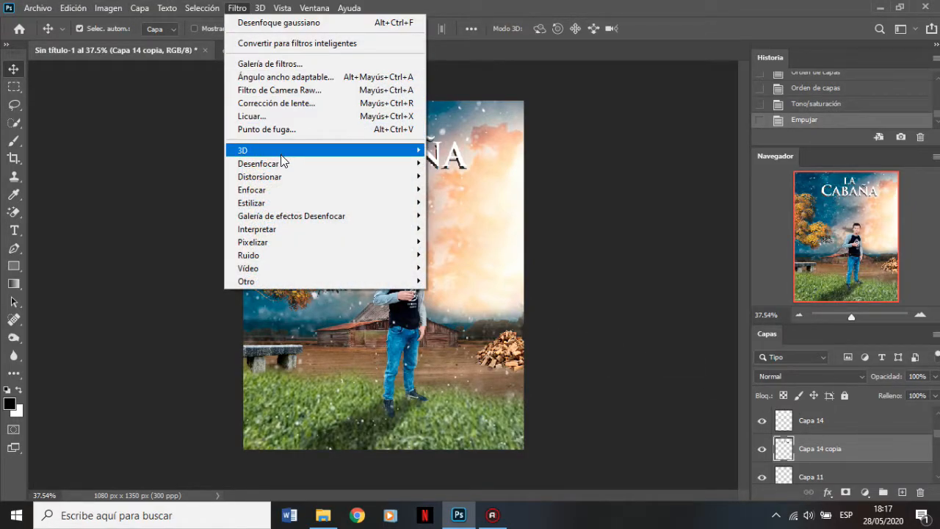
mouse_move(302, 163)
click(478, 254)
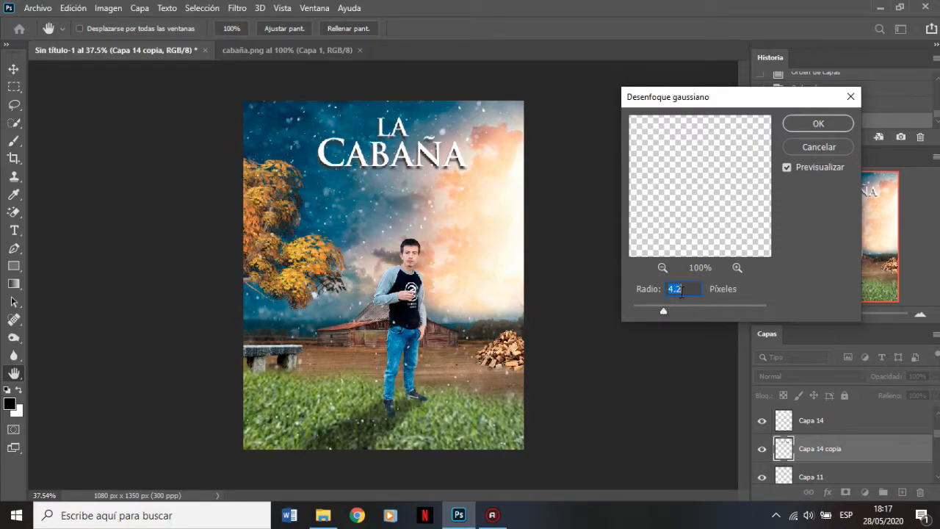
click(807, 122)
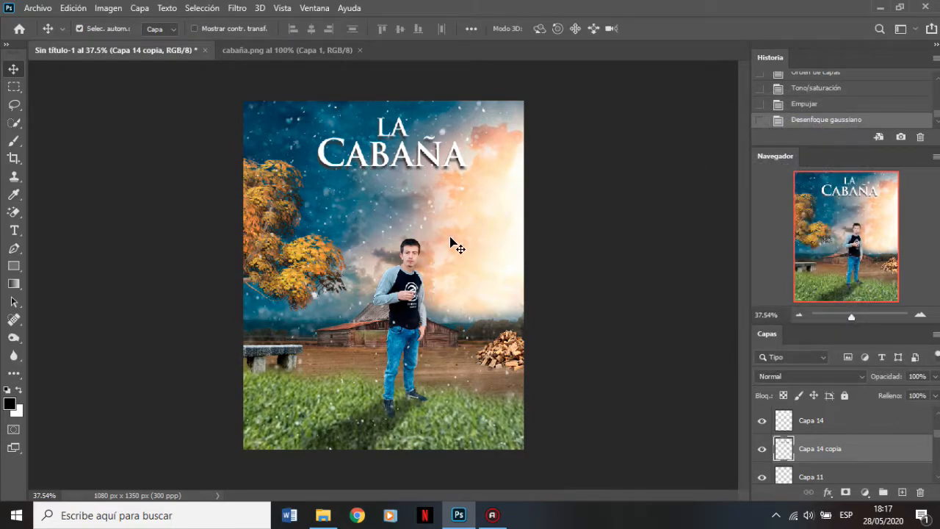
- Fine-tune the horizontal offset of the blurred shadow behind the title in small nudges
key(ctrl+plus)
alt+scroll(443, 152, up, 6)
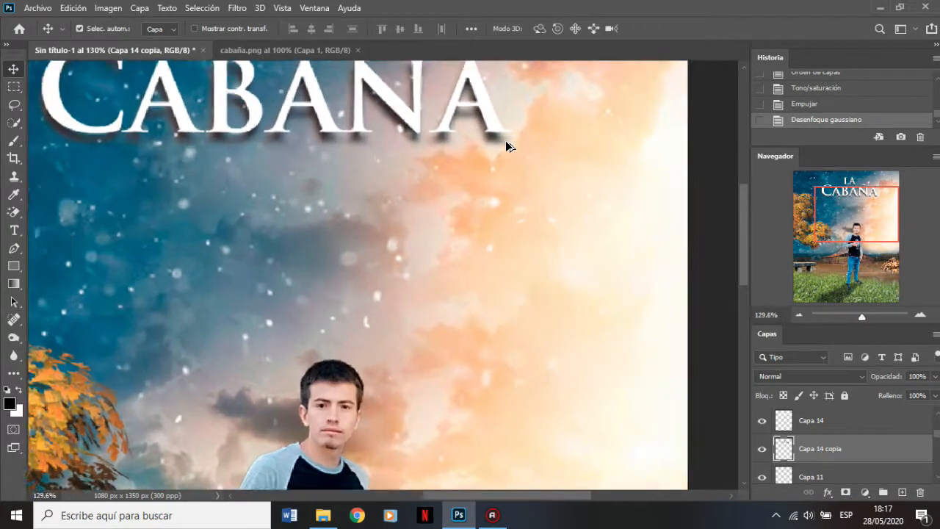
key(Left)
key(Left)
key(Left)
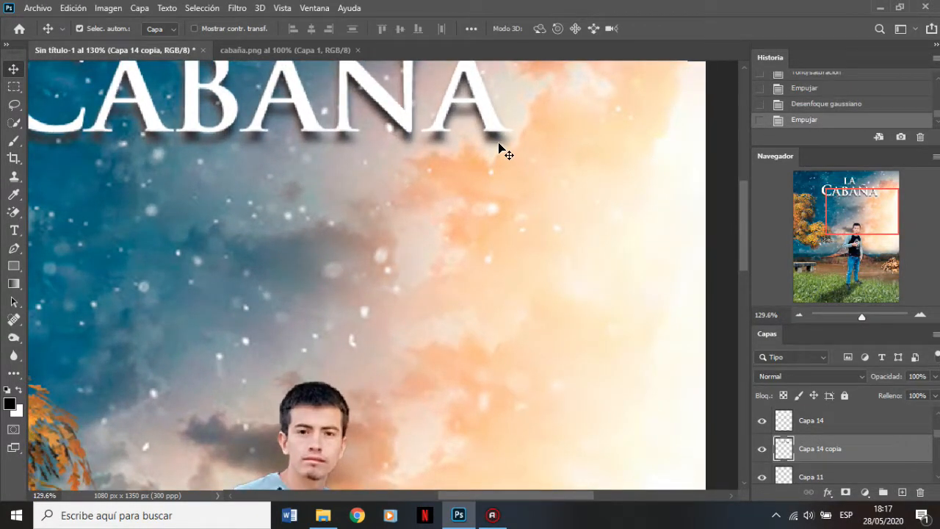
key(Right)
key(Right)
key(Right)
key(Right)
key(Right)
key(Right)
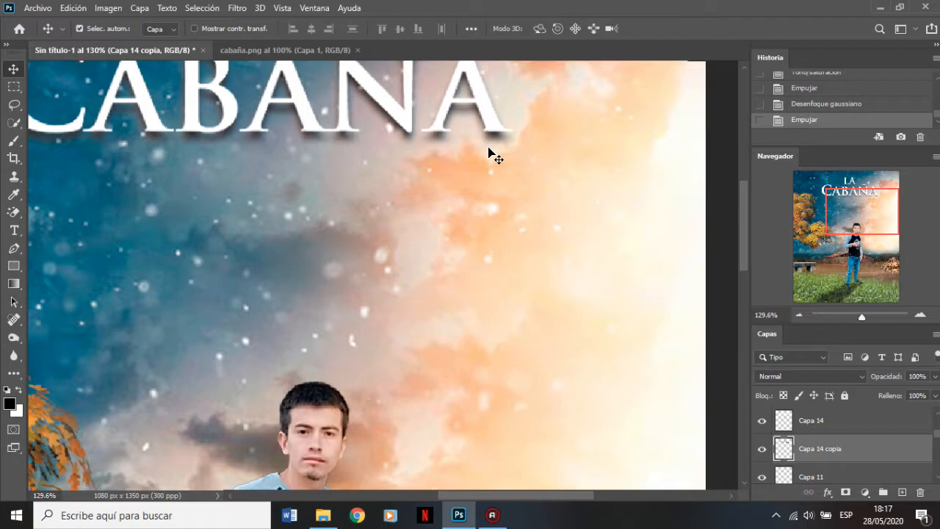
key(ctrl+0)
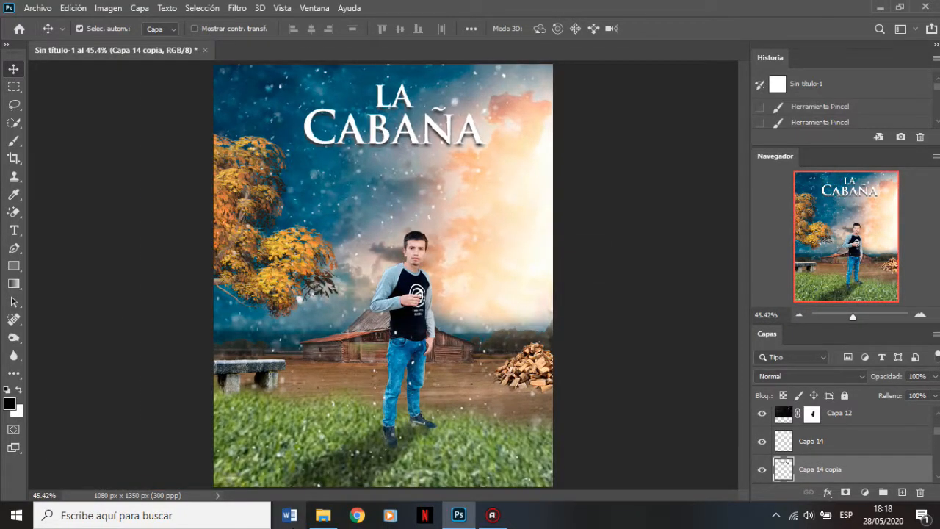
- Open parrot_PNG724.png, bring the parrot into the montage over the man, and close the source image
click(323, 514)
drag(705, 95, 335, 47)
click(566, 260)
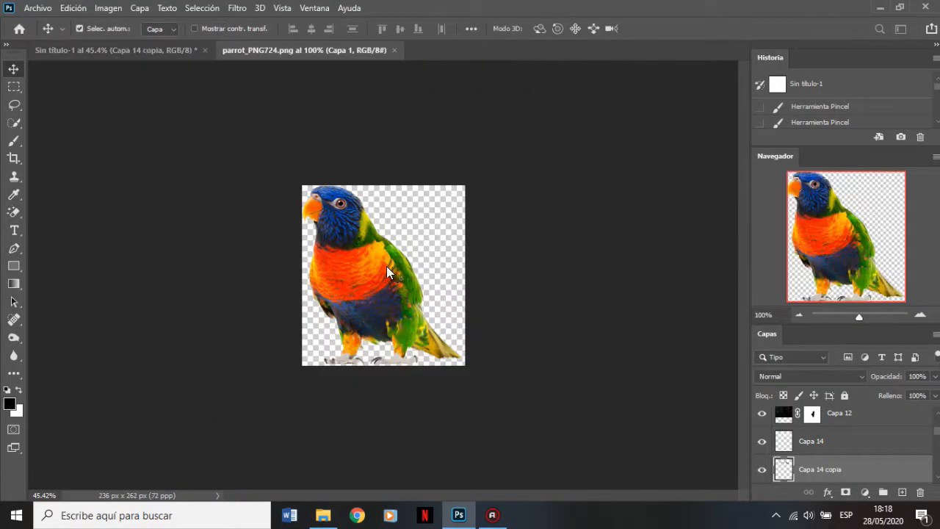
click(149, 53)
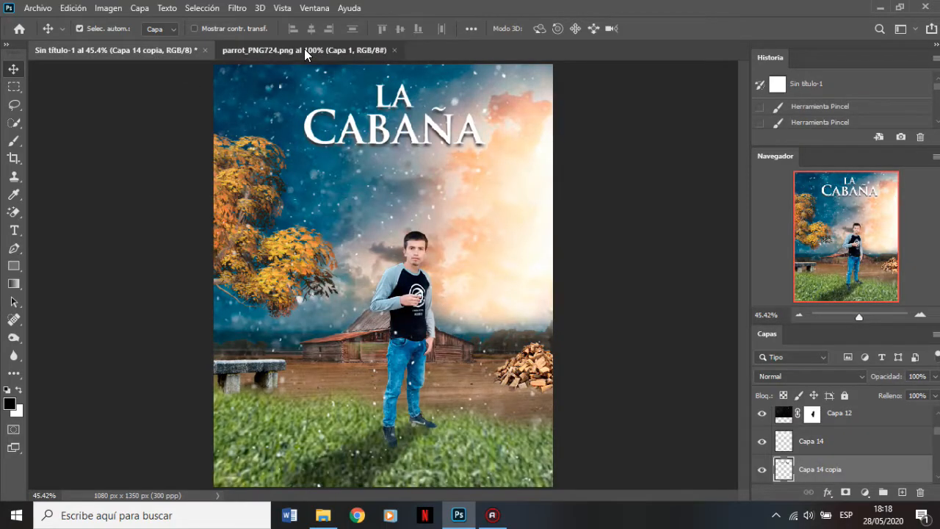
click(304, 48)
drag(382, 277, 419, 309)
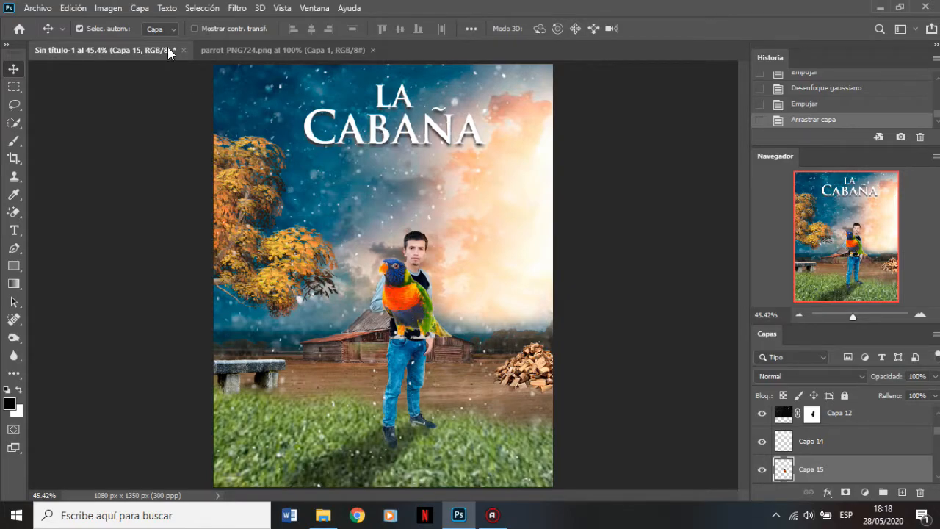
click(323, 50)
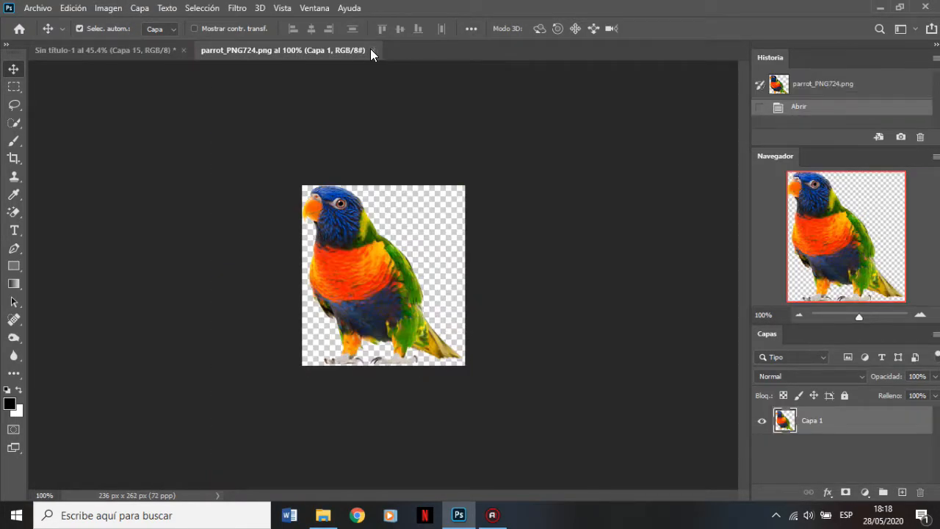
click(372, 50)
- Scale the parrot on Capa 15 to about 22.5% with Free Transform and perch it on the man's raised hand
click(109, 8)
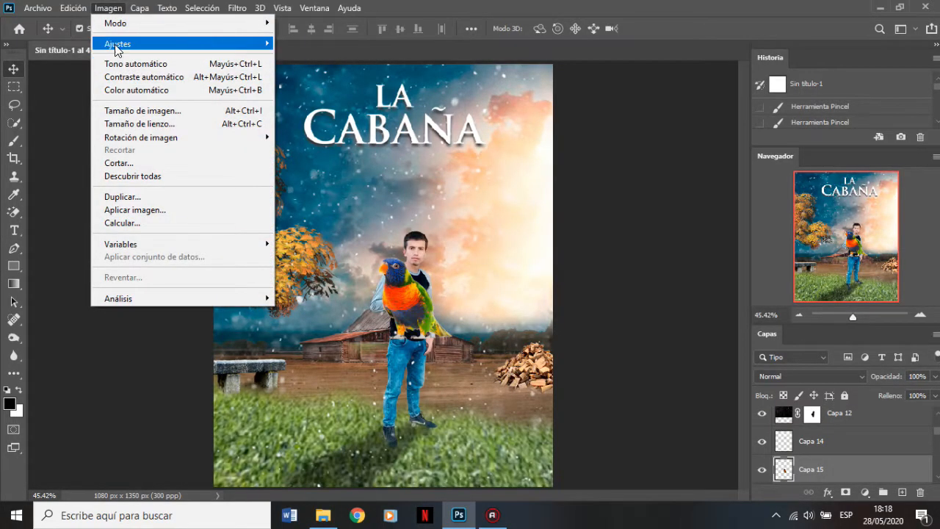
click(77, 9)
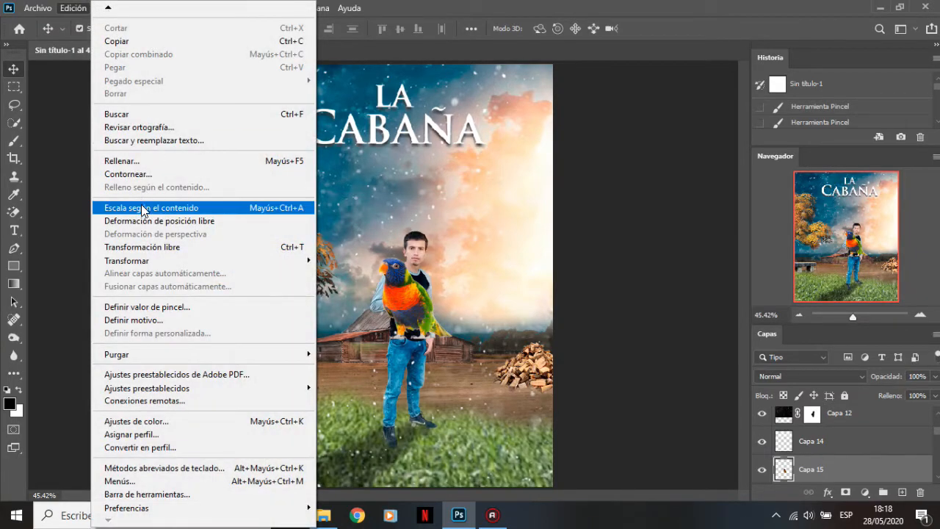
click(152, 247)
drag(450, 335, 398, 291)
scroll(404, 301, up, 10)
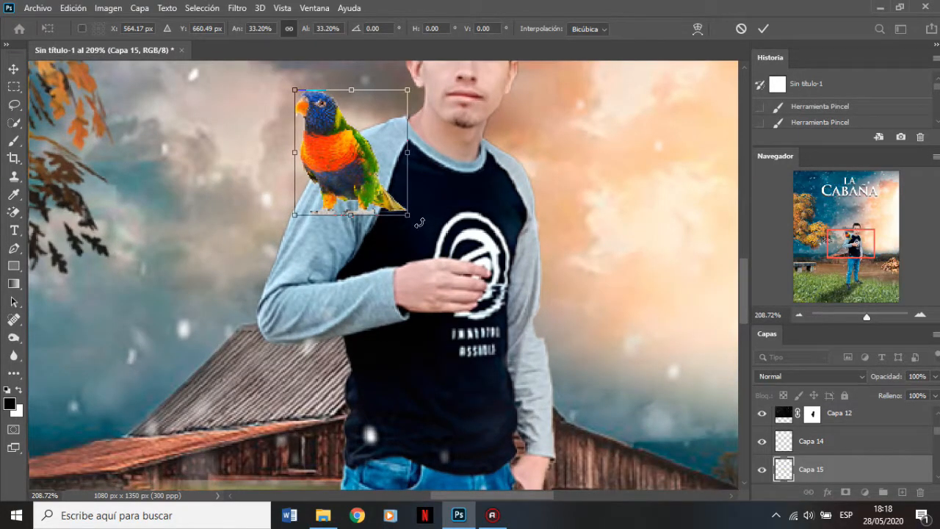
drag(337, 170, 424, 225)
drag(492, 145, 456, 185)
drag(424, 238, 446, 235)
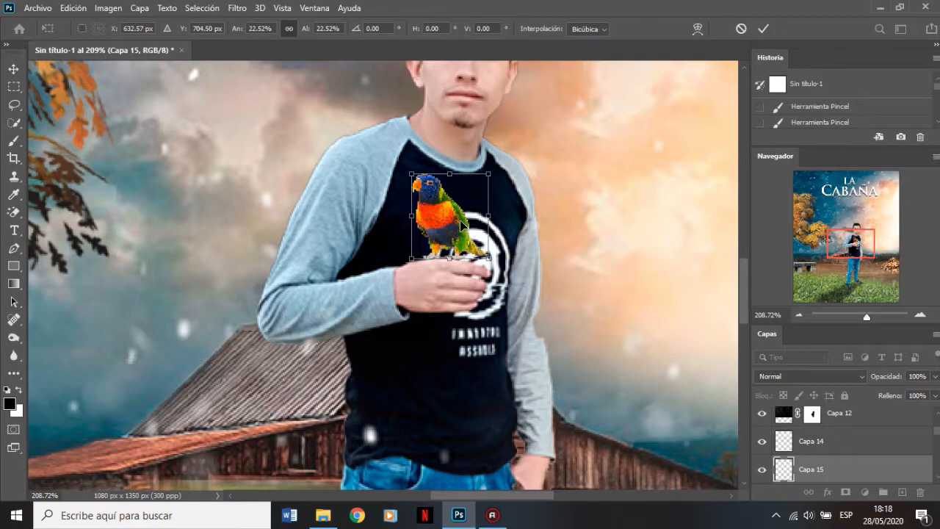
key(Down)
click(764, 29)
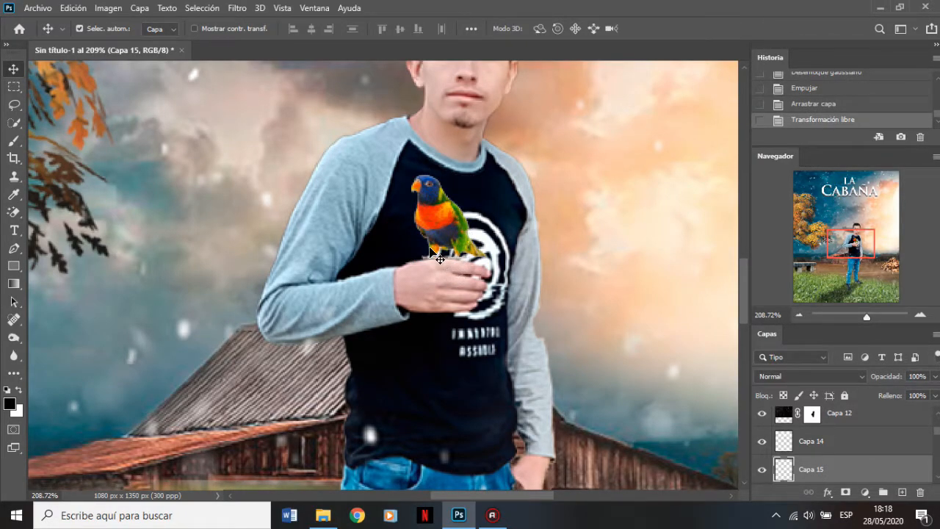
- Nudge the parrot on Capa 15 slightly downward so its feet rest on the man's hand
scroll(440, 258, up, 4)
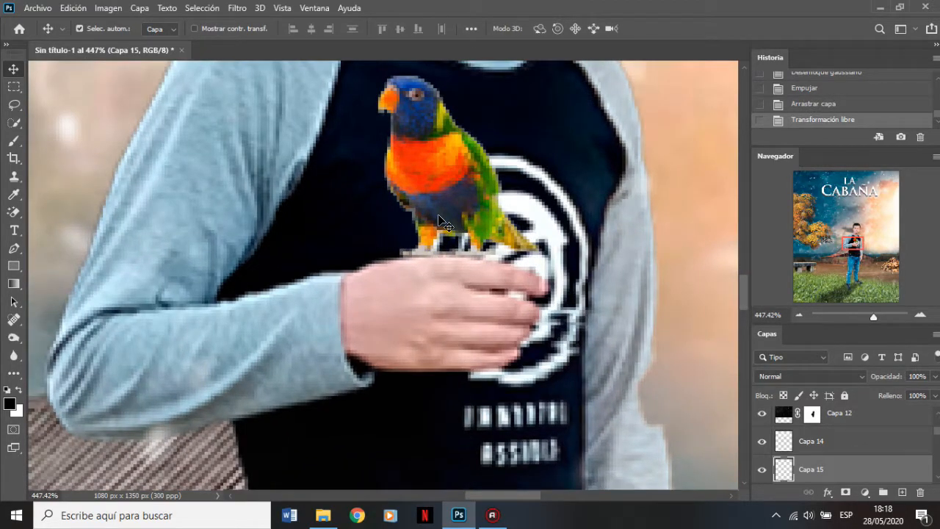
key(Down)
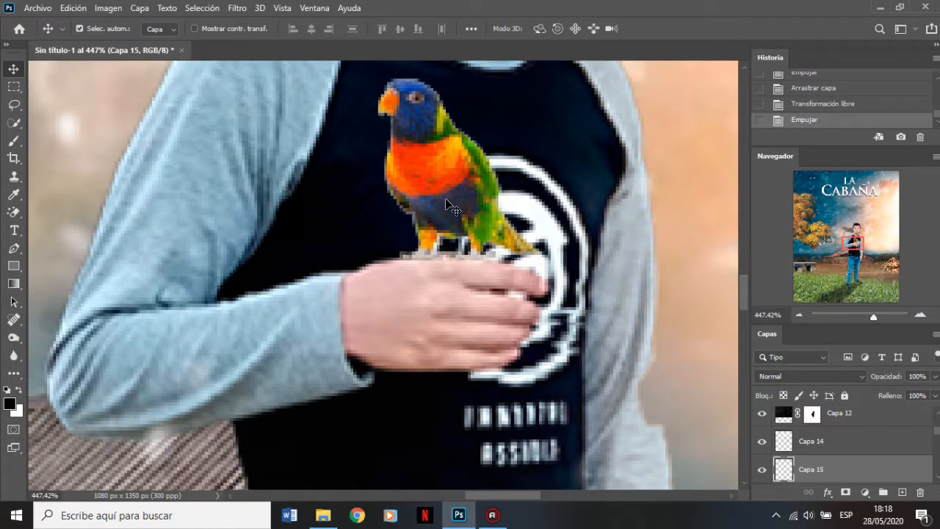
scroll(449, 220, down, 6)
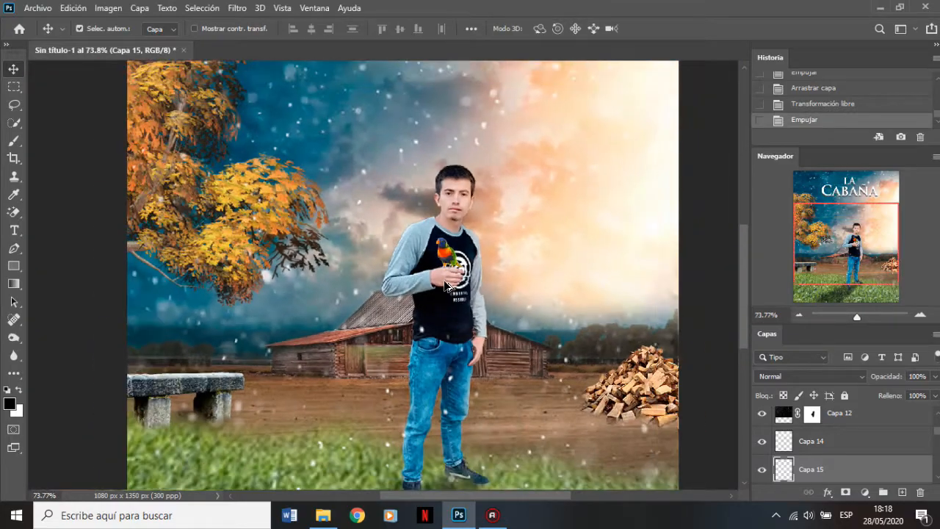
scroll(444, 281, down, 4)
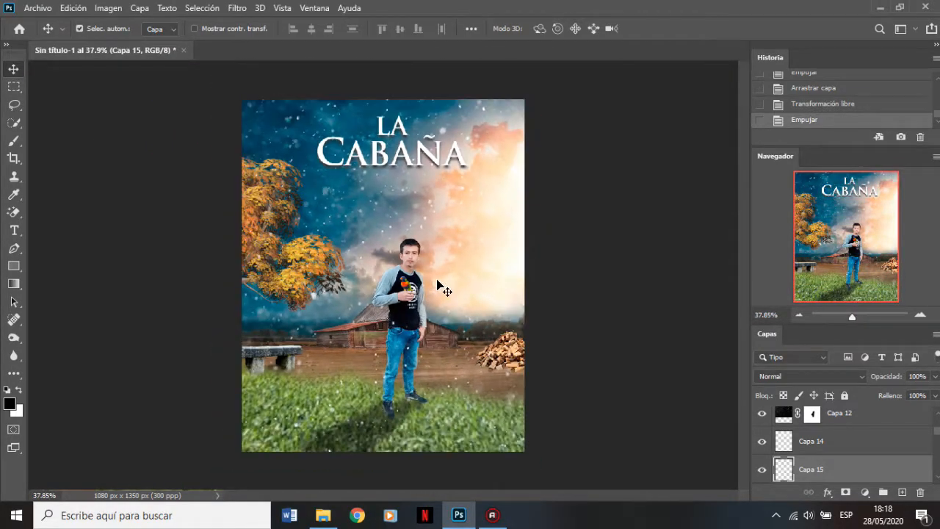
scroll(437, 279, down, 1)
scroll(428, 311, up, 3)
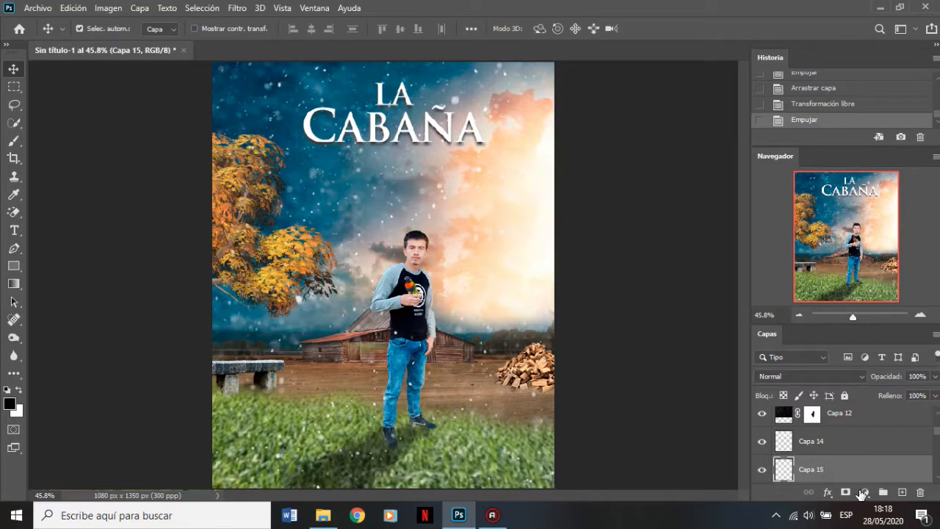
- Merge all visible layers of the montage into a single layer
right_click(832, 449)
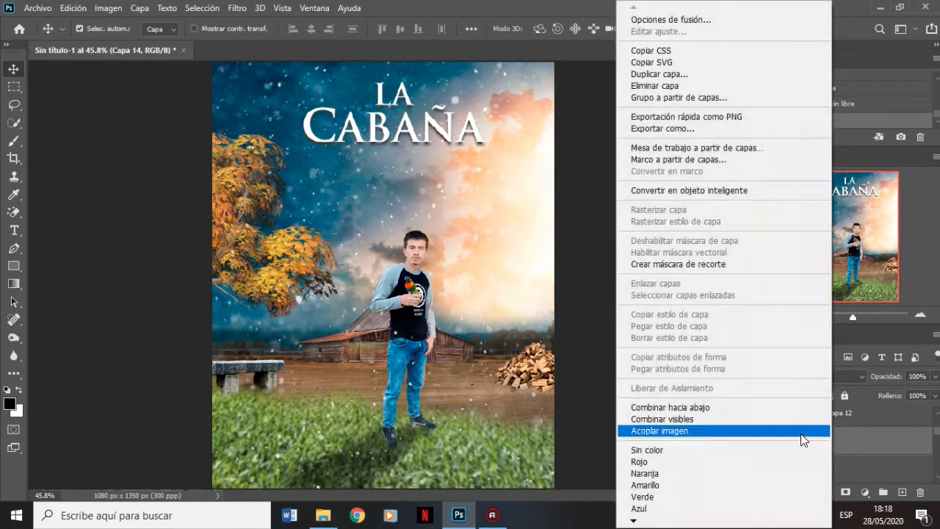
click(650, 417)
scroll(448, 273, down, 2)
scroll(446, 273, up, 1)
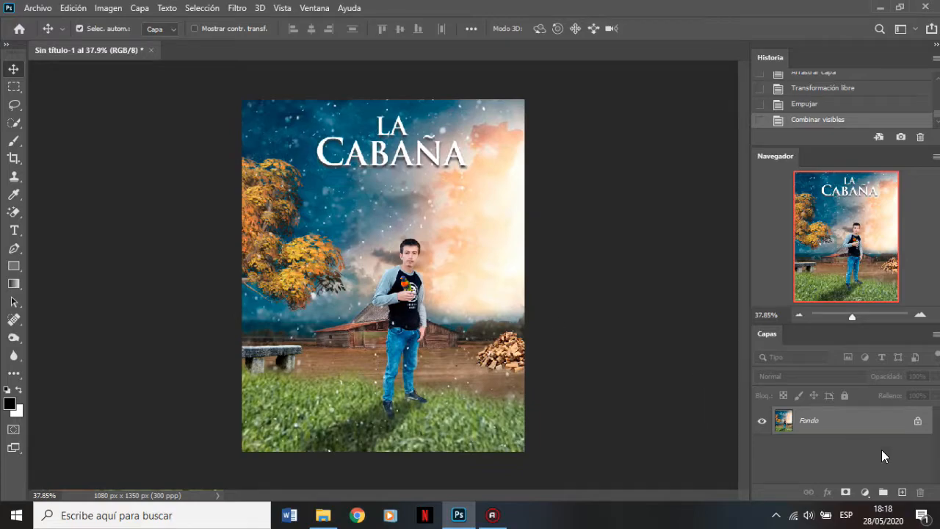
- Duplicate the Fondo layer and shift the copy's midtones slightly towards cyan with Color Balance
drag(867, 434, 902, 492)
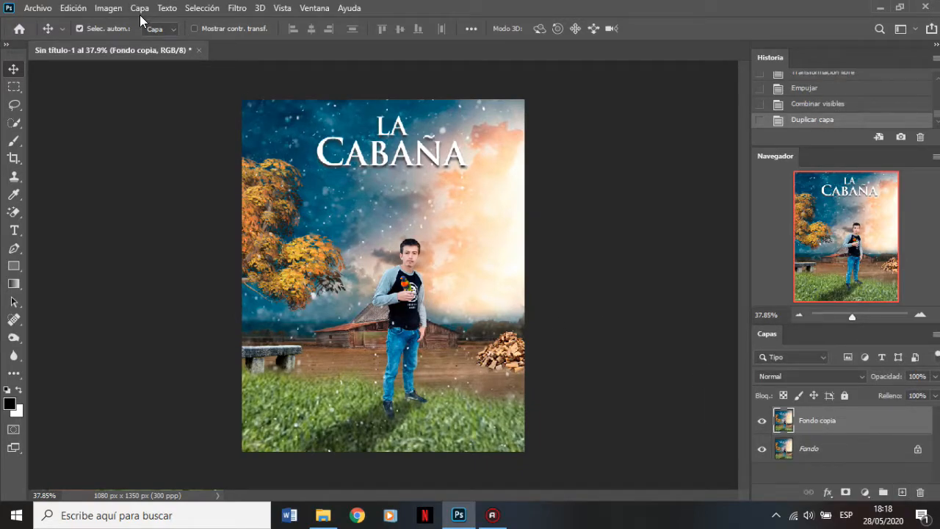
click(110, 9)
mouse_move(118, 44)
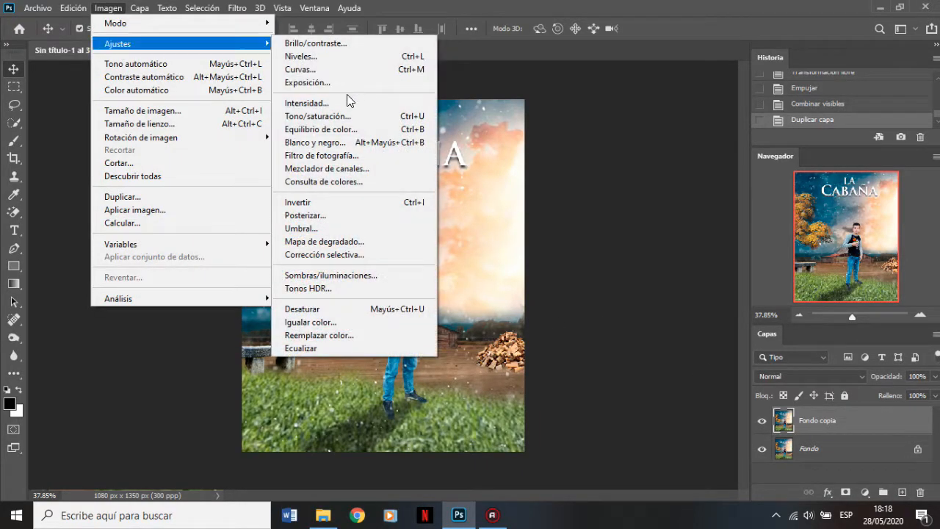
click(326, 128)
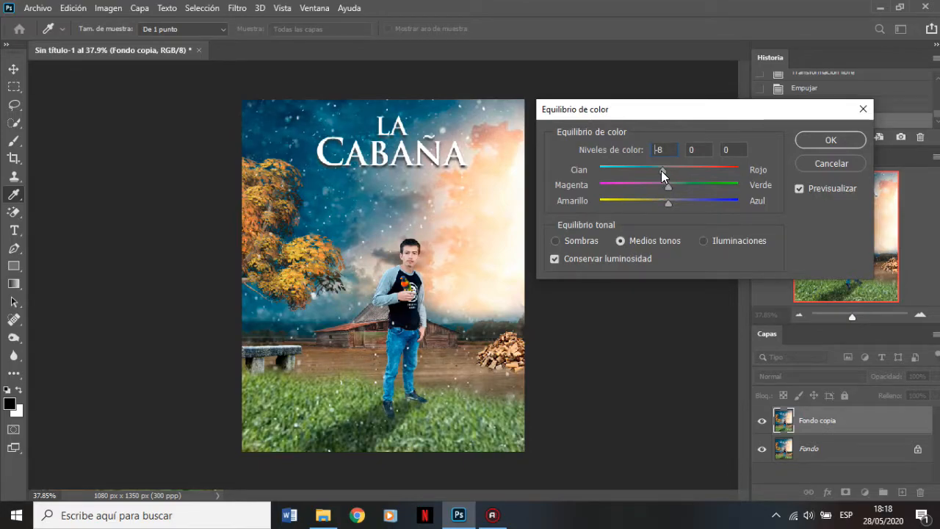
drag(651, 172, 661, 207)
click(822, 142)
scroll(422, 257, up, 2)
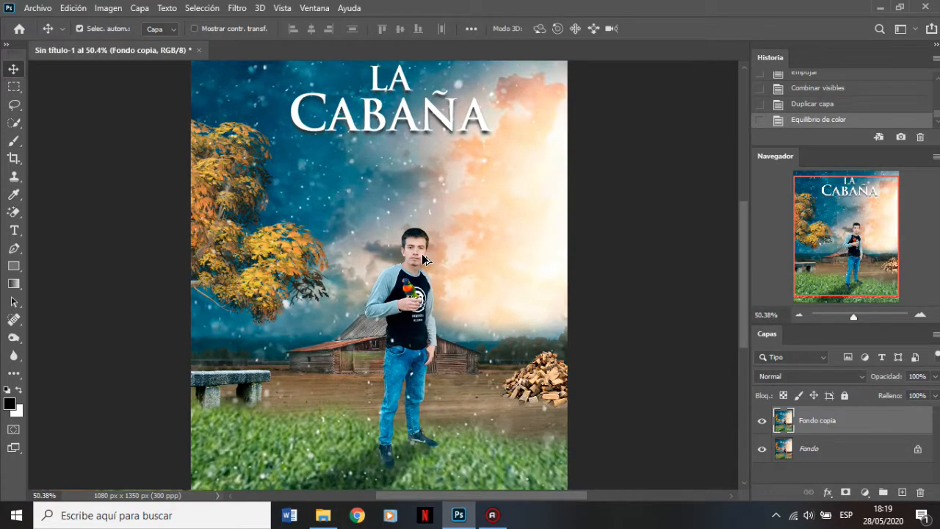
- Duplicate Fondo copia and, in the Camera Raw filter, set Clarity to +7, Blacks to +13, Shadows to +14 and Highlights to +16
drag(839, 418, 903, 491)
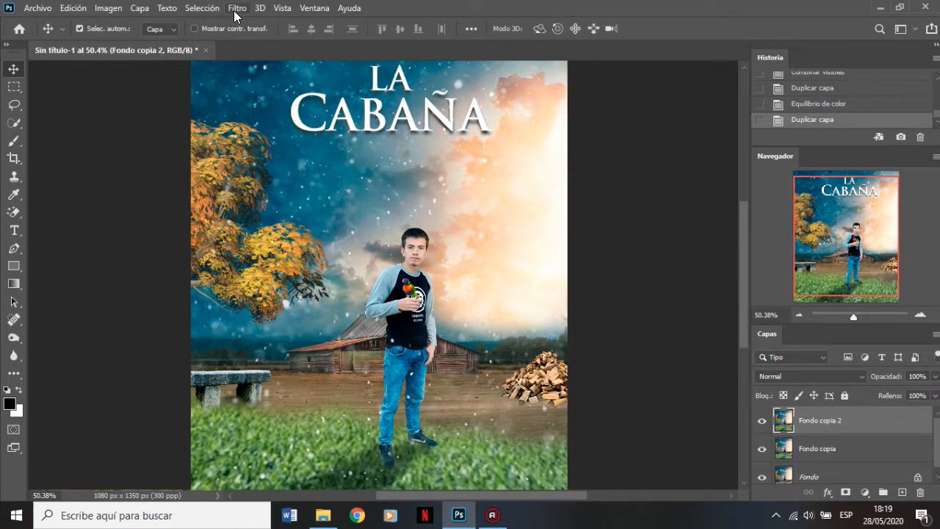
click(236, 10)
click(285, 90)
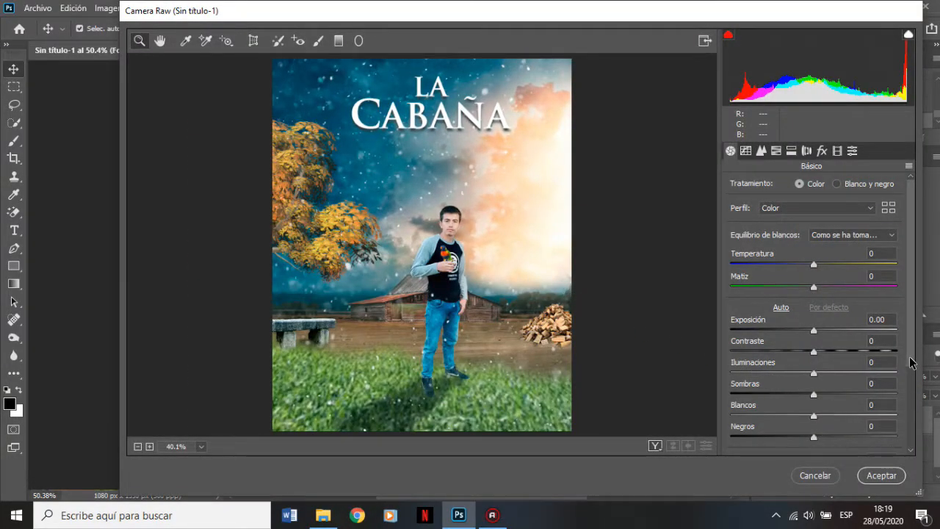
scroll(911, 362, down, 3)
drag(815, 423, 820, 424)
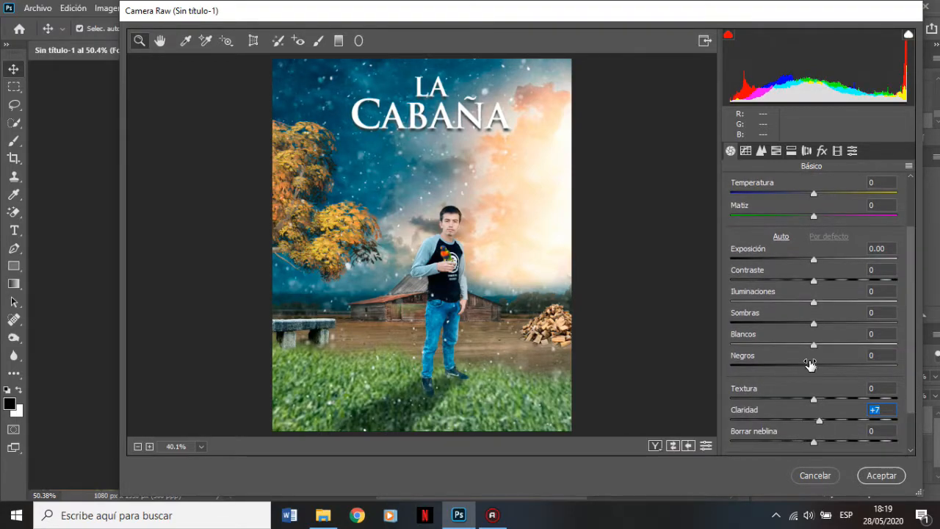
drag(814, 368, 827, 371)
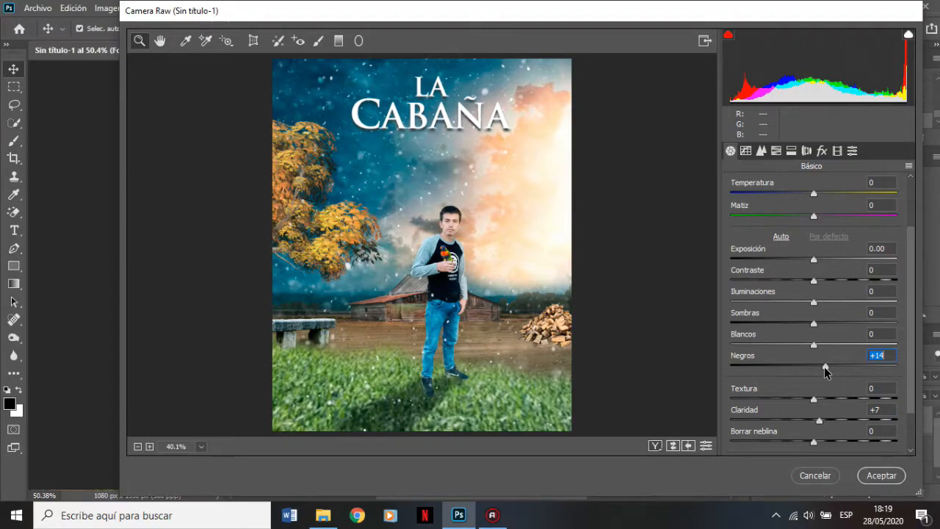
drag(813, 324, 823, 328)
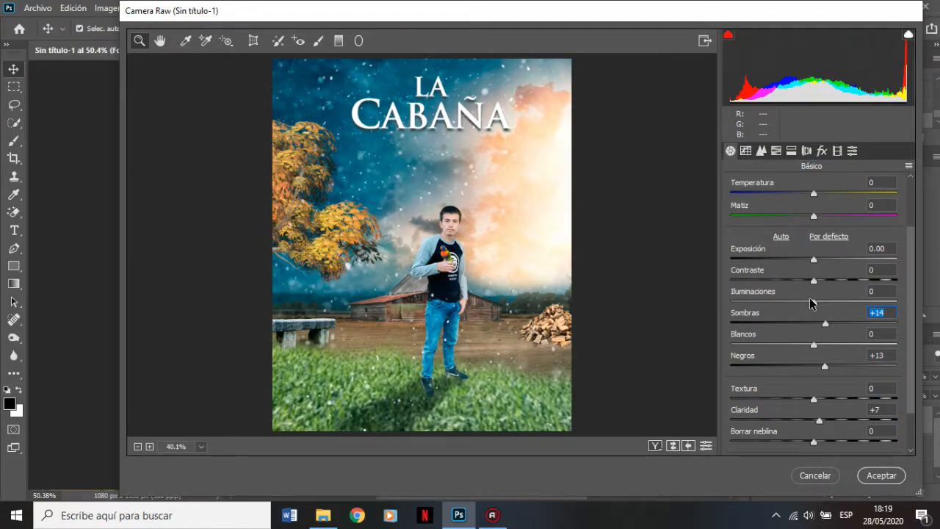
drag(812, 302, 826, 302)
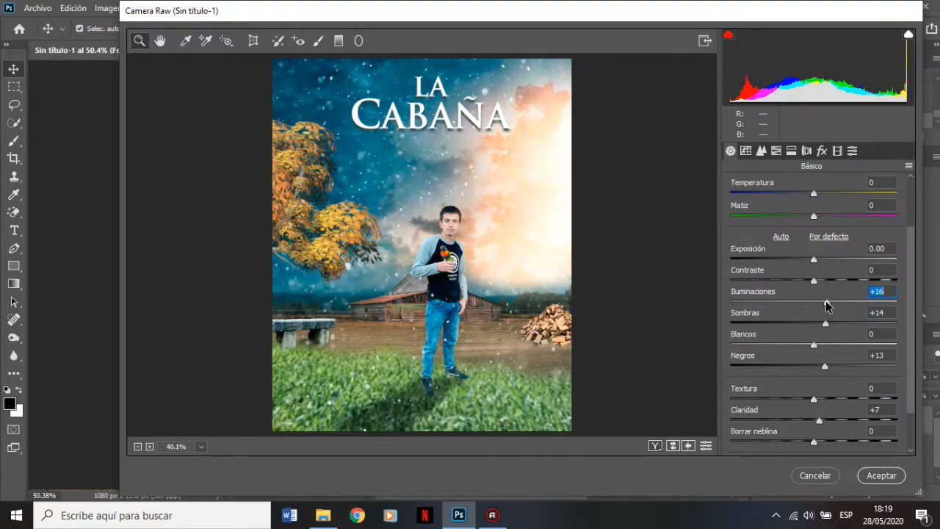
- Set the HSL hue of Blues to +13, Aquas to -5 and Greens to +8 in Camera Raw
click(775, 151)
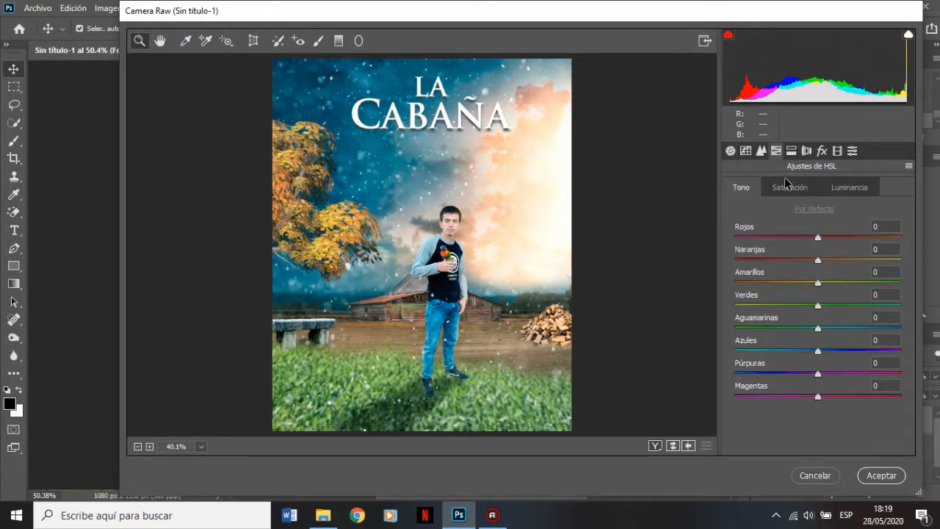
mouse_move(818, 352)
mouse_down()
mouse_move(805, 352)
mouse_move(835, 357)
mouse_up()
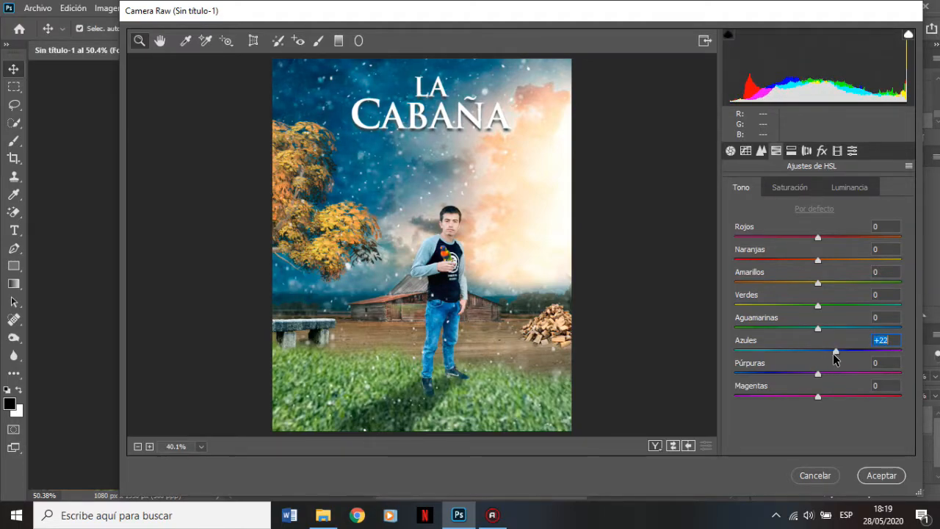
drag(835, 358, 832, 363)
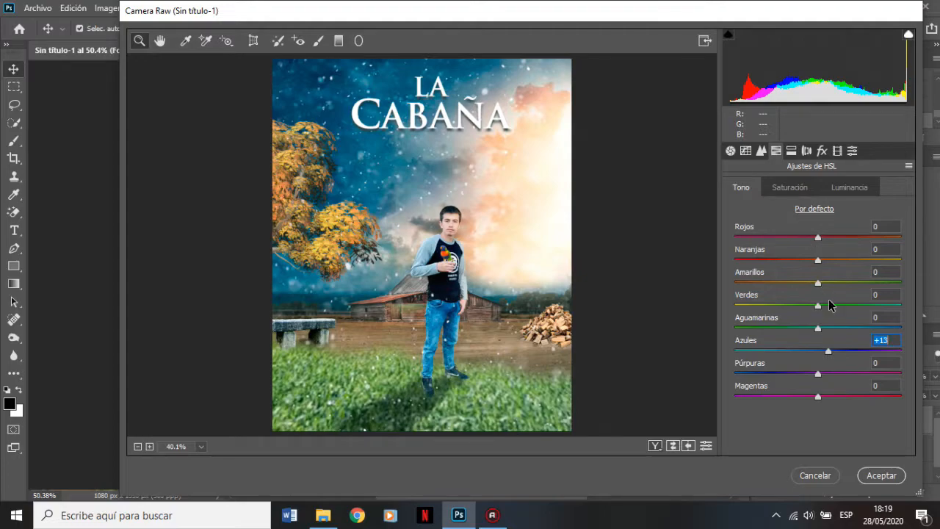
mouse_move(817, 331)
mouse_down()
mouse_move(808, 330)
mouse_move(841, 330)
mouse_move(807, 339)
mouse_move(819, 337)
mouse_up()
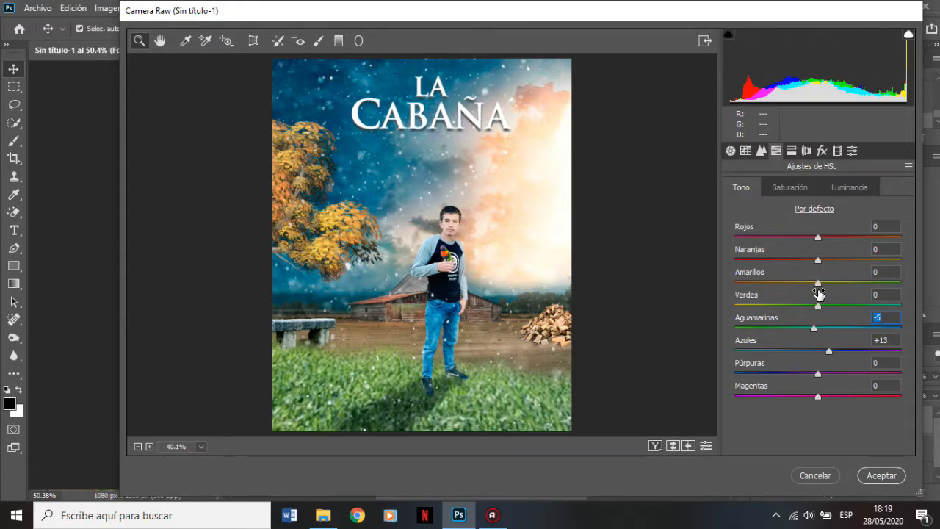
mouse_move(818, 306)
mouse_down()
mouse_move(832, 306)
mouse_move(824, 310)
mouse_up()
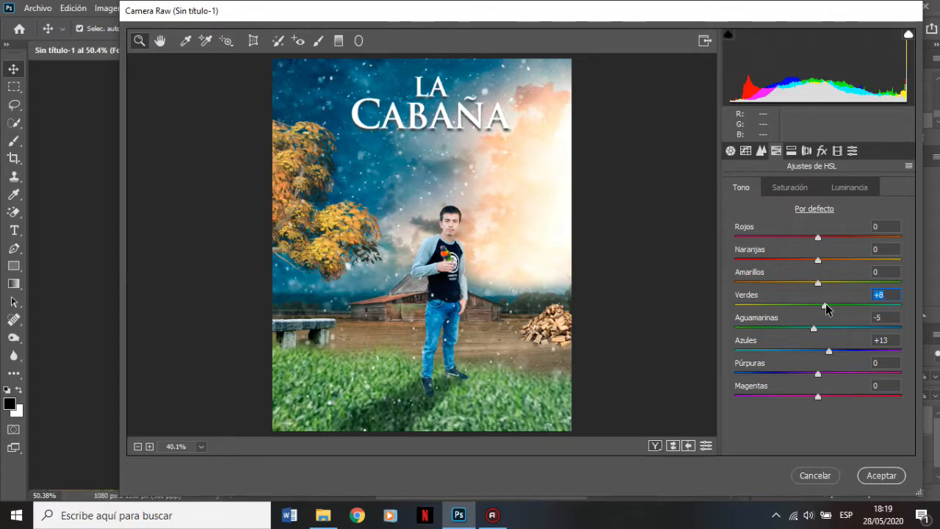
- Set the HSL saturation of Greens to -2 and Yellows to +22, and the luminance of Blues to +14 and Greens to -14
click(798, 188)
mouse_move(817, 307)
mouse_down()
mouse_move(833, 310)
mouse_move(806, 315)
mouse_move(818, 320)
mouse_up()
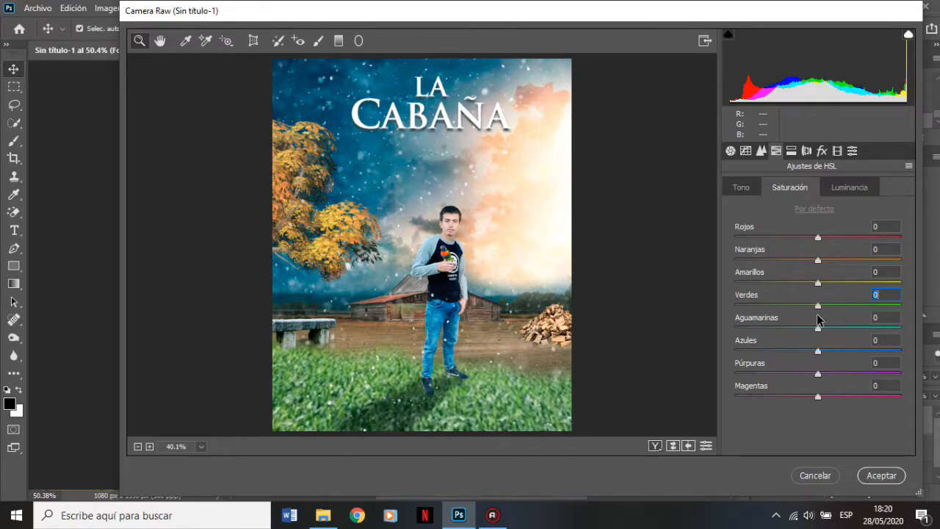
drag(818, 284, 834, 288)
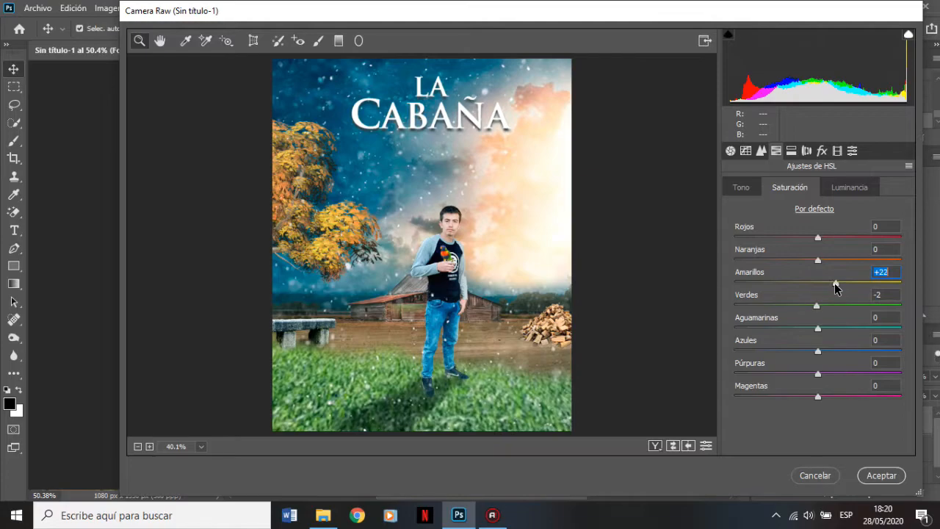
click(834, 190)
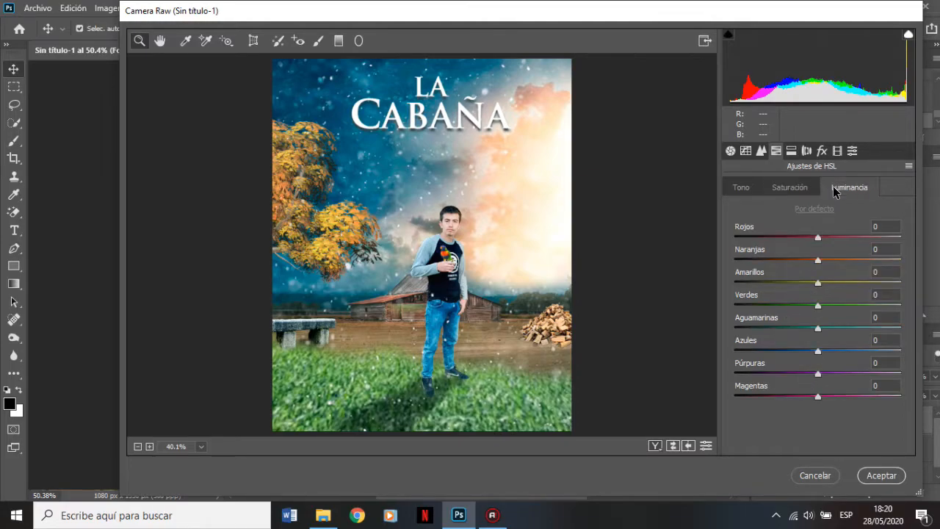
mouse_move(817, 351)
mouse_down()
mouse_move(841, 358)
mouse_move(830, 360)
mouse_up()
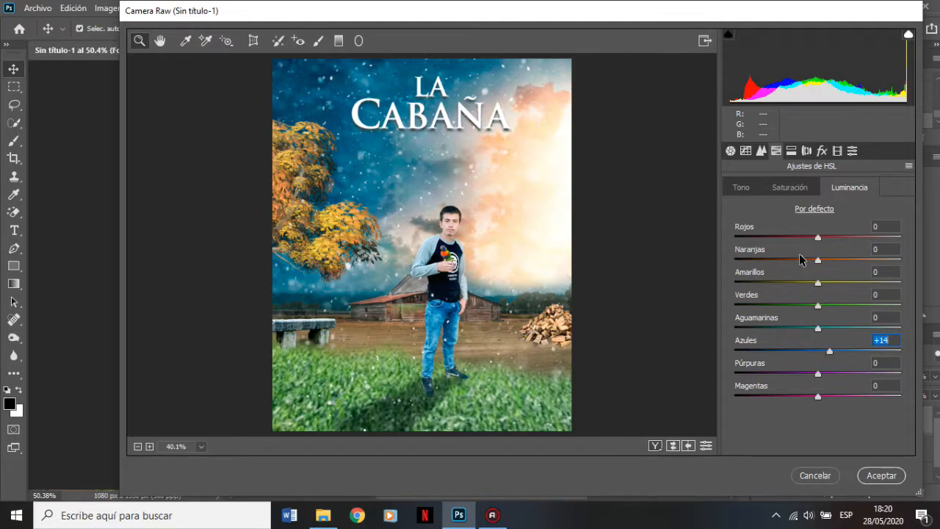
drag(817, 306, 806, 312)
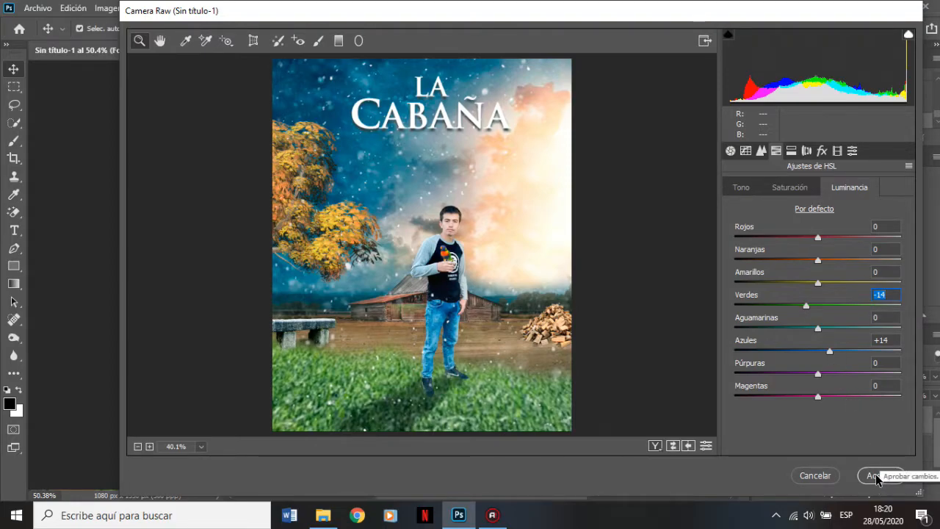
- Finish the Camera Raw filter with a post-crop vignette of amount -11 and midpoint 23, and merge the visible layers
click(822, 151)
drag(816, 329, 809, 330)
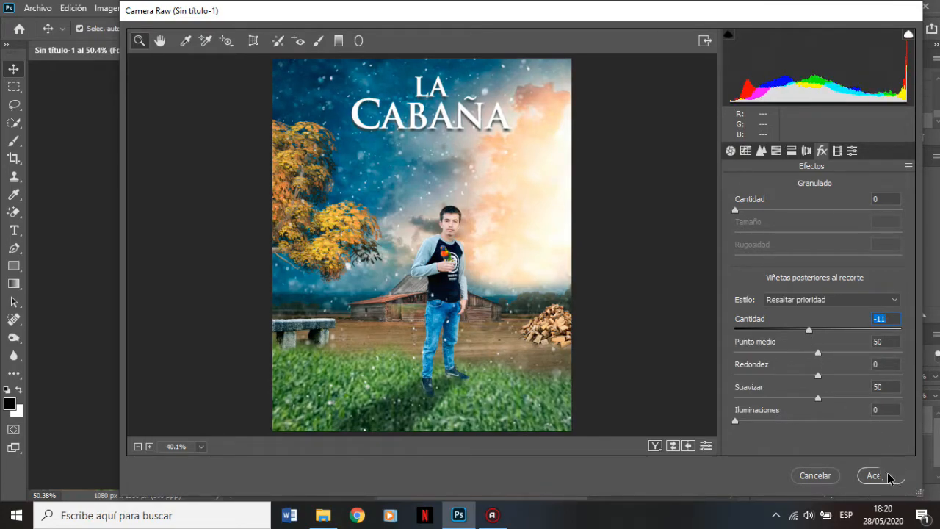
drag(820, 357, 772, 359)
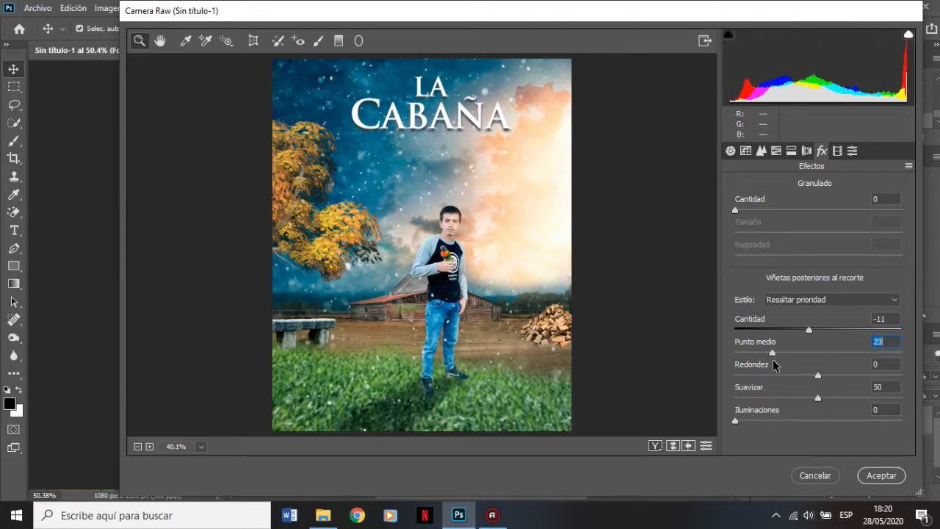
click(889, 476)
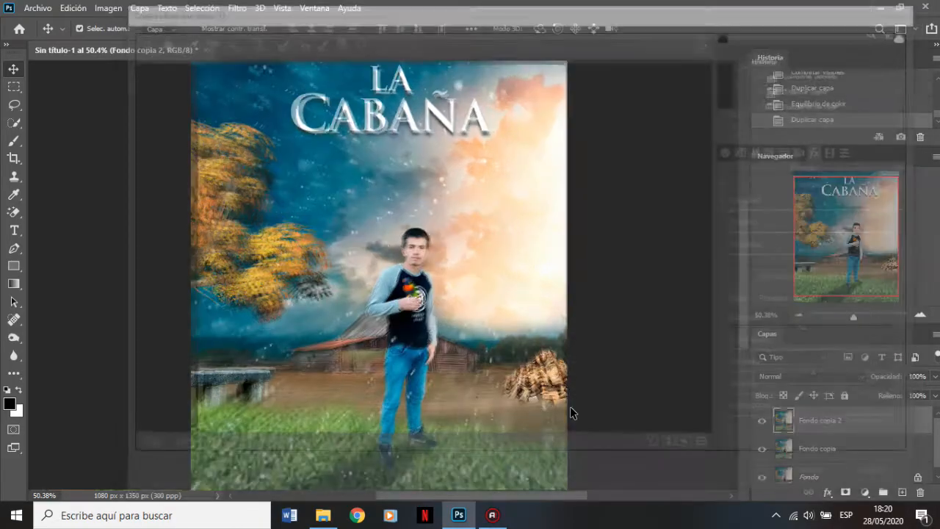
right_click(819, 417)
click(649, 418)
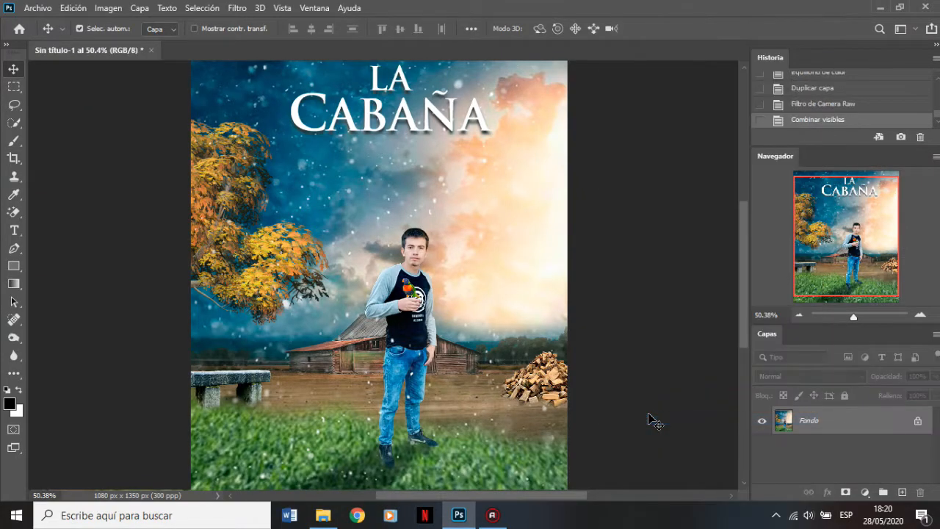